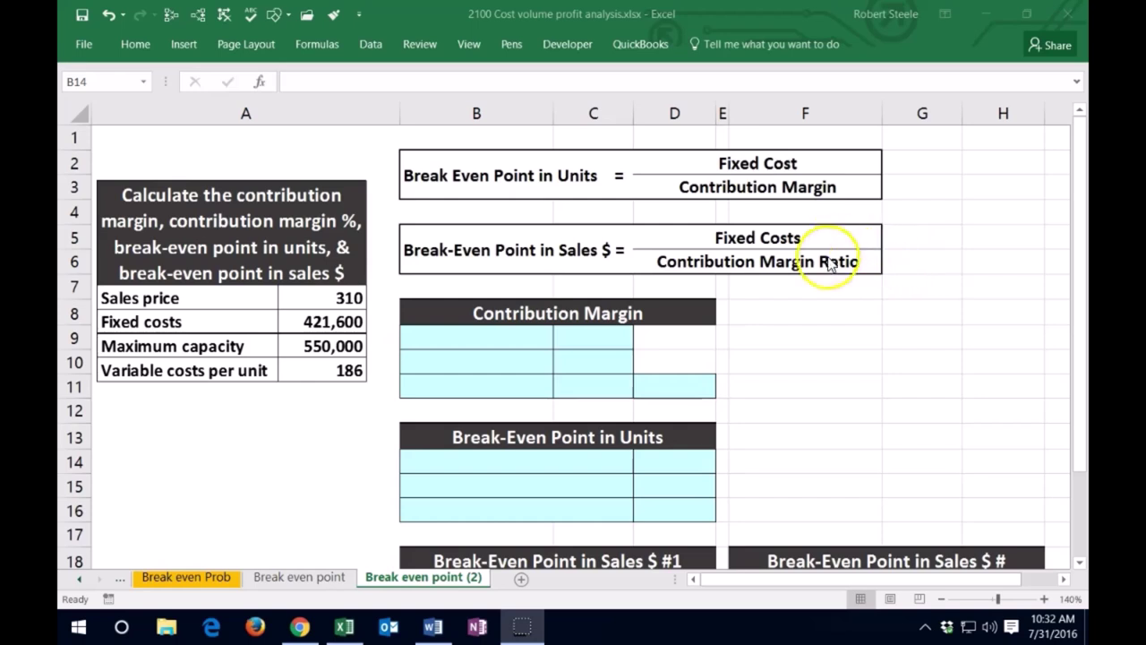
Enter the label "Sales price per unit" in B9 and the value 310 in C9
click(494, 341)
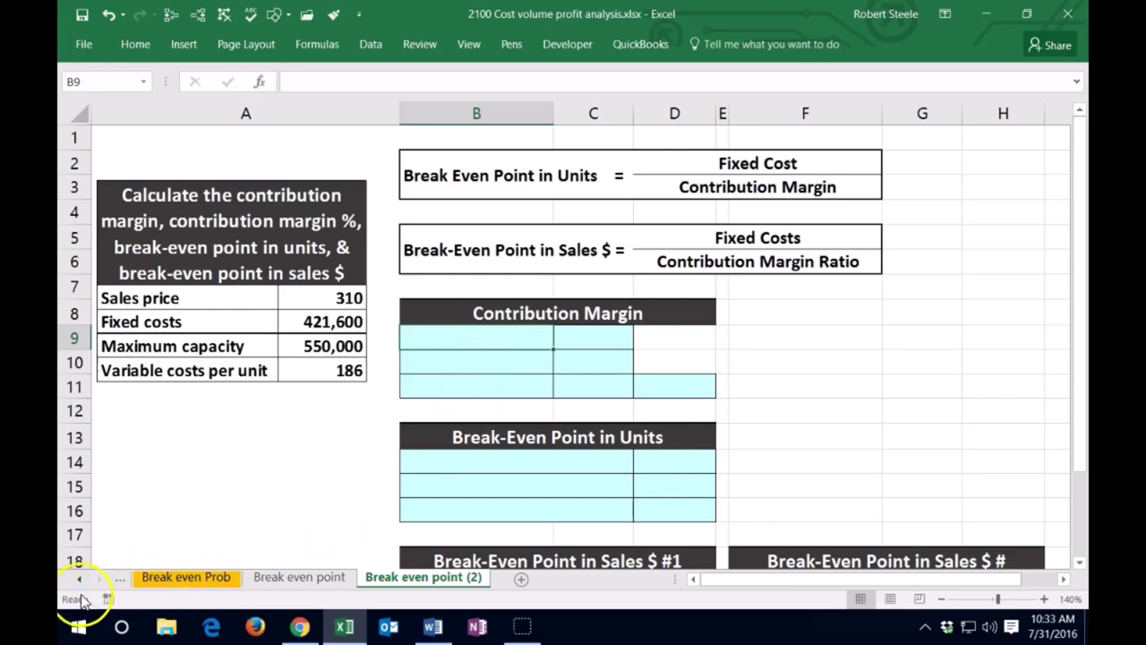
text(Sales price per unit)
key(Tab)
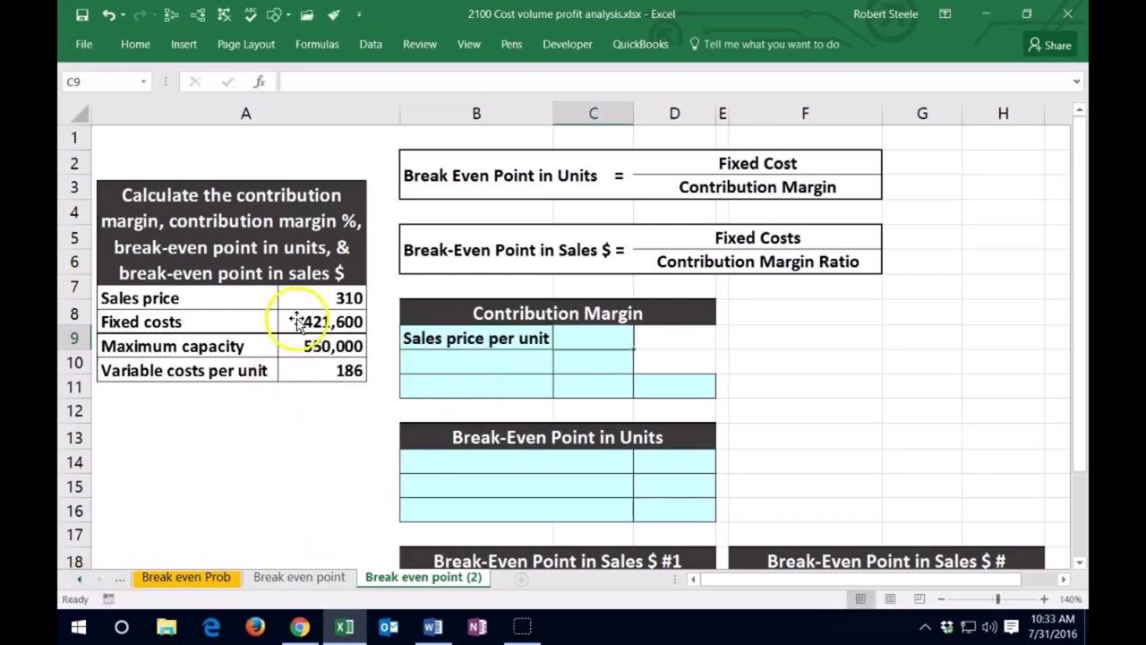
text(310)
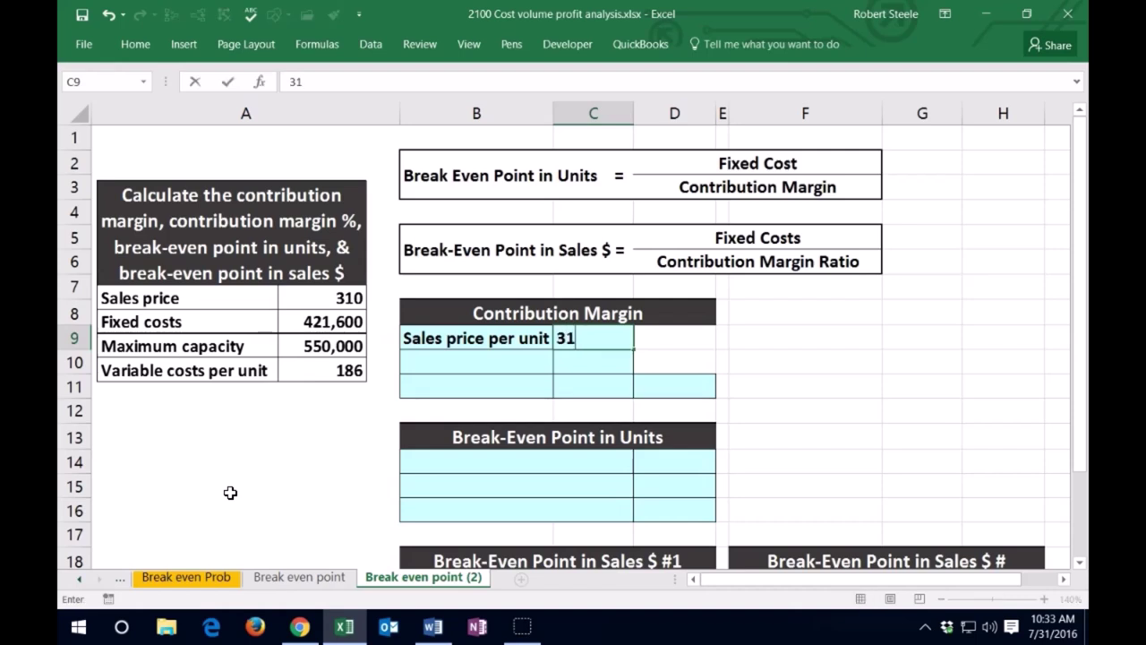
key(Return)
Enter the label "Variable cost per unit" in B10 with the value 186 in C10
click(417, 361)
text(=)
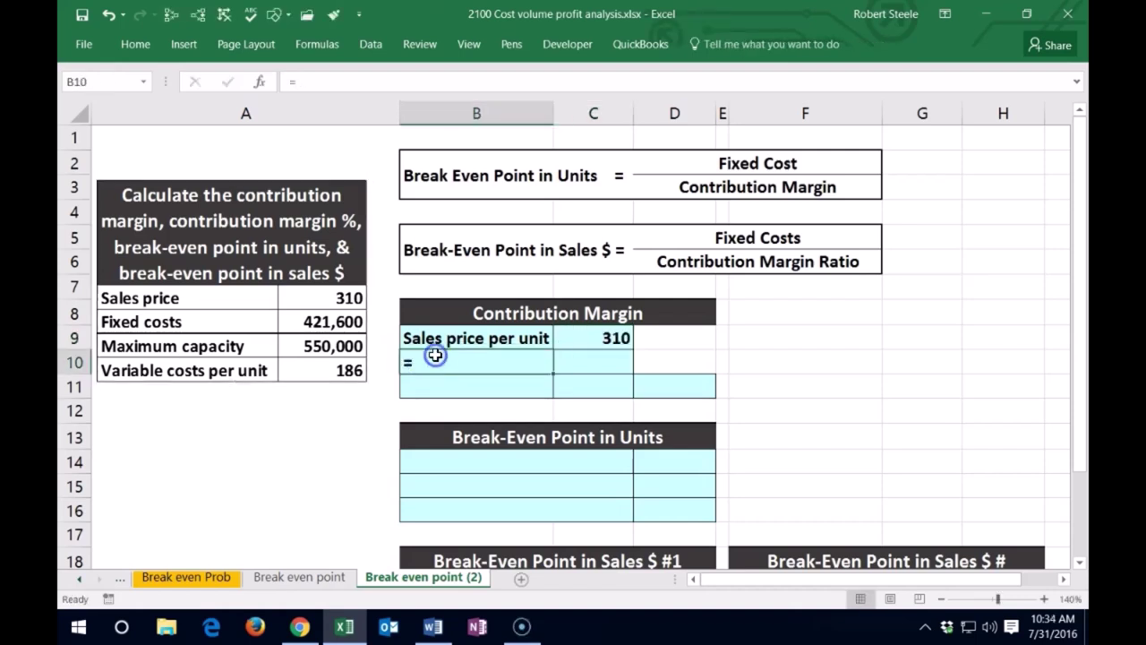
key(Escape)
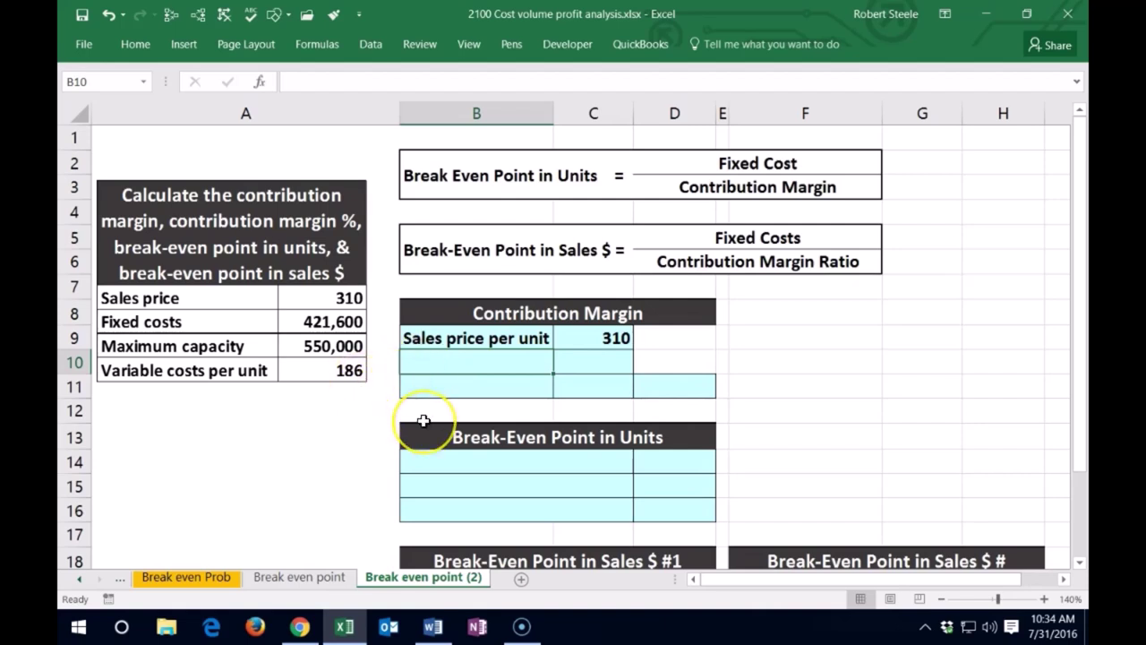
text(Var)
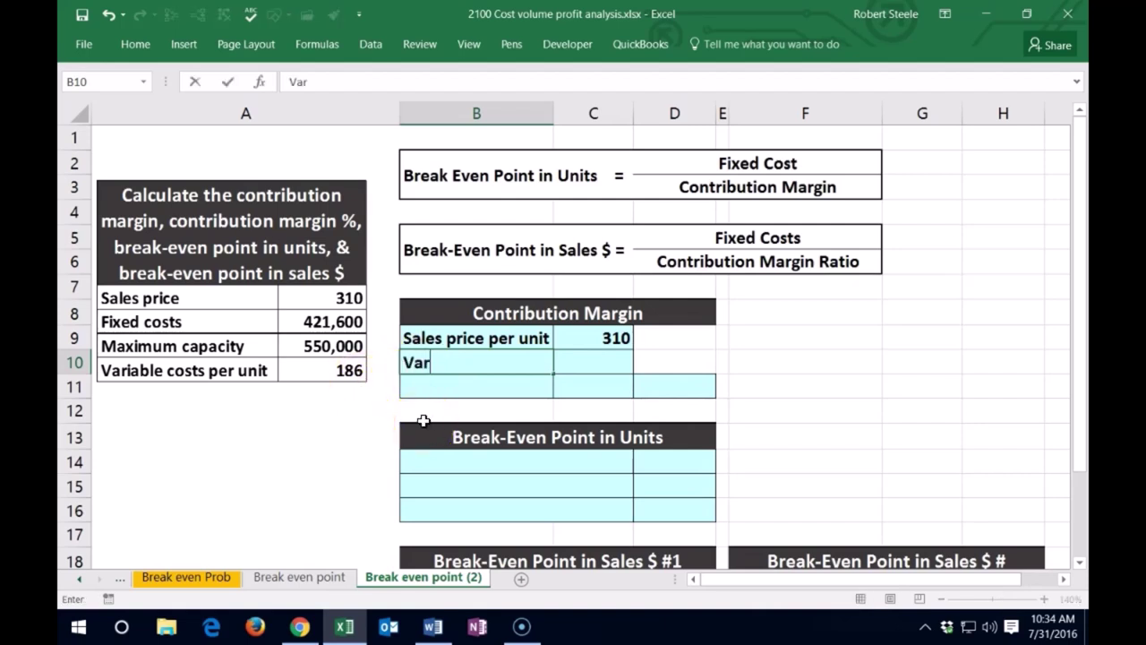
text(iable cost per)
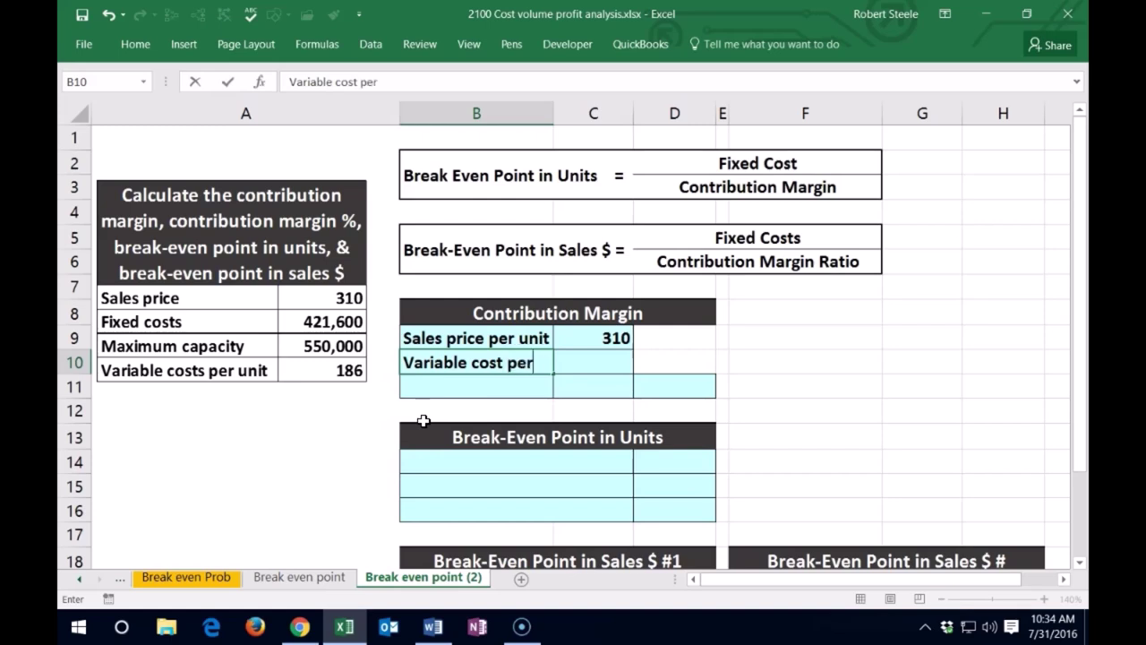
text( unit)
key(Tab)
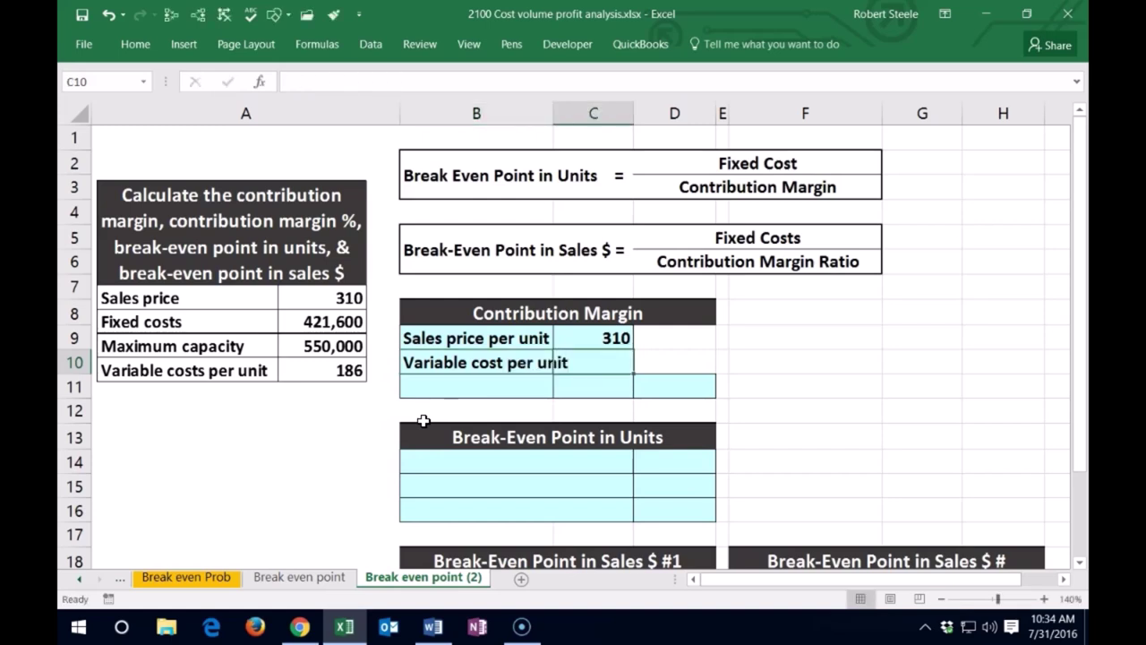
text(186)
key(Return)
Underline the variable cost value in C10
key(Up)
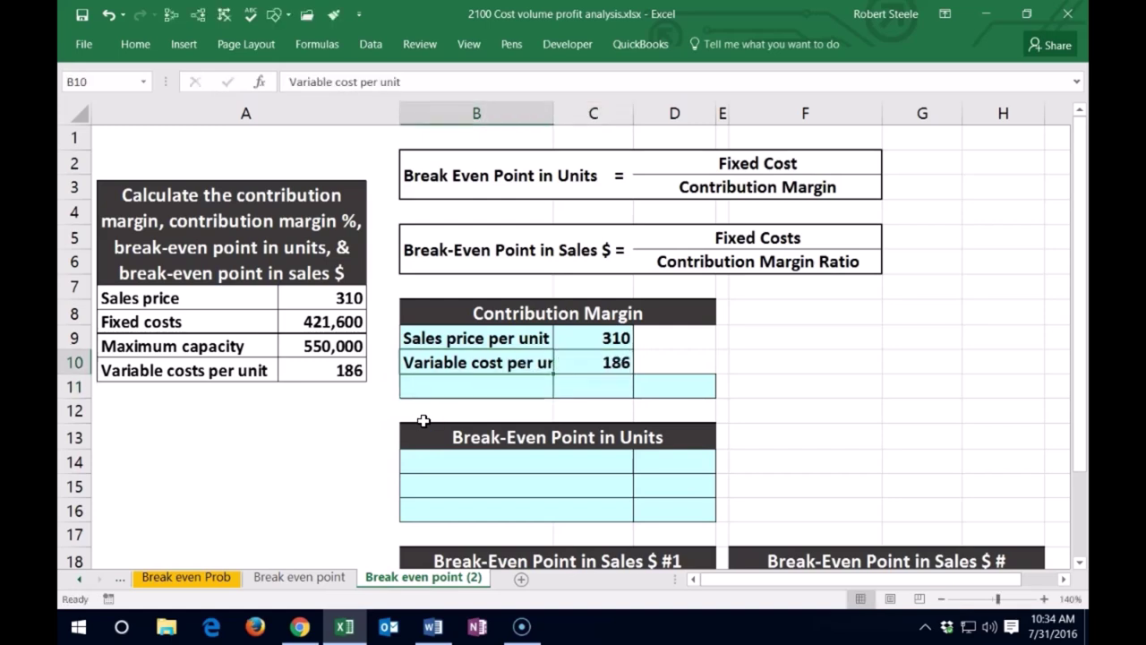
key(Right)
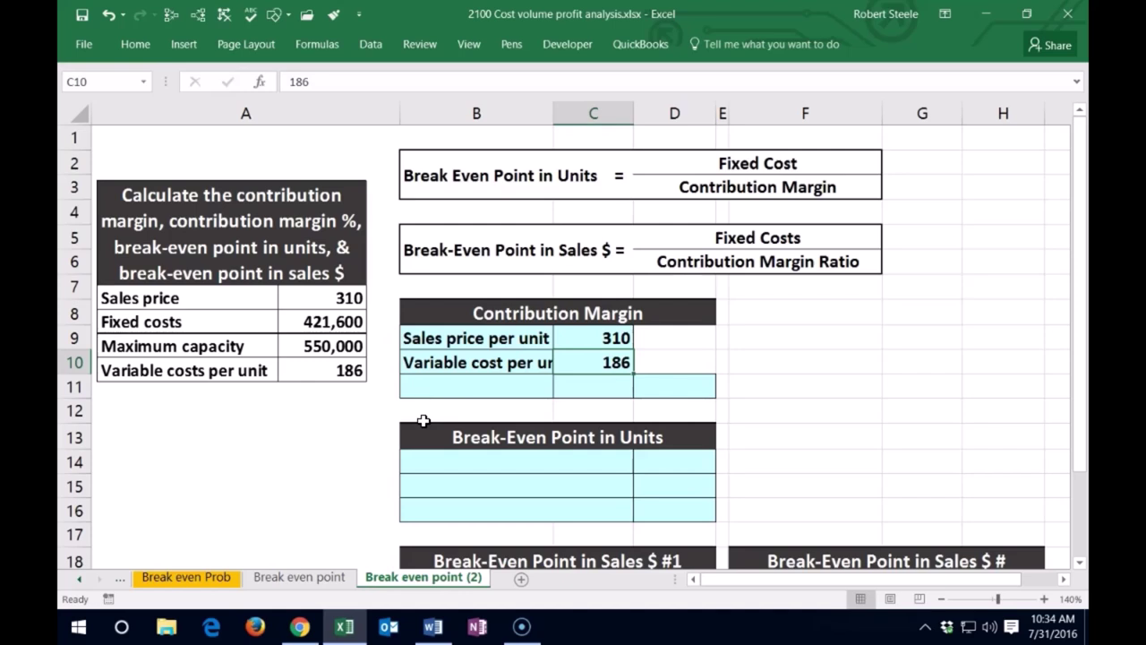
click(131, 44)
click(136, 44)
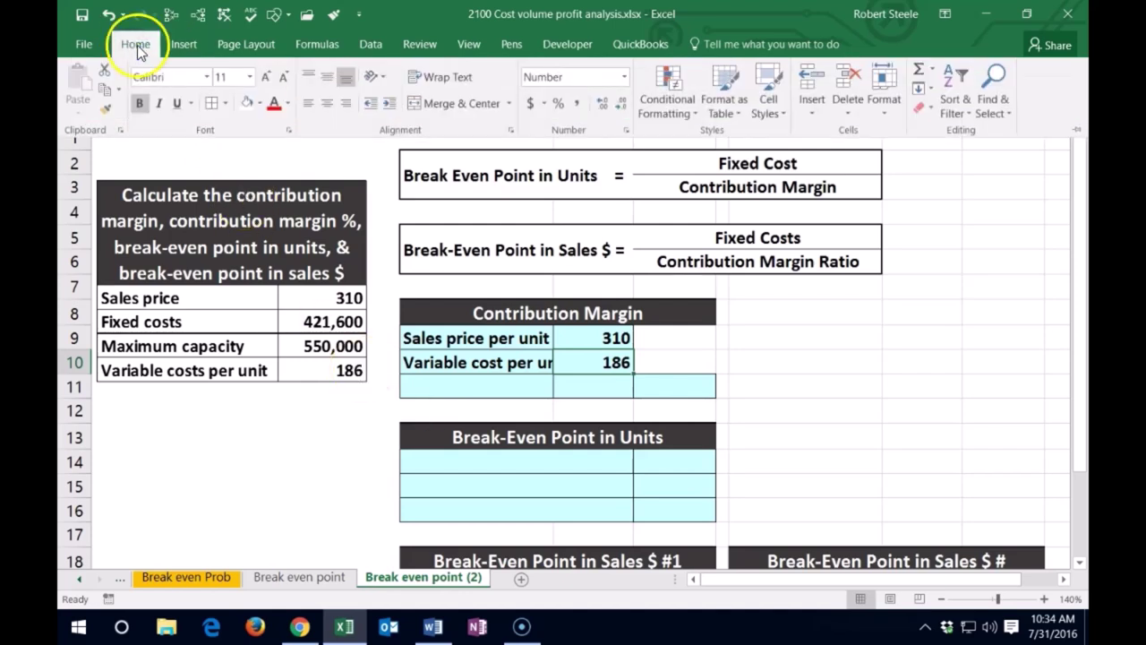
click(177, 104)
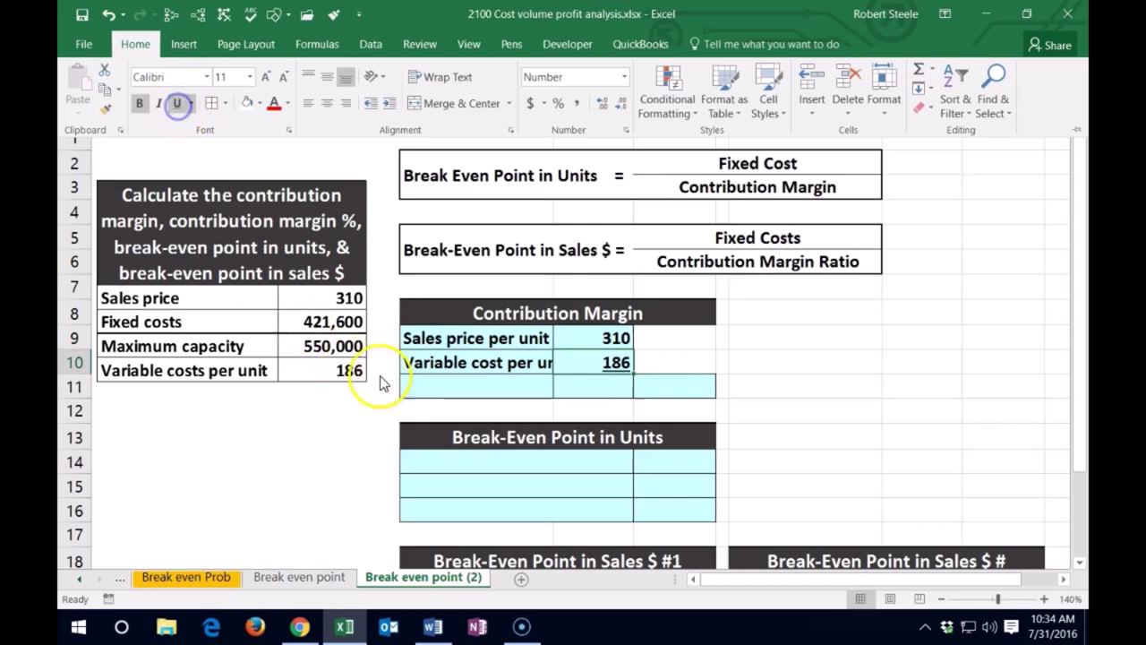
Label B11 "Contribution margin per unit" and calculate it in C11 with the formula =C9-C10
click(428, 379)
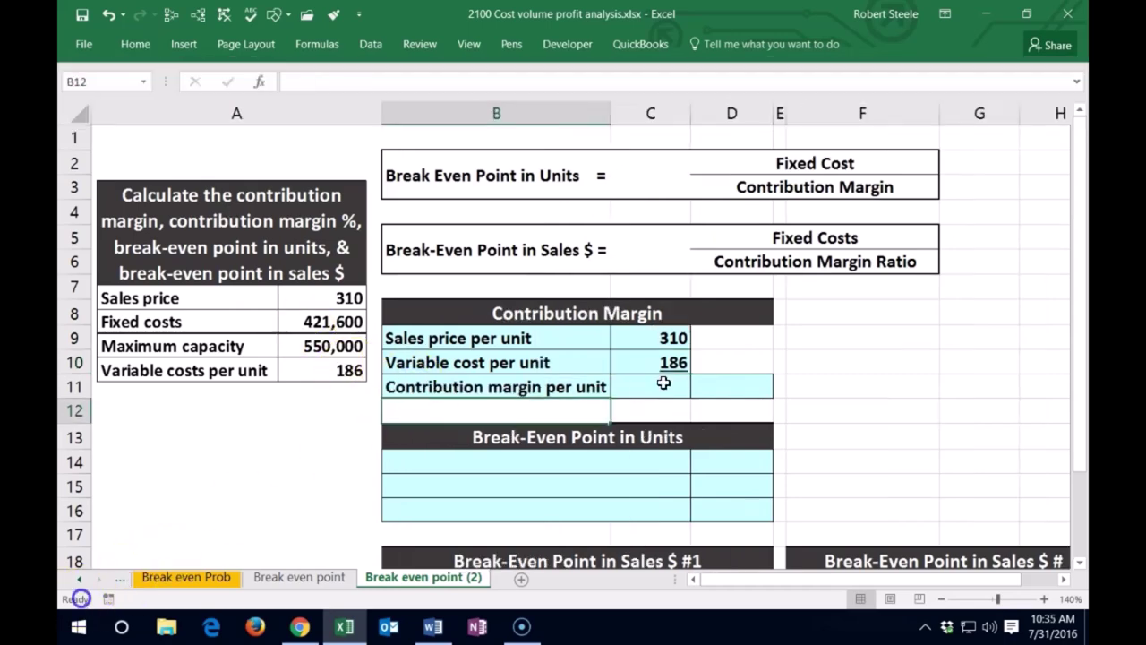
click(667, 387)
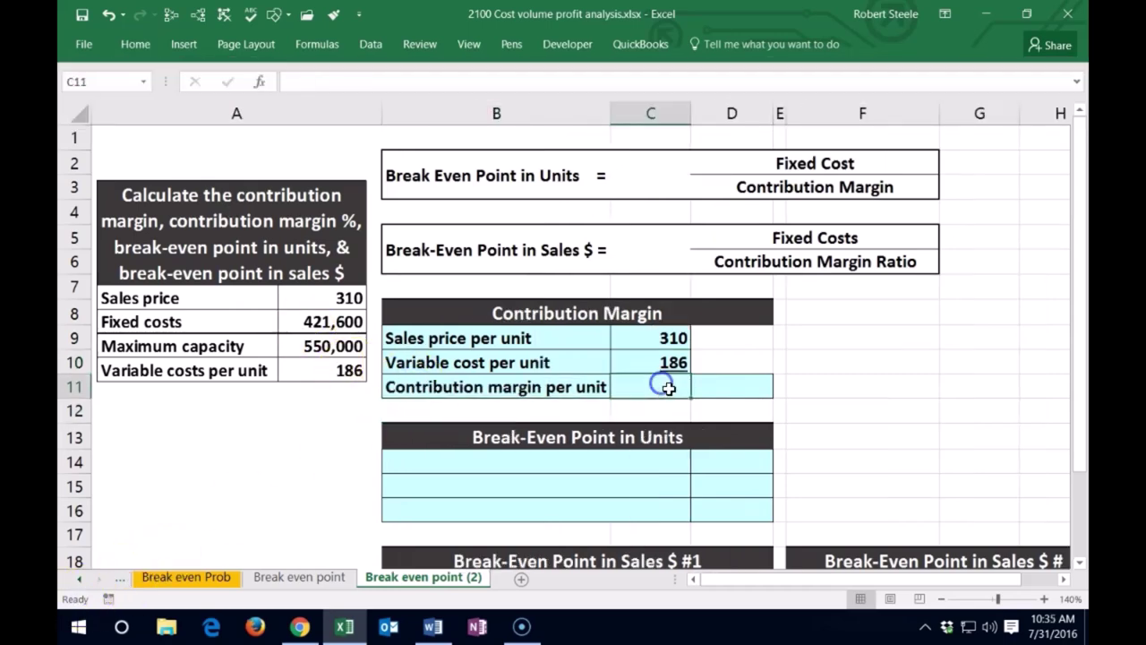
text(=)
click(670, 338)
text(-)
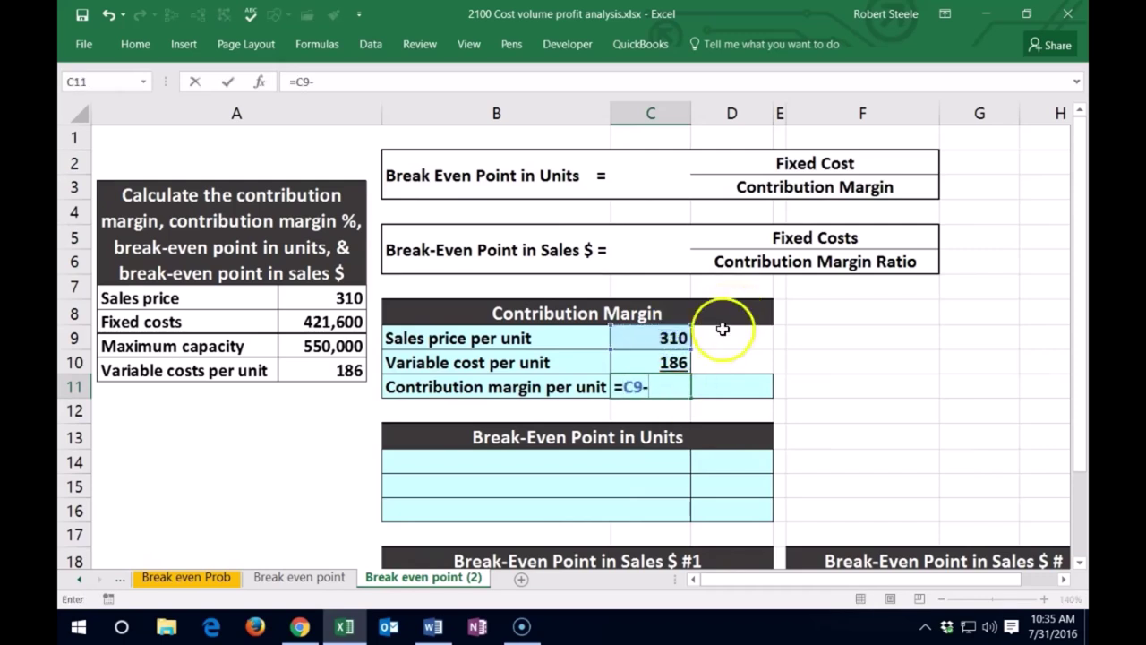
click(673, 362)
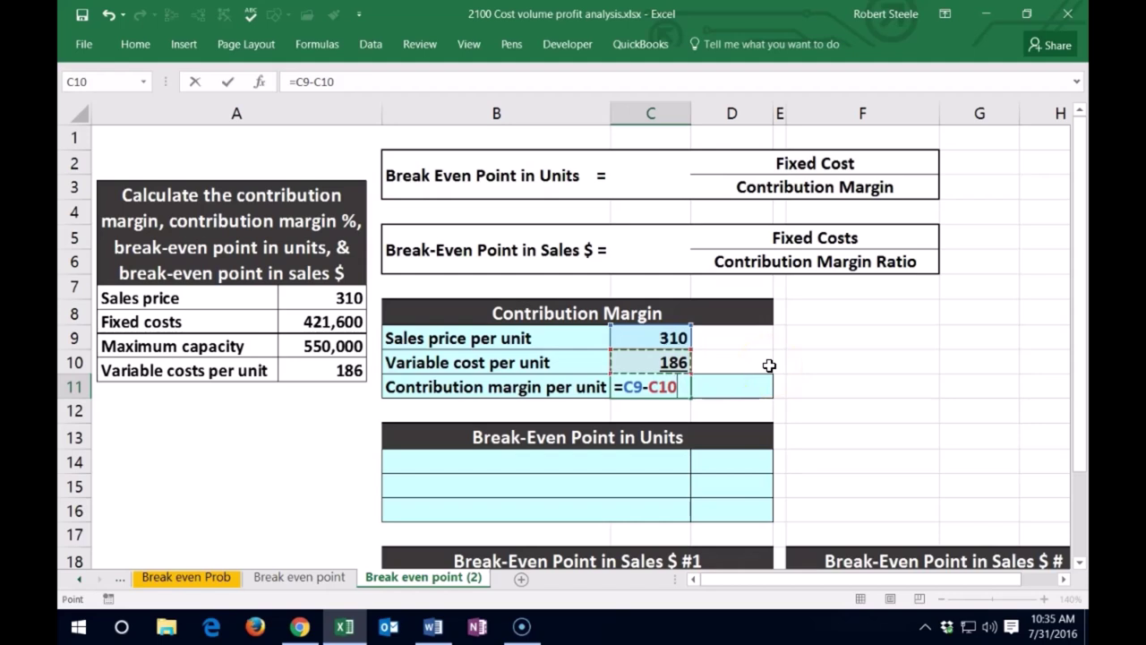
key(Return)
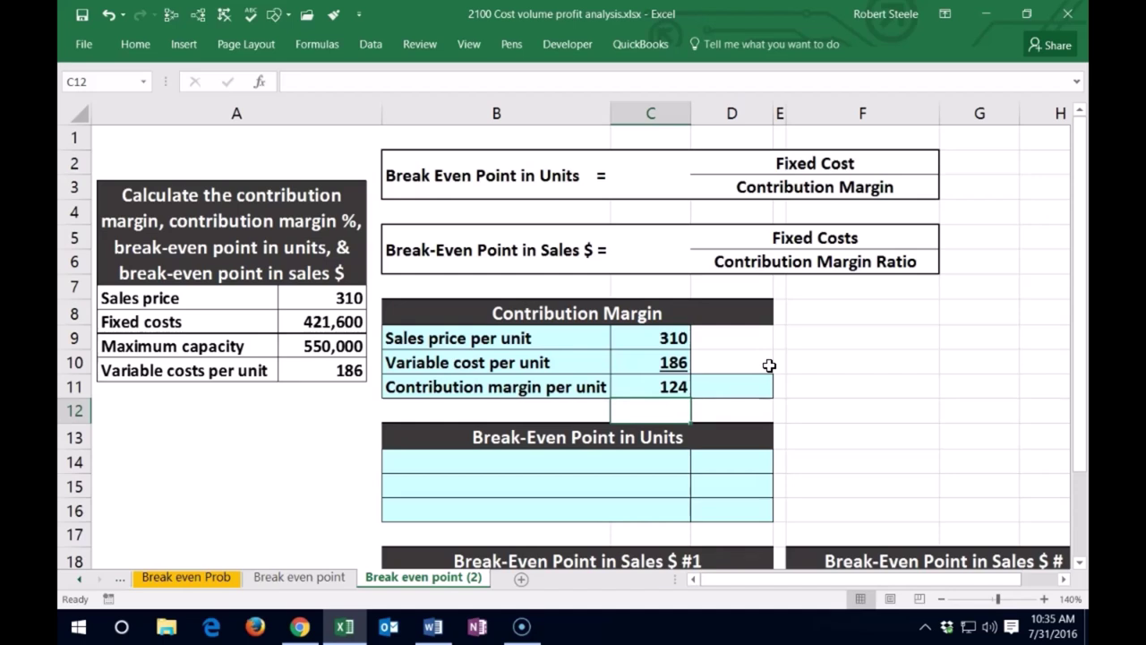
click(685, 385)
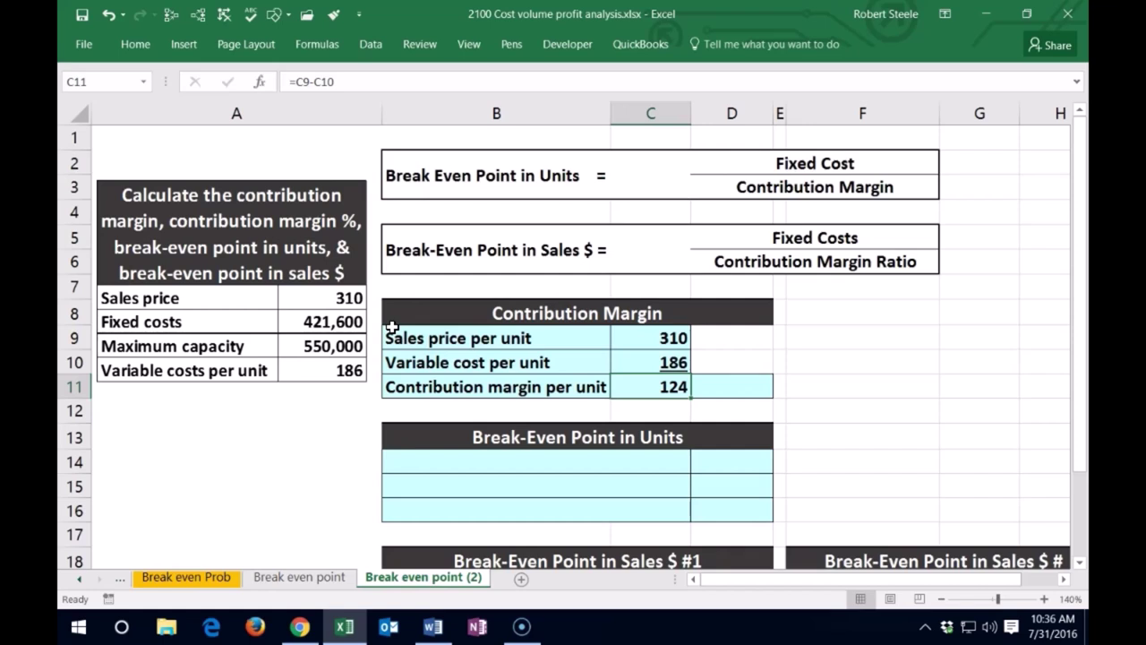
click(728, 387)
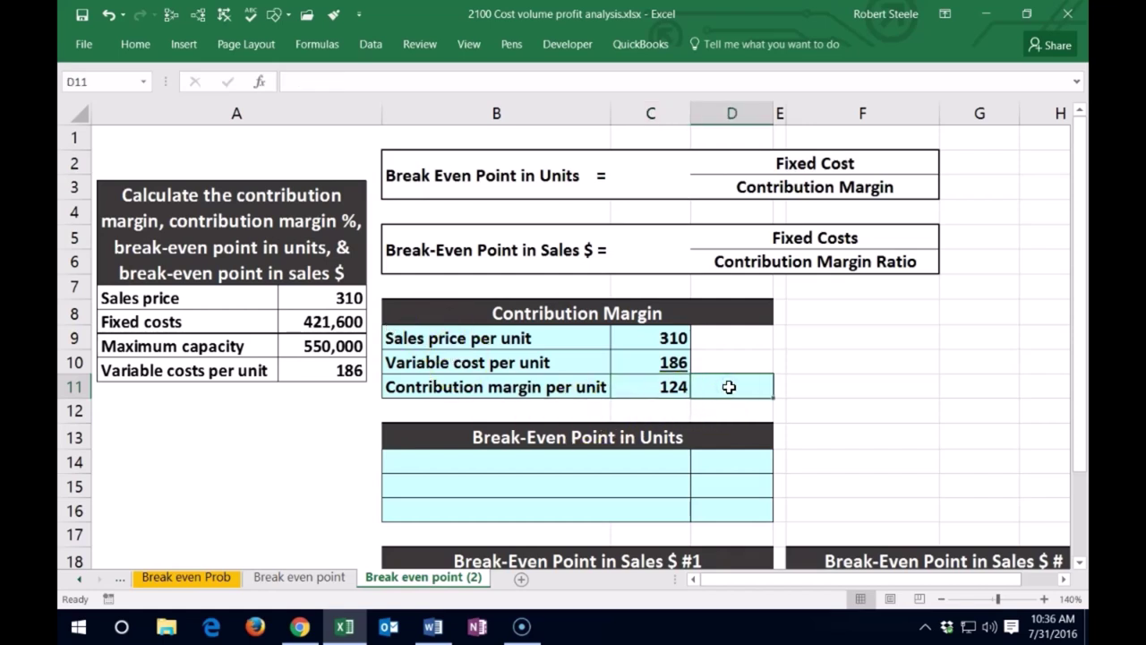
click(670, 388)
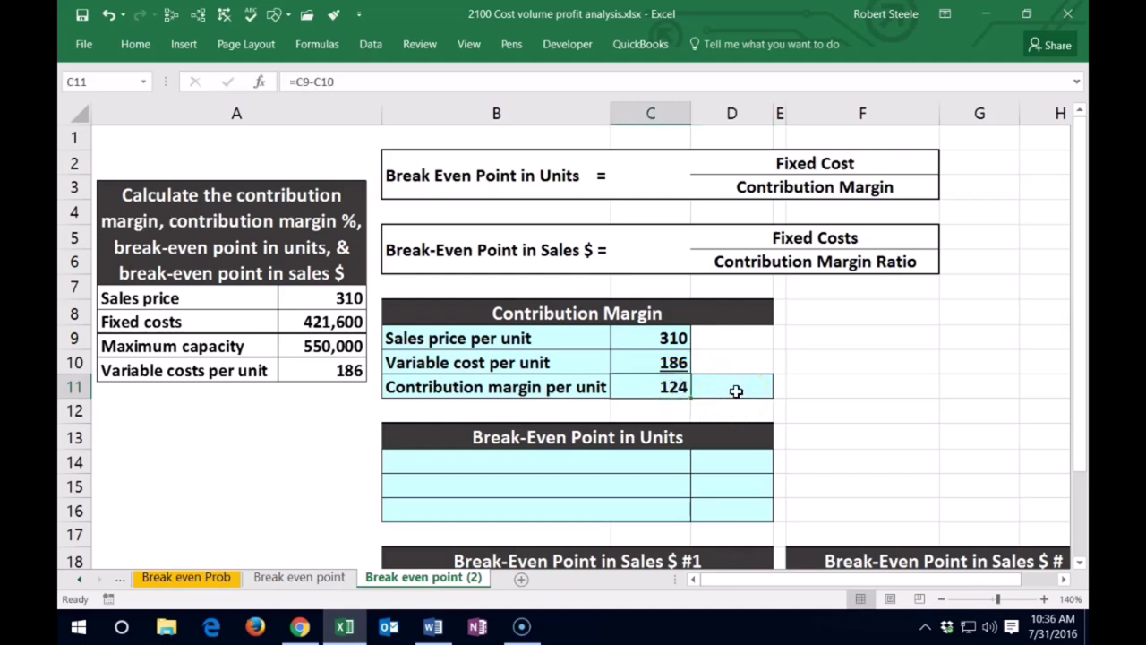
click(669, 339)
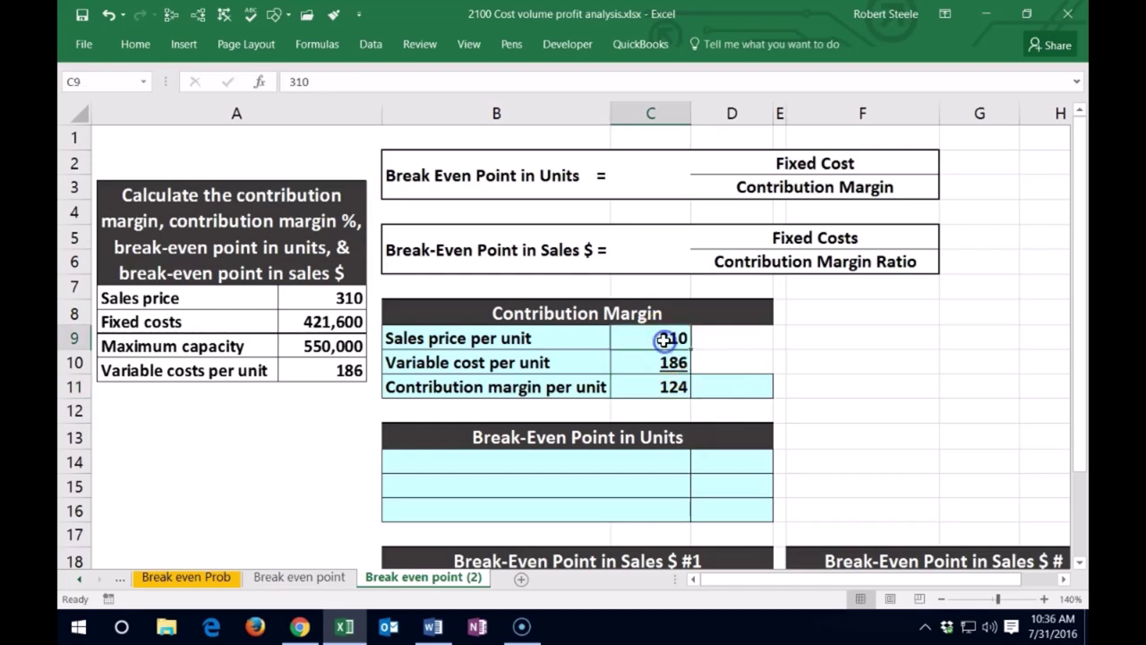
Calculate the contribution margin ratio in D11 with the formula =C11/C9
click(718, 388)
text(=)
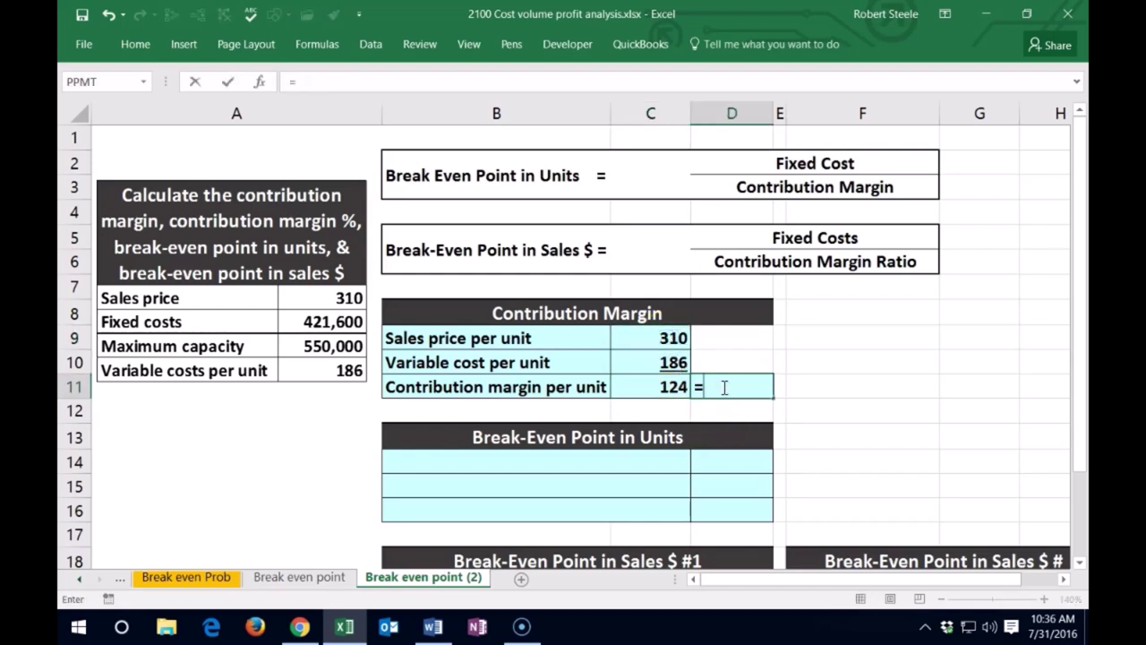
click(663, 386)
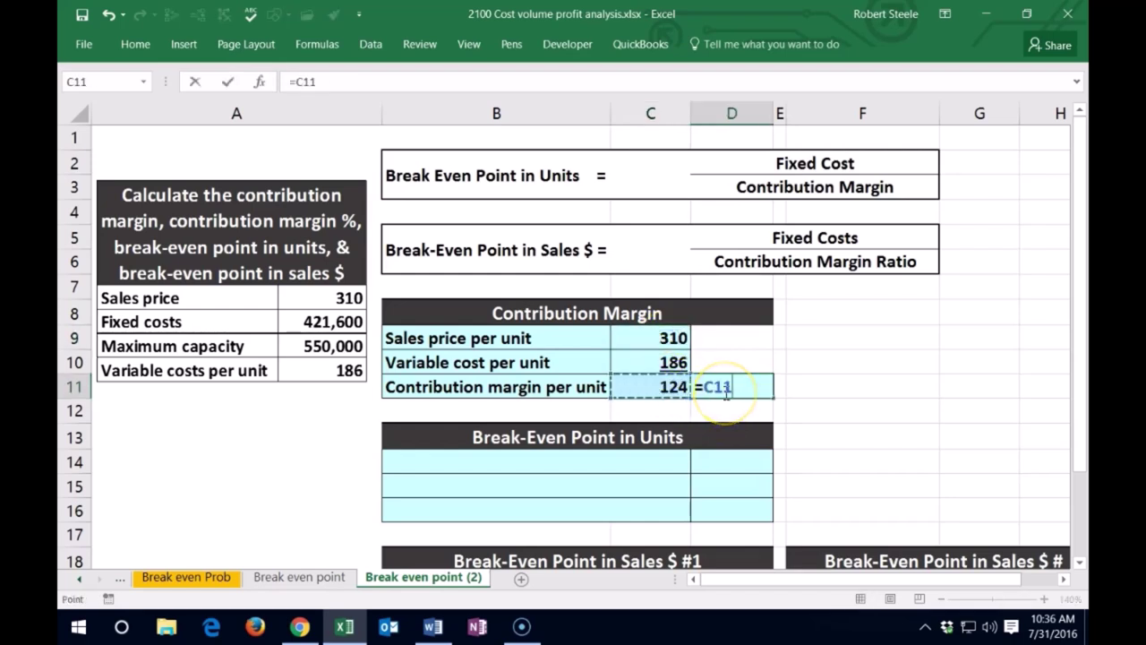
text(/)
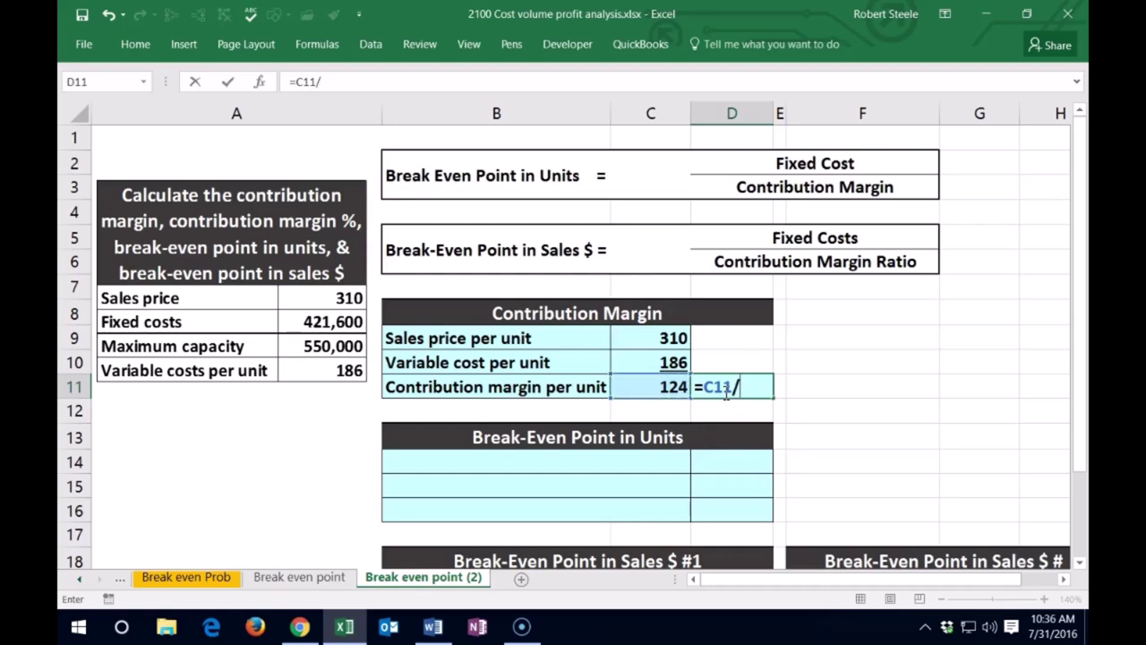
click(649, 339)
key(Return)
key(Up)
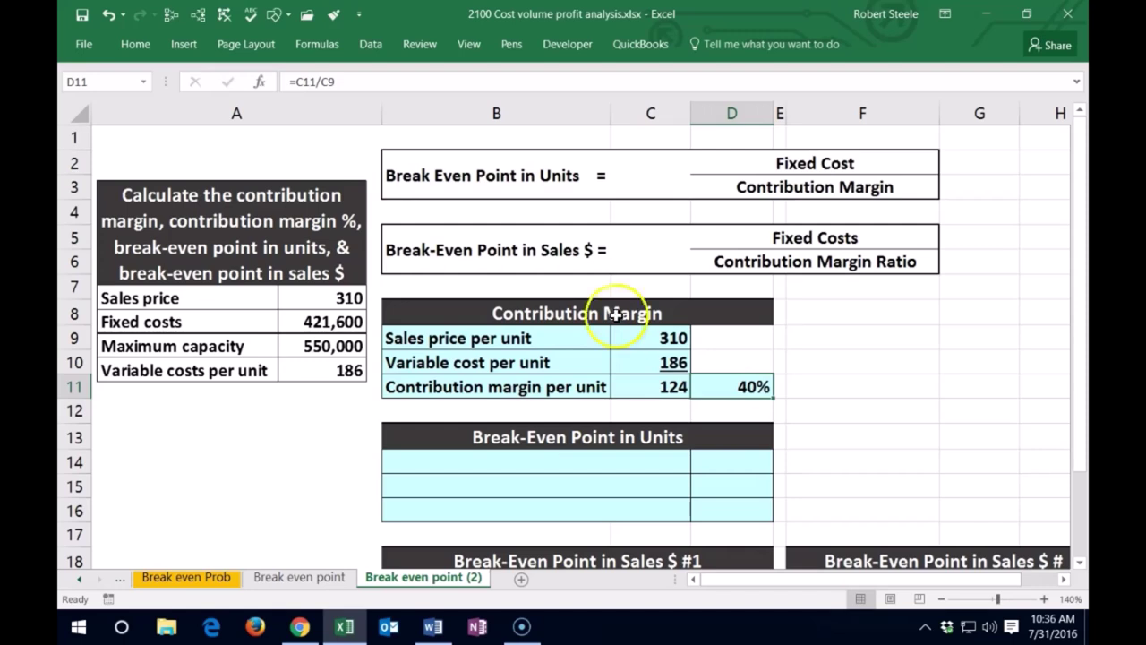
click(136, 45)
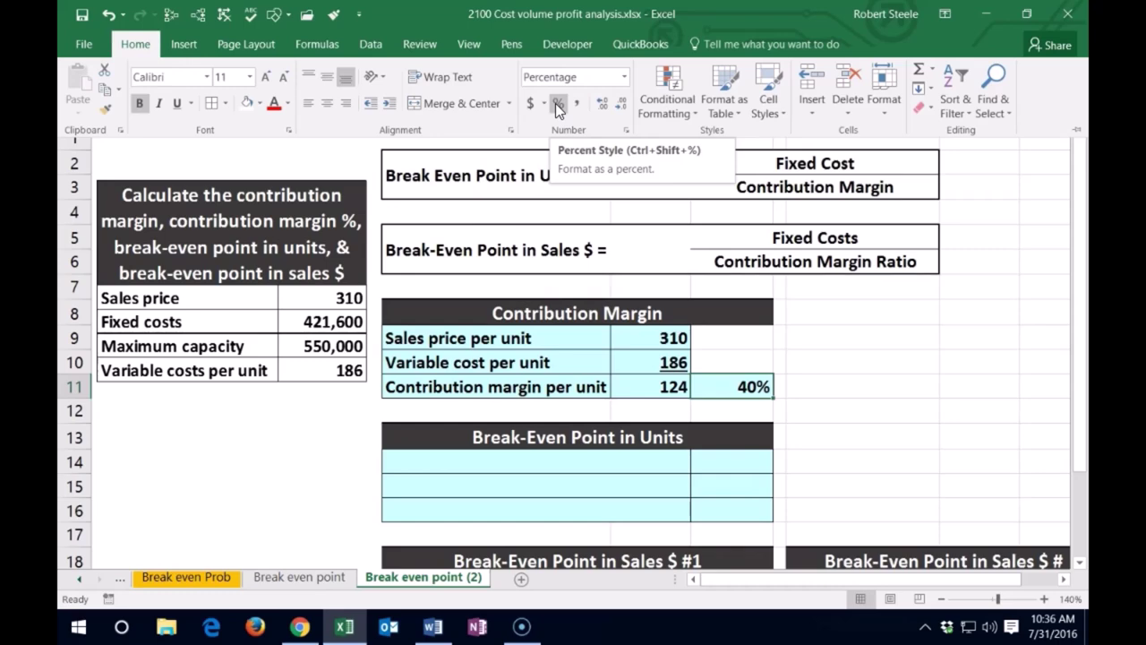
Label the ratio in F11 by linking the cell to the "Contribution Margin Ratio" text with =D6
click(807, 390)
click(807, 389)
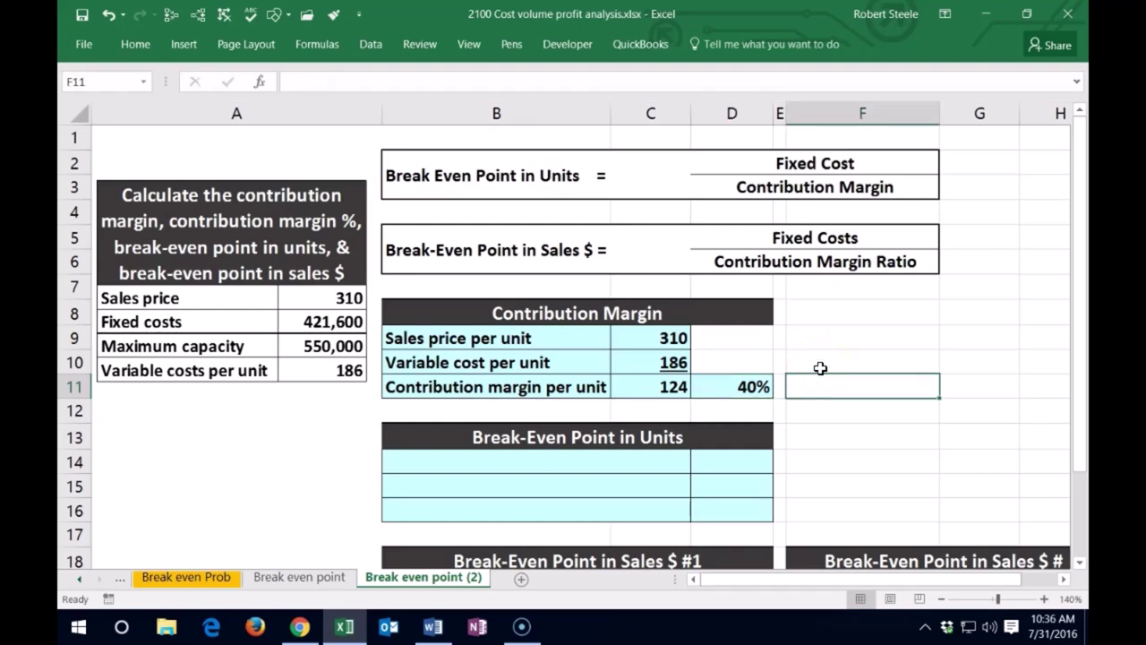
text(=)
click(721, 261)
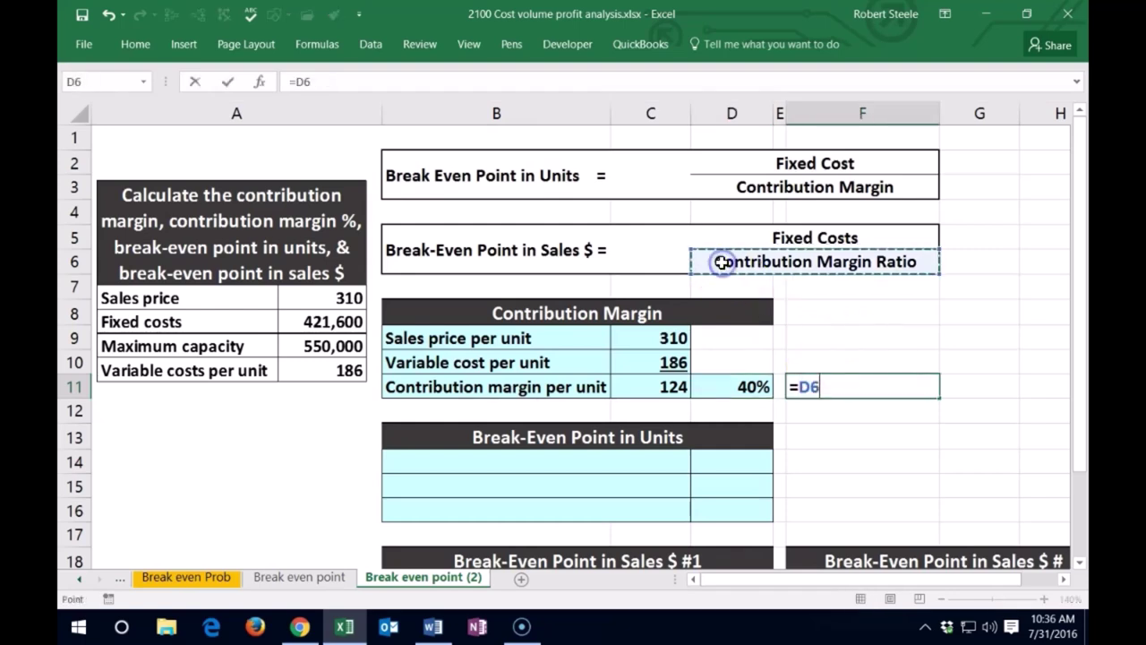
key(Return)
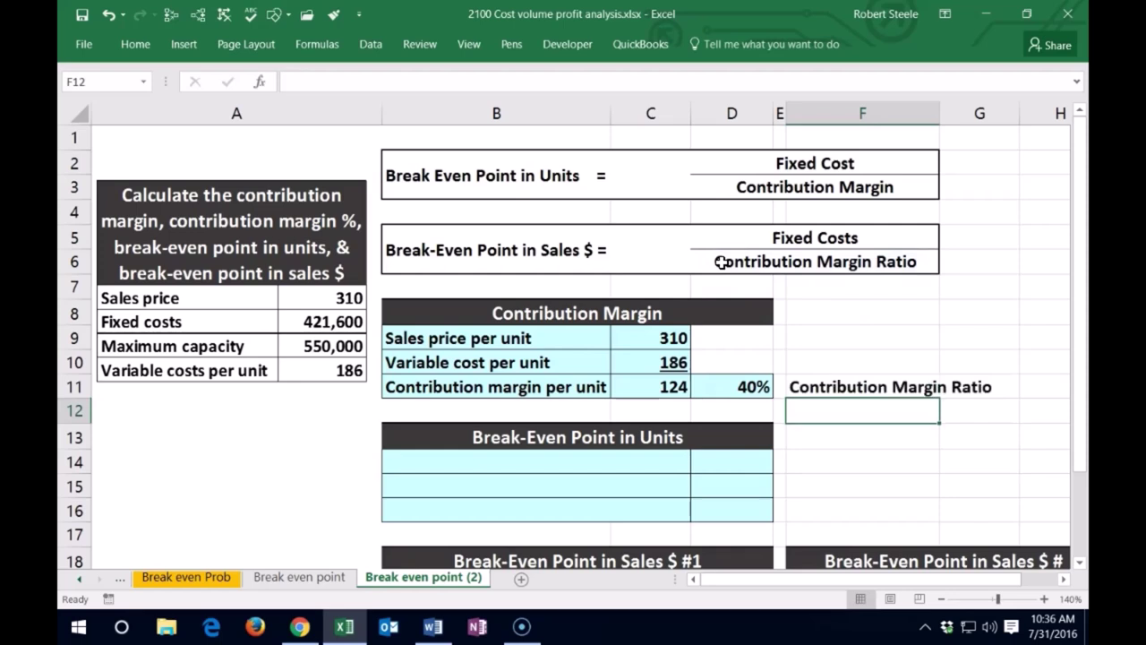
In the Break-Even Point in Units table, enter the label "Fixed costs" in B14 and 421600 in D14
key(Down)
key(Down)
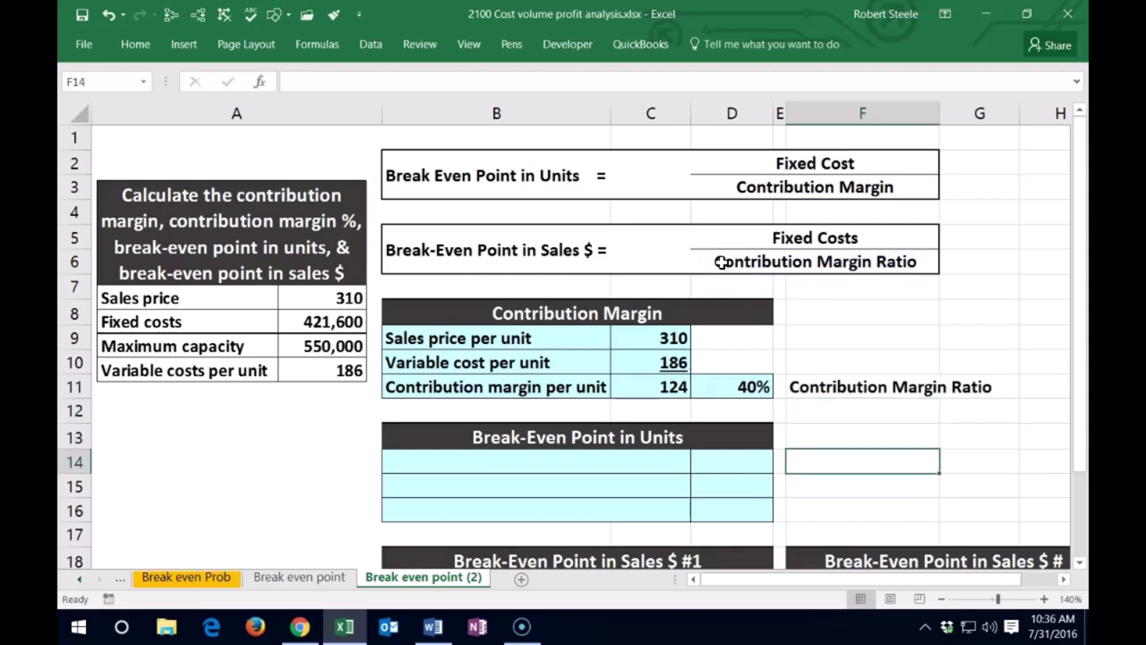
scroll(707, 309, down, 1)
click(493, 387)
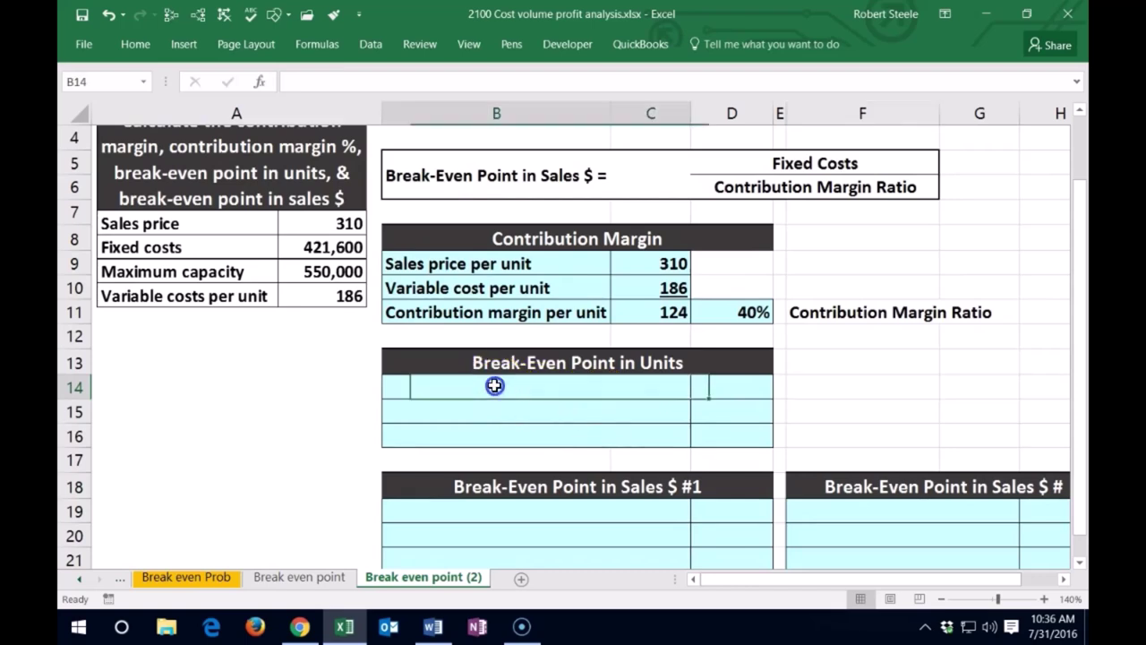
text(Fixed costs)
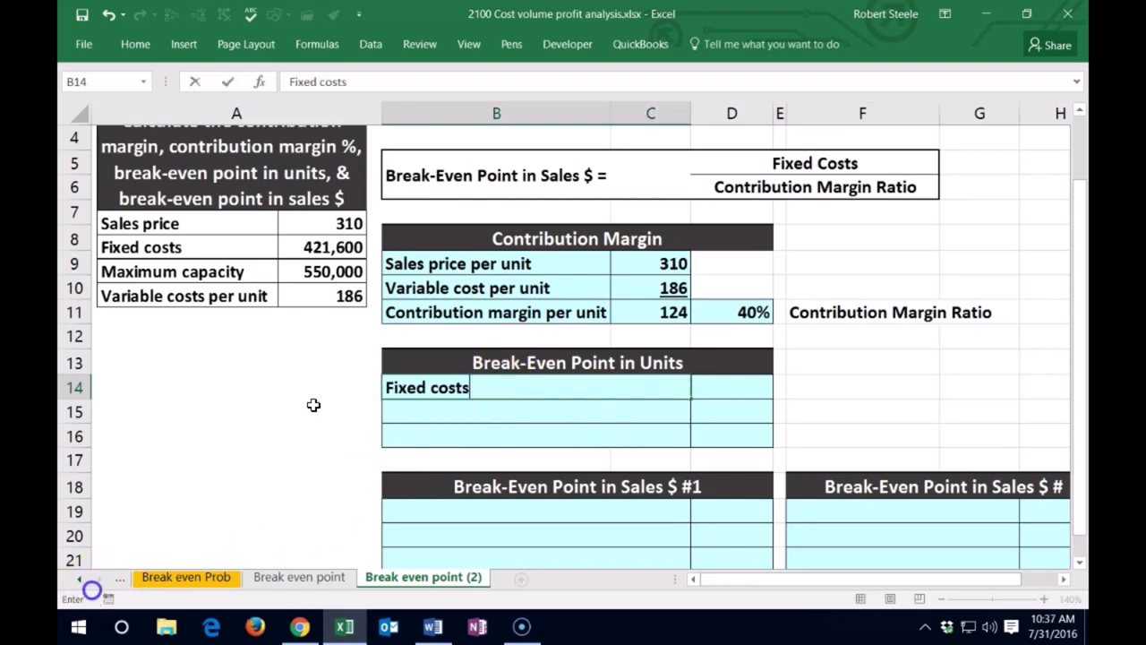
key(Tab)
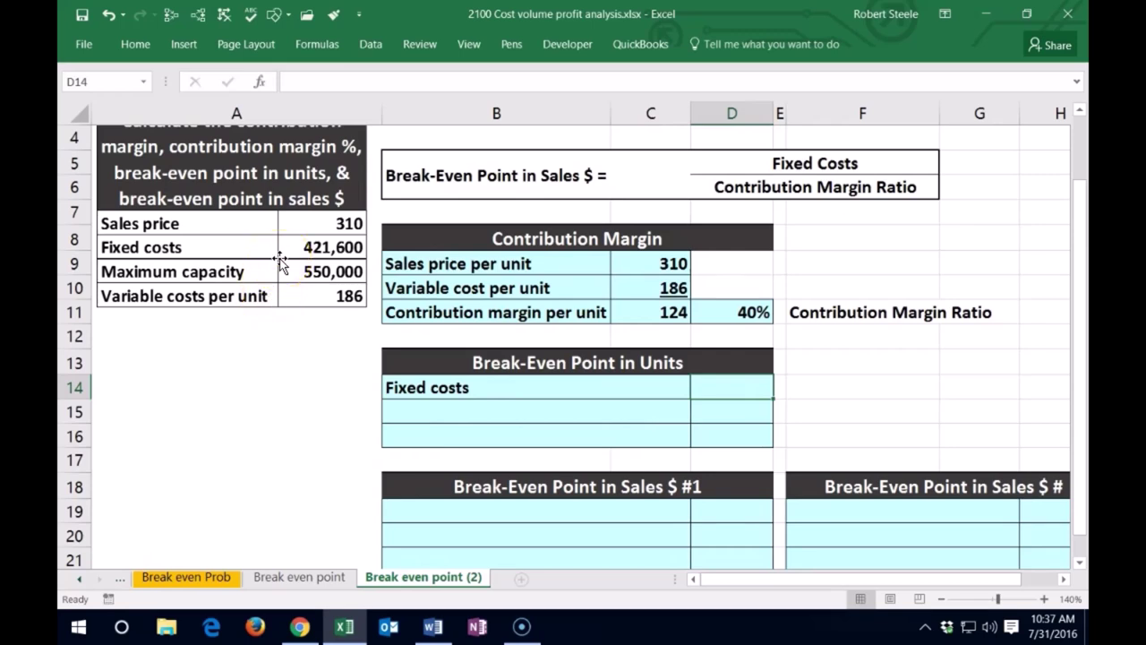
text(421600)
key(Return)
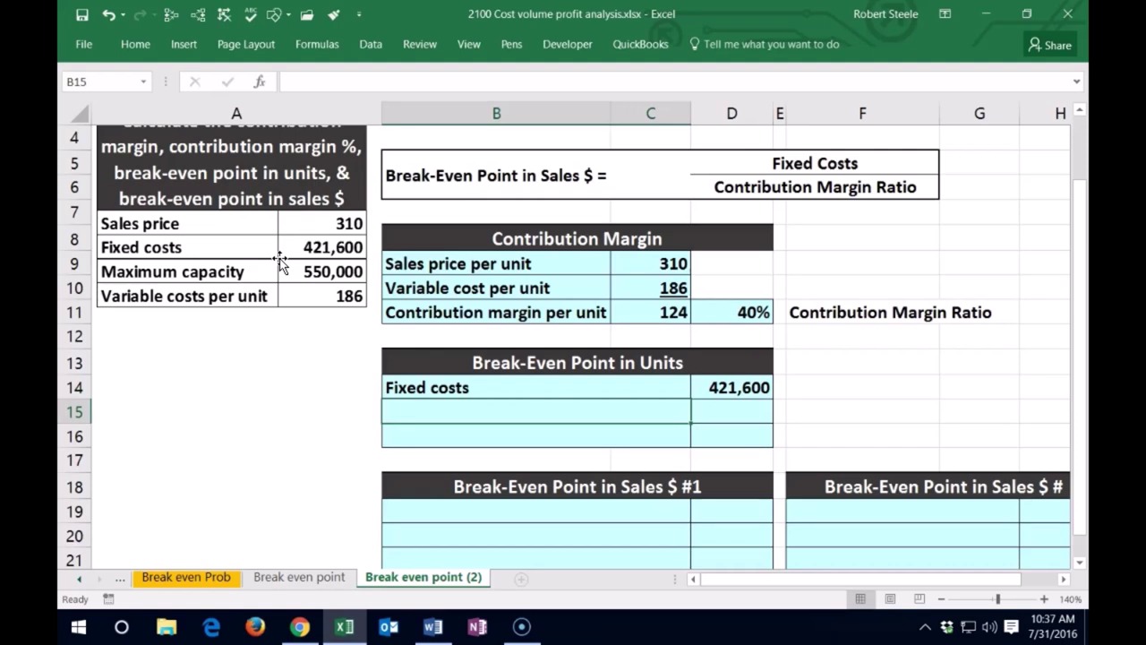
Label B15 by linking the cell to the "Contribution margin per unit" text with =B11
text(=)
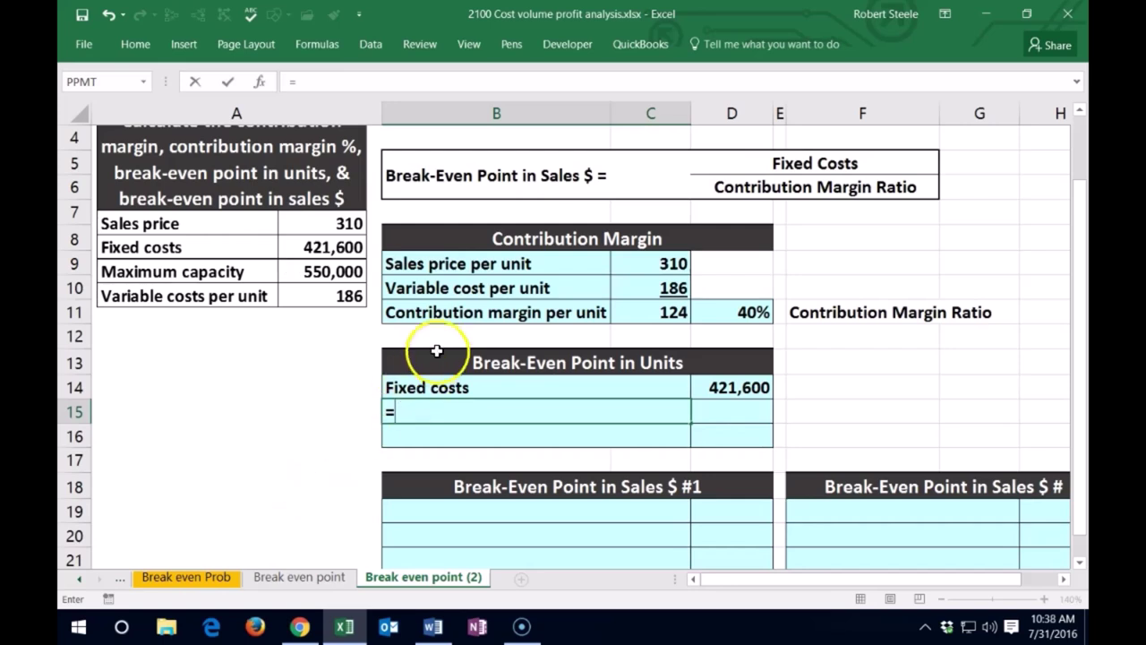
click(446, 310)
key(ctrl+Return)
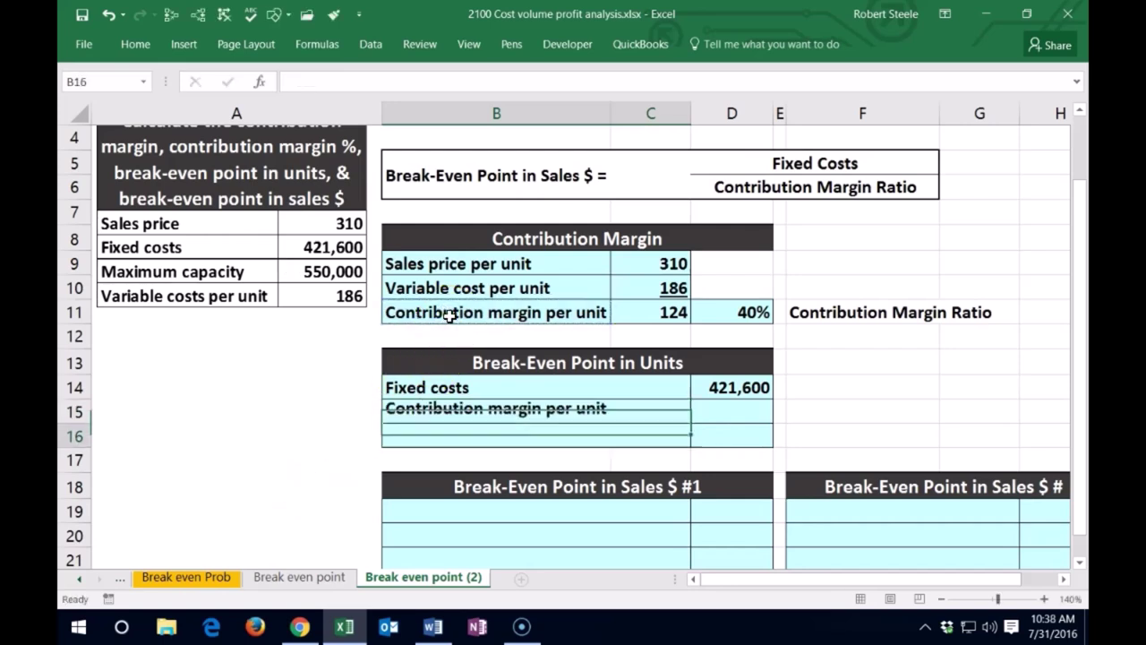
Bring the contribution margin per unit into D15 with the formula =C11 and underline the amount
key(Right)
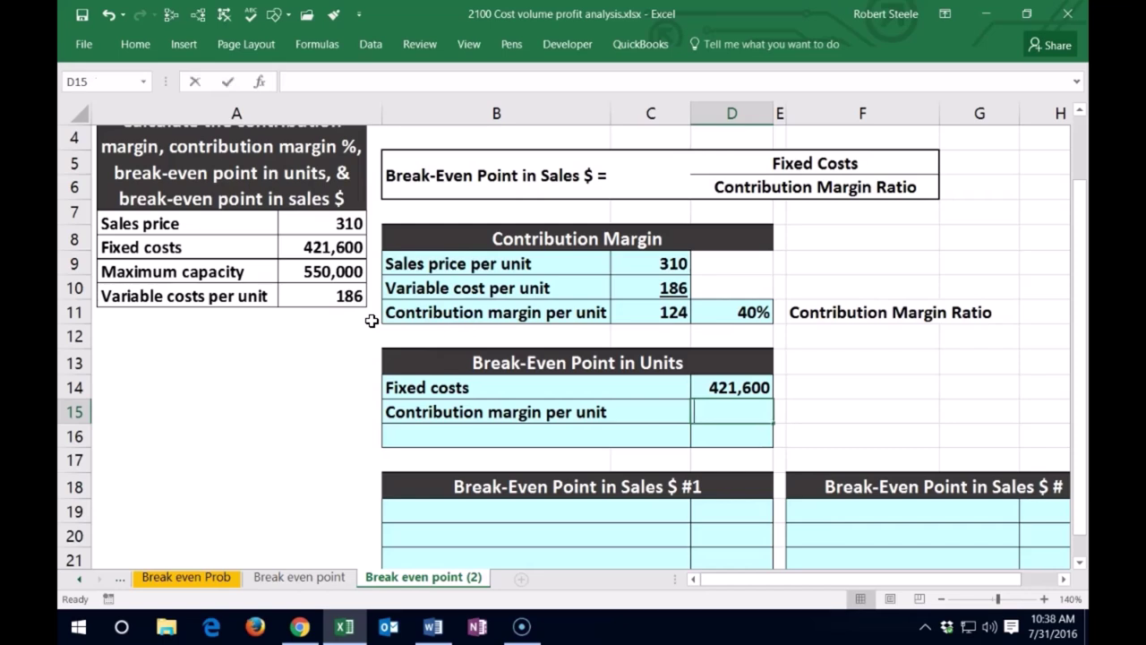
text(=)
click(656, 312)
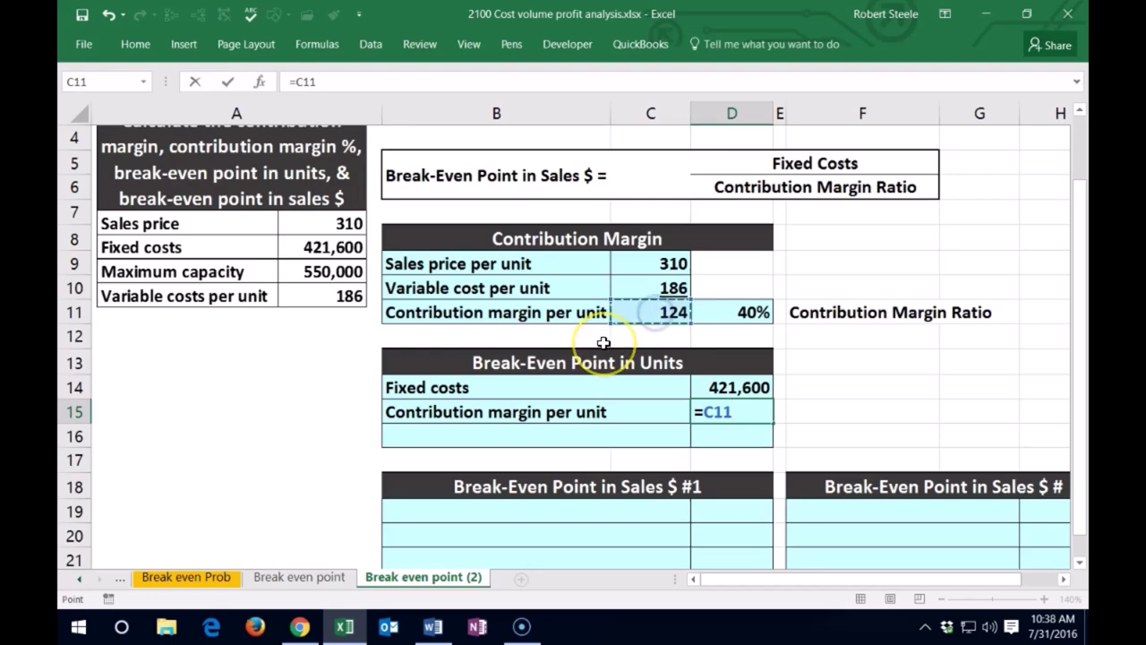
key(ctrl+Return)
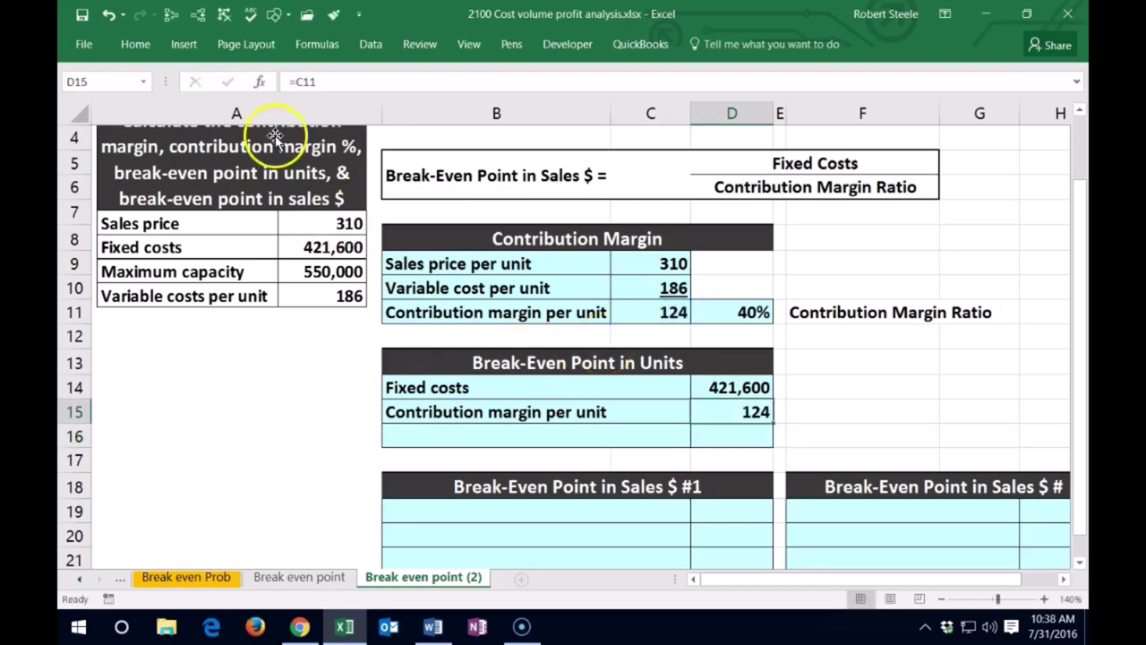
click(135, 44)
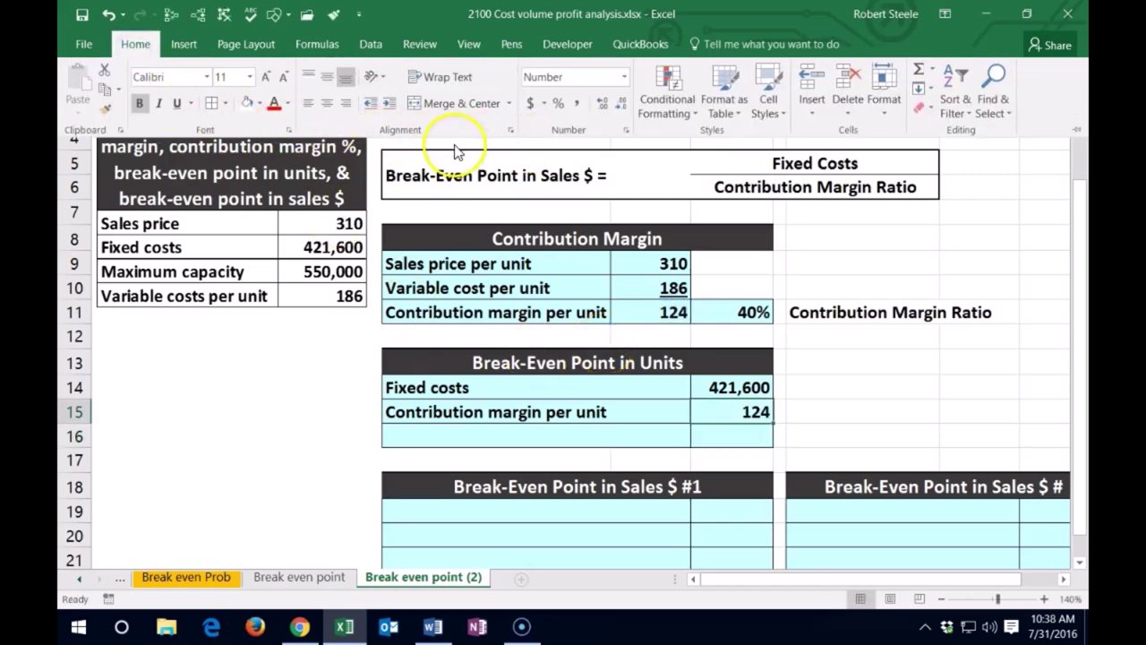
click(181, 103)
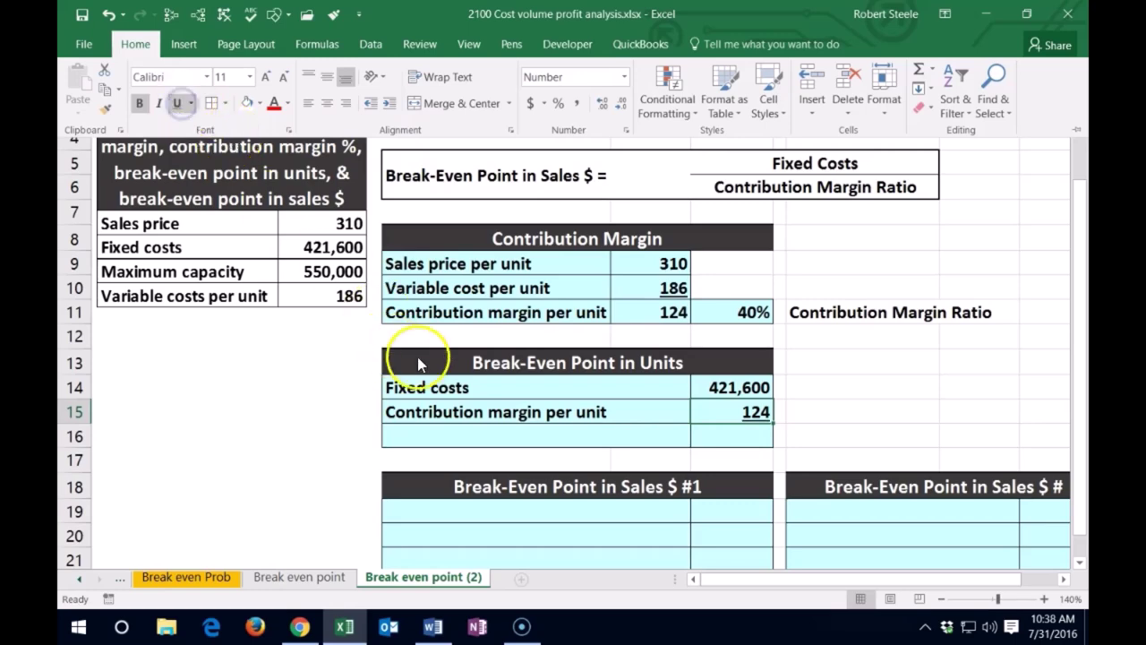
Label B16 by linking the cell to the "Break-Even Point in Units" heading in row 13
click(428, 436)
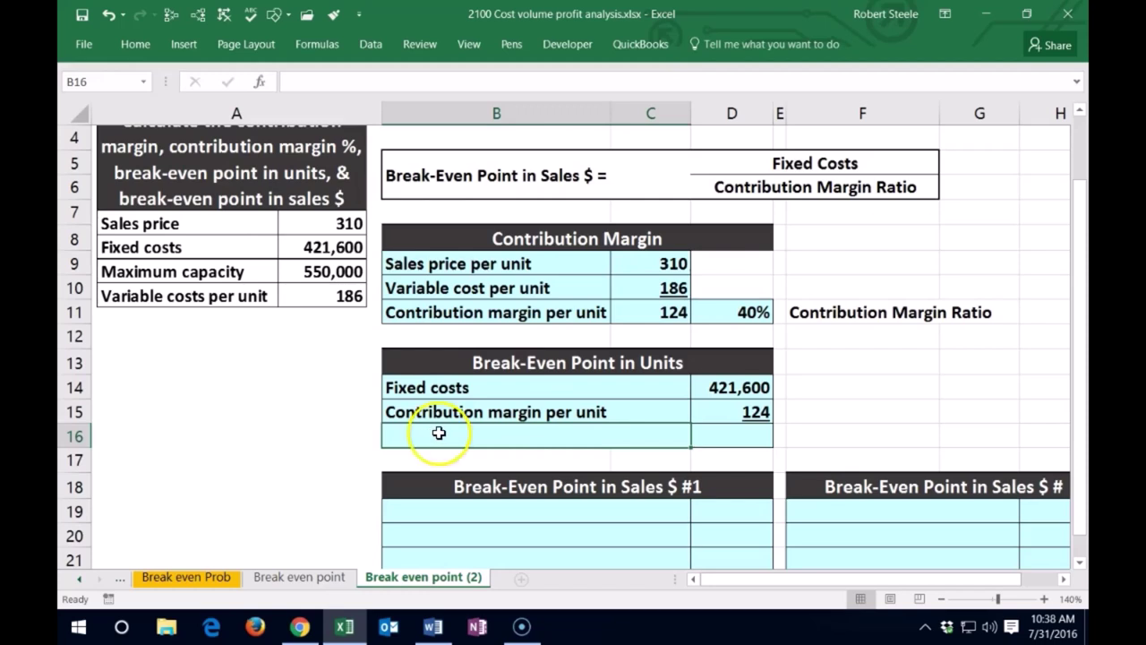
text(=)
key(Up)
key(Up)
key(Up)
key(Up)
key(Down)
key(Return)
Calculate the break-even point in units in D16 with the formula =D14/D15
key(Right)
key(Up)
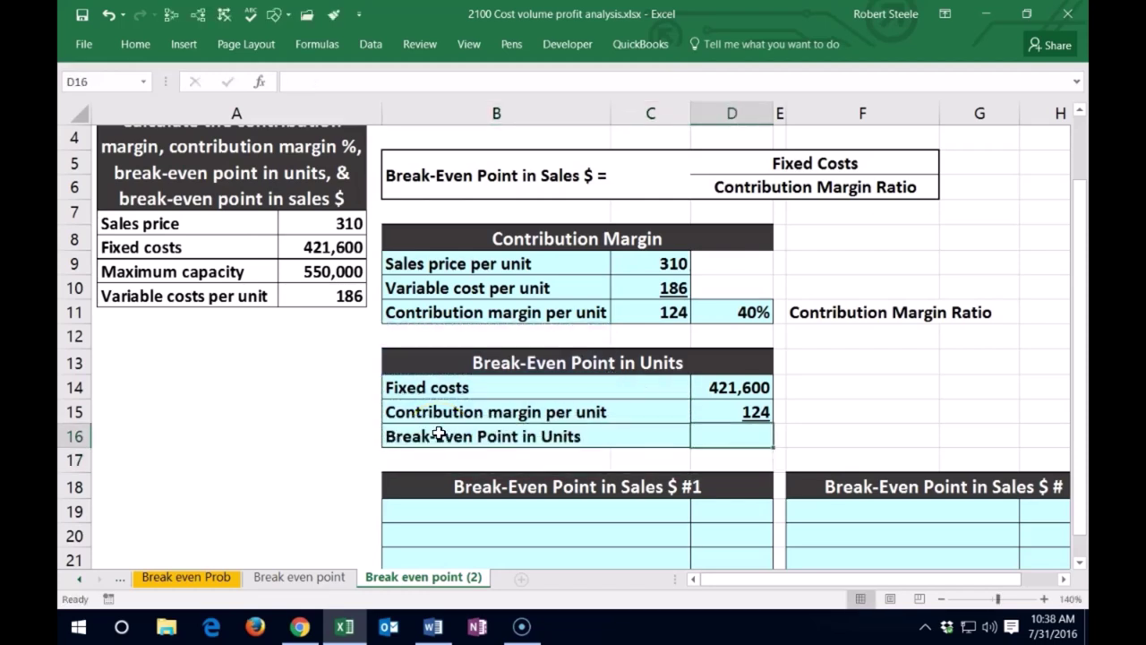
text(=)
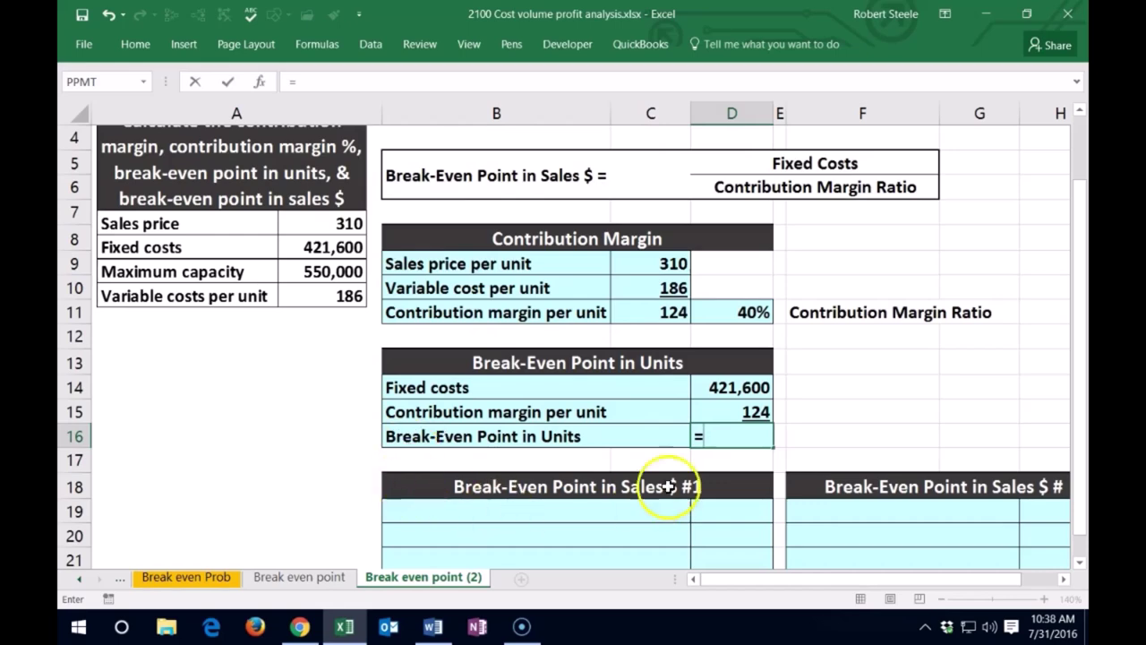
click(731, 386)
scroll(641, 411, down, 1)
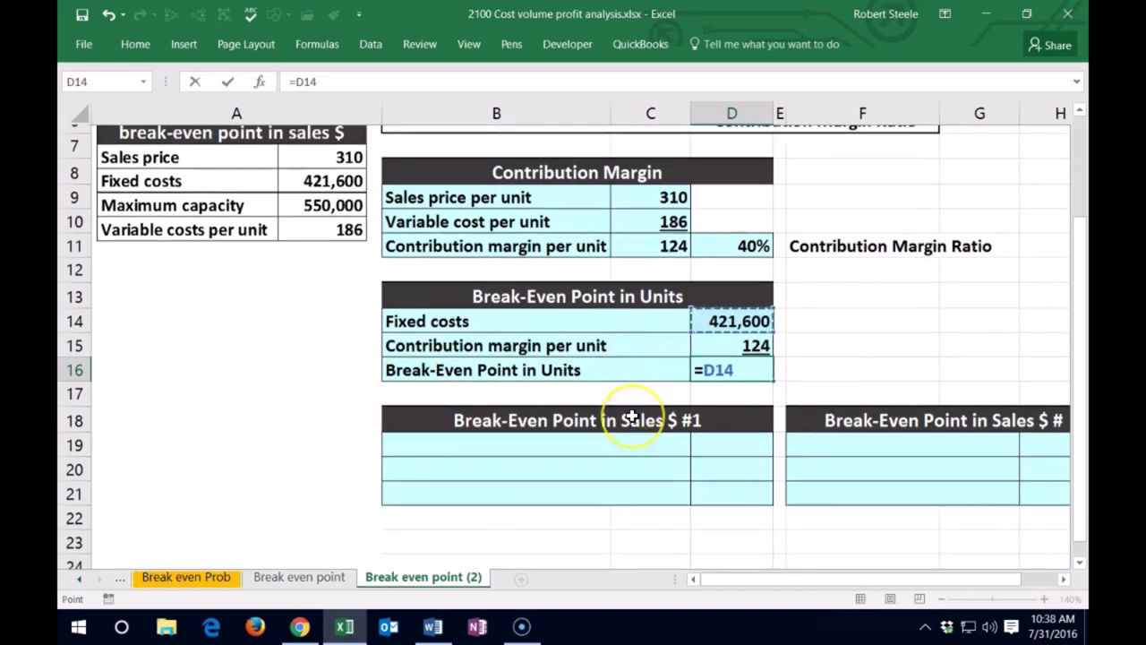
text(/)
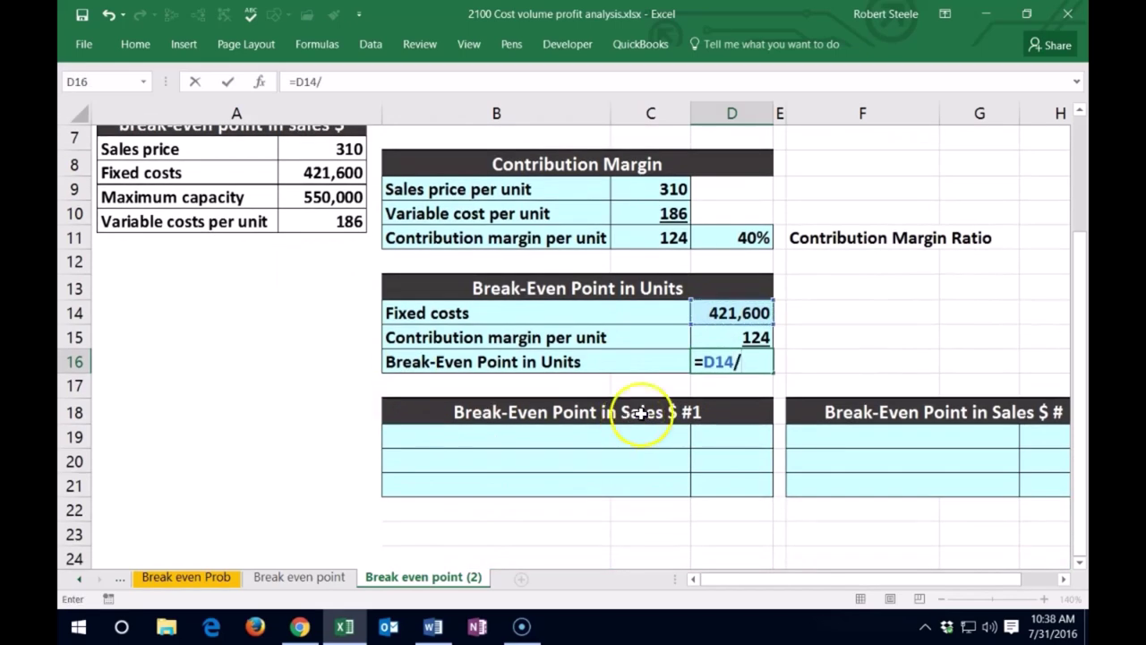
click(760, 338)
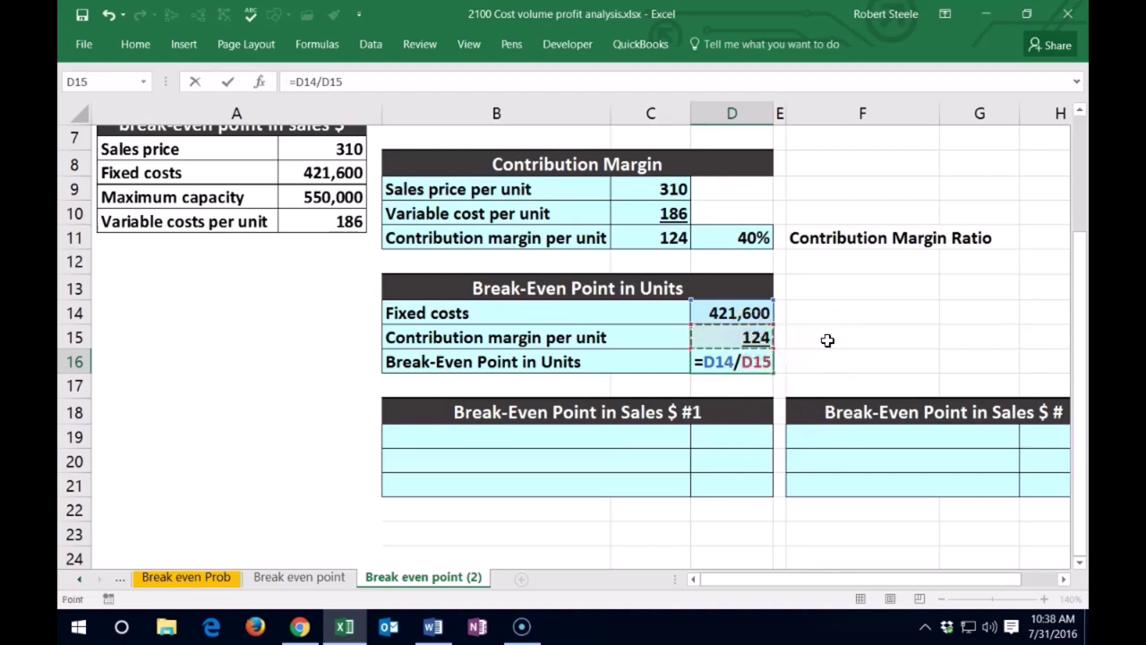
key(Return)
key(Up)
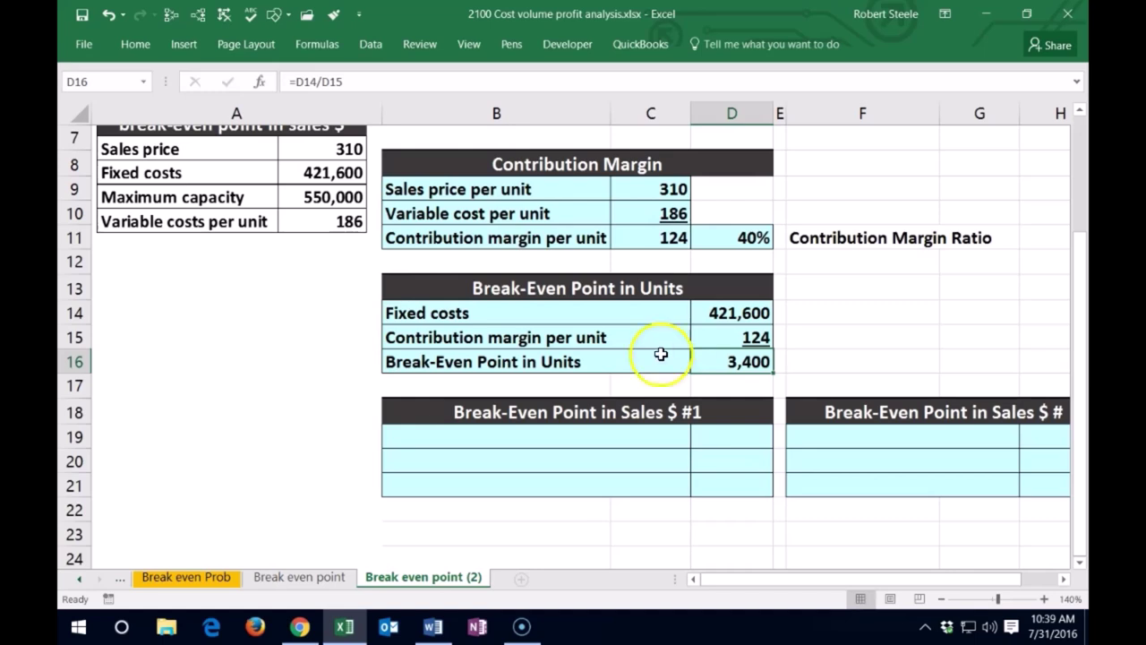
In the Break-Even Point in Sales $ #1 table, enter the label "Fixed costs" in B19 and 421600 in D19
click(550, 436)
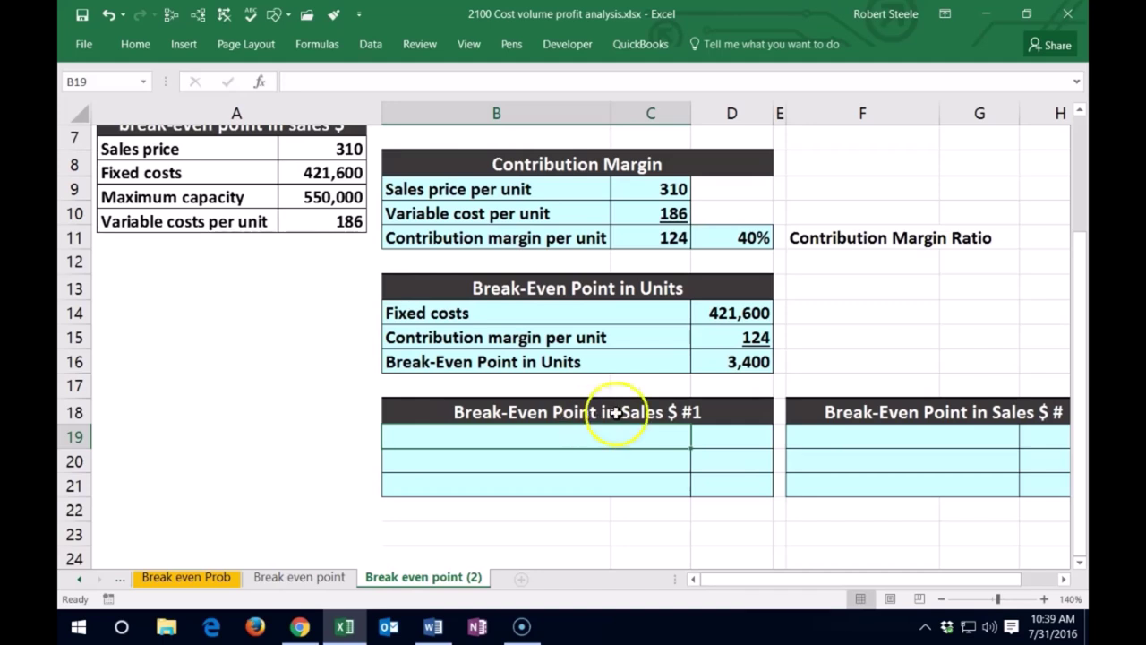
click(739, 362)
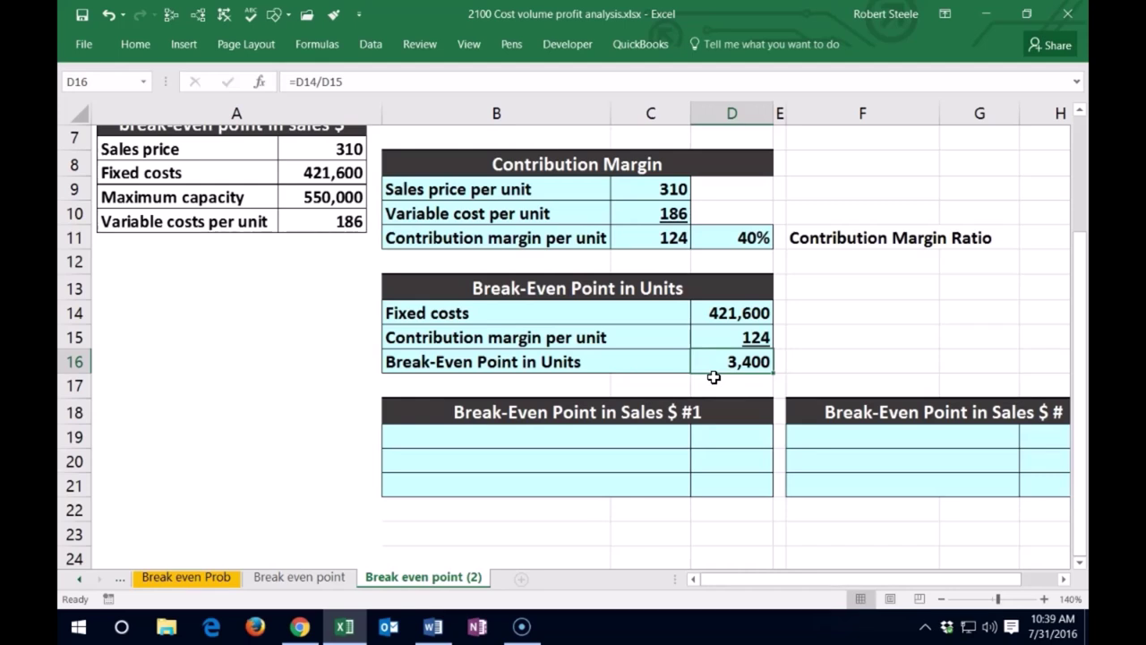
click(507, 433)
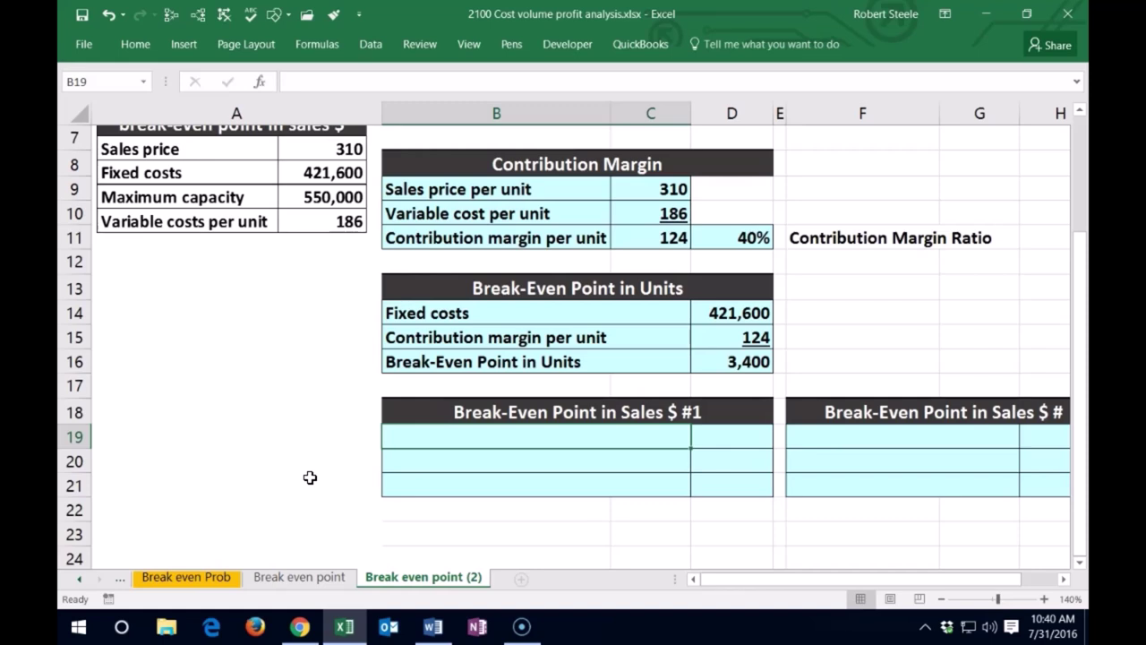
text(Ffix)
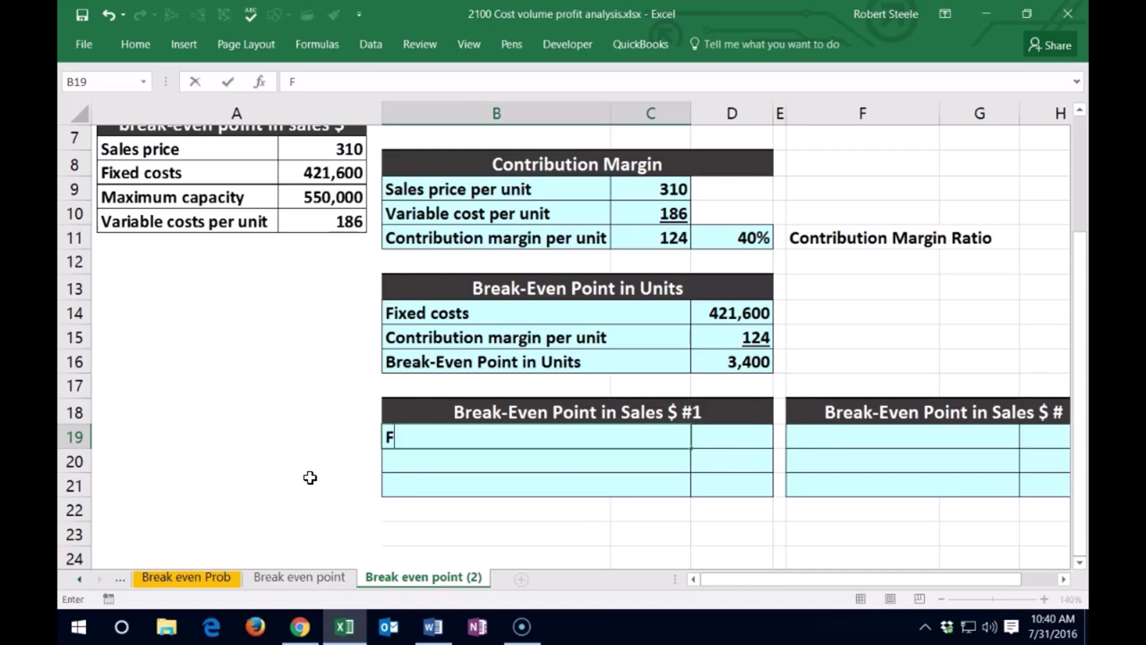
key(BackSpace)
key(BackSpace)
key(BackSpace)
text(ixed costs)
key(Tab)
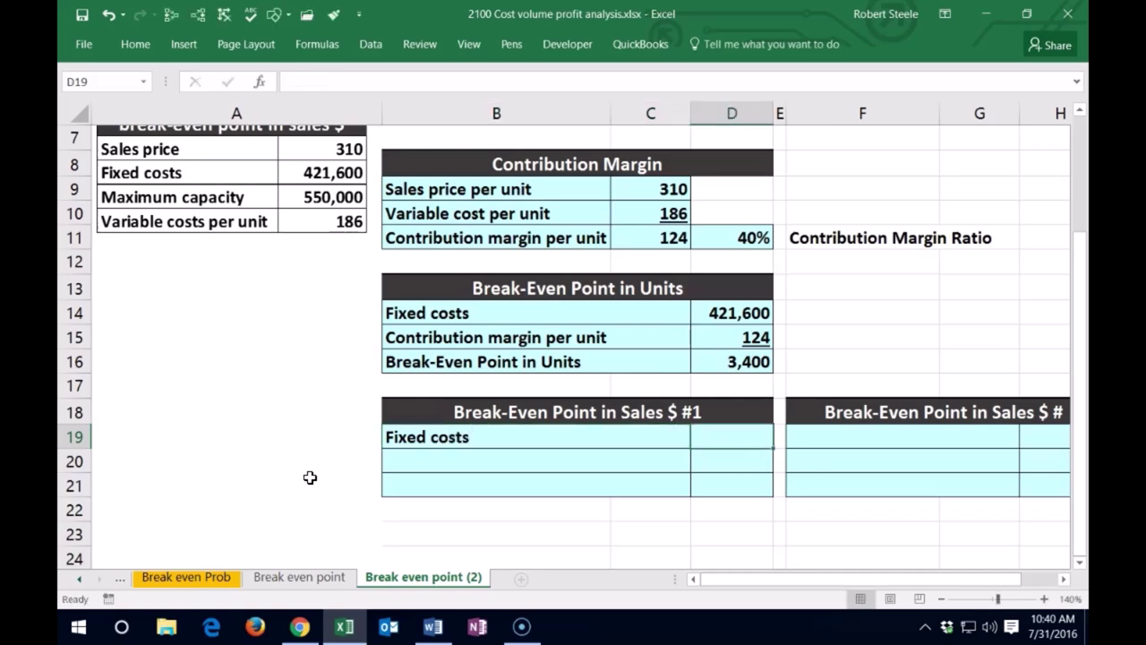
text(421600)
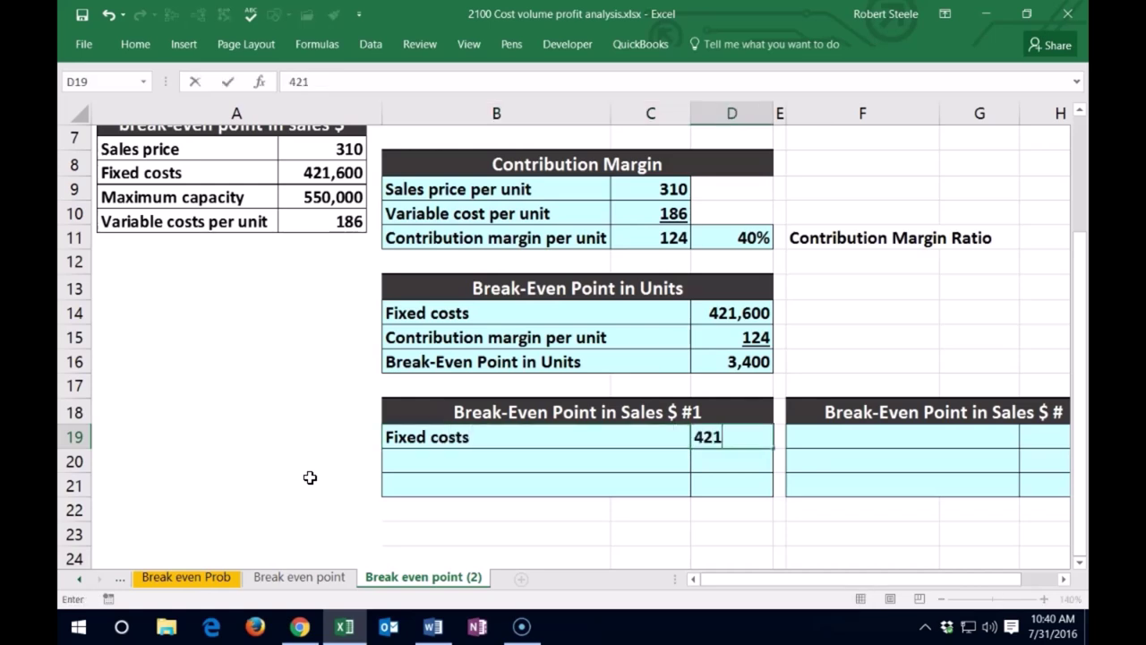
key(Return)
Enter the label "Contribution margin ration" in B20 below the fixed costs
click(356, 215)
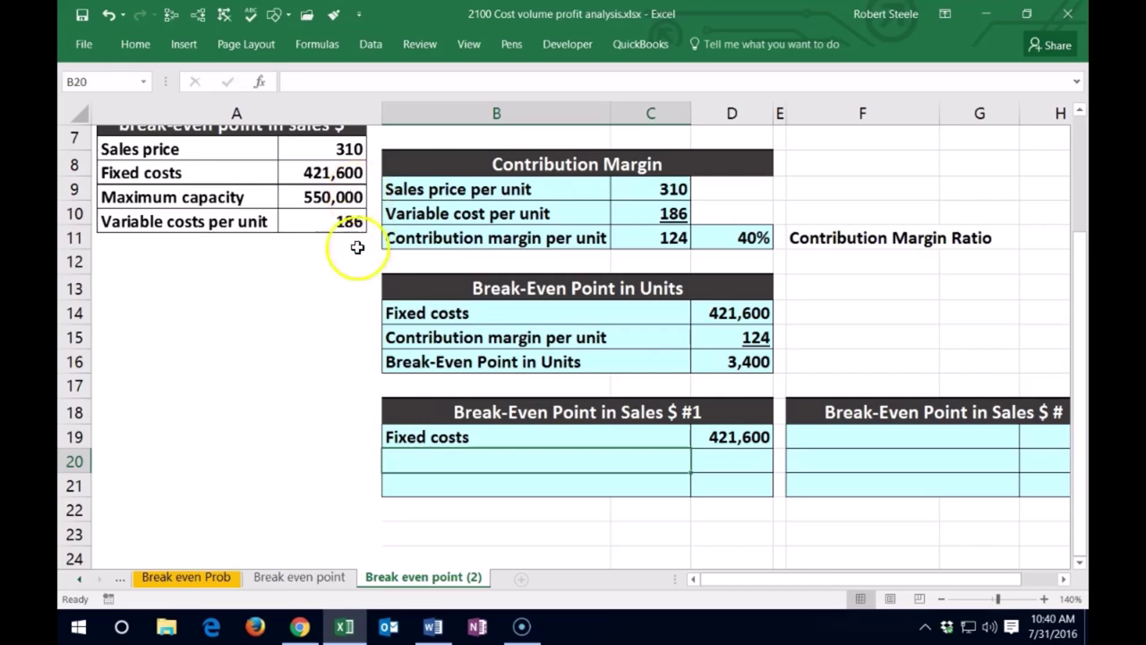
click(402, 470)
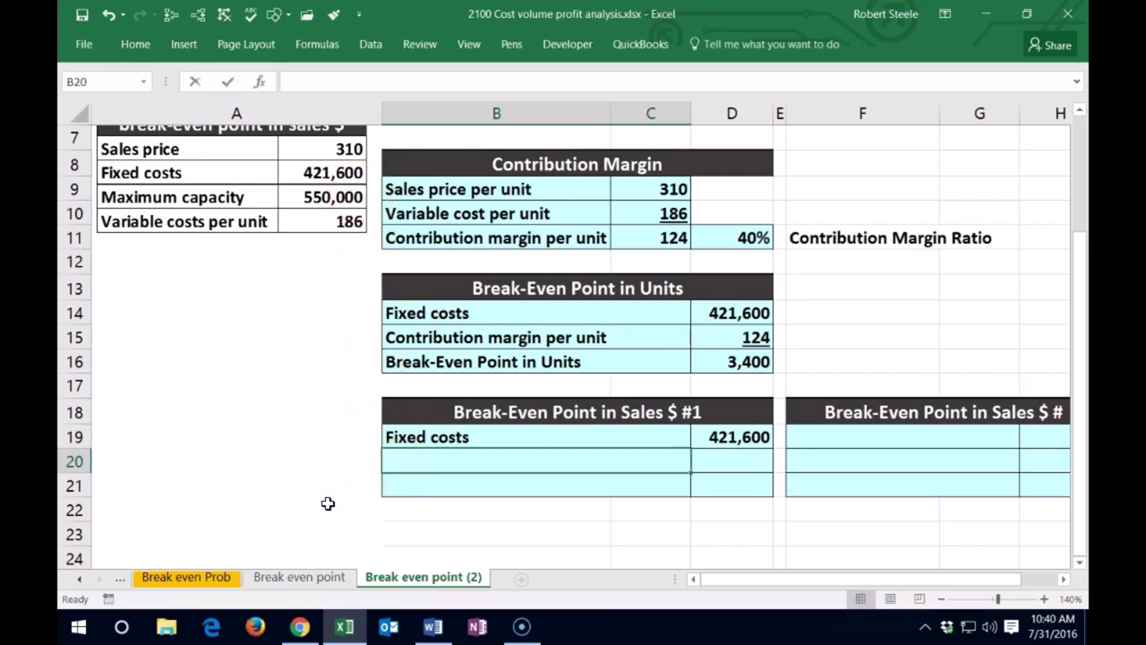
text(Contribution )
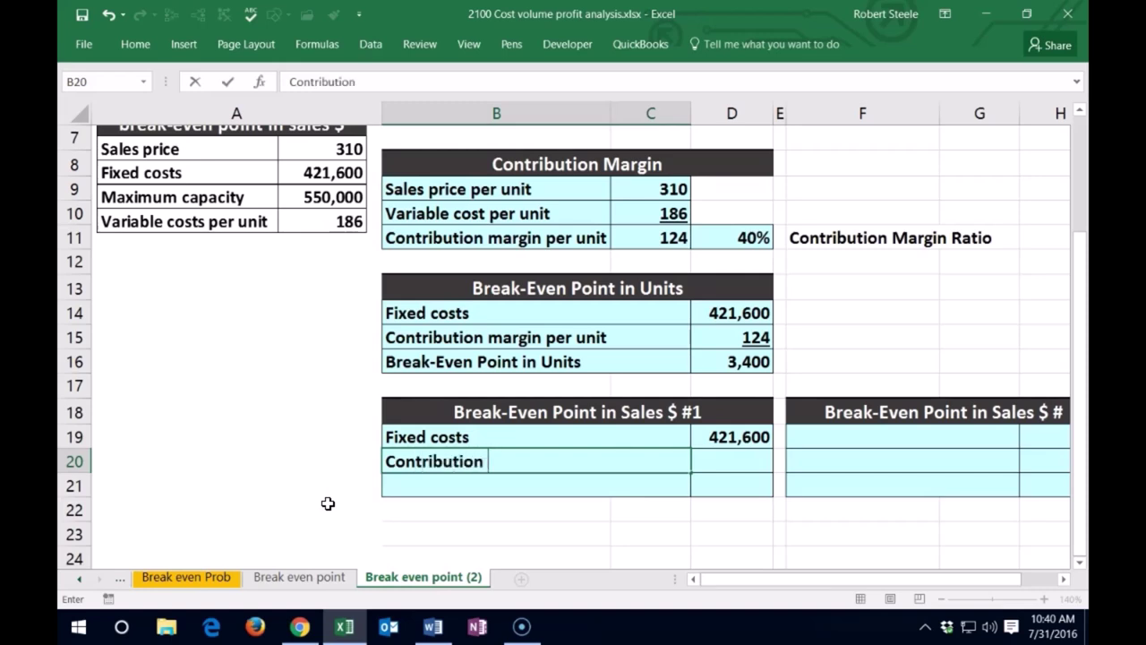
text(margin ration)
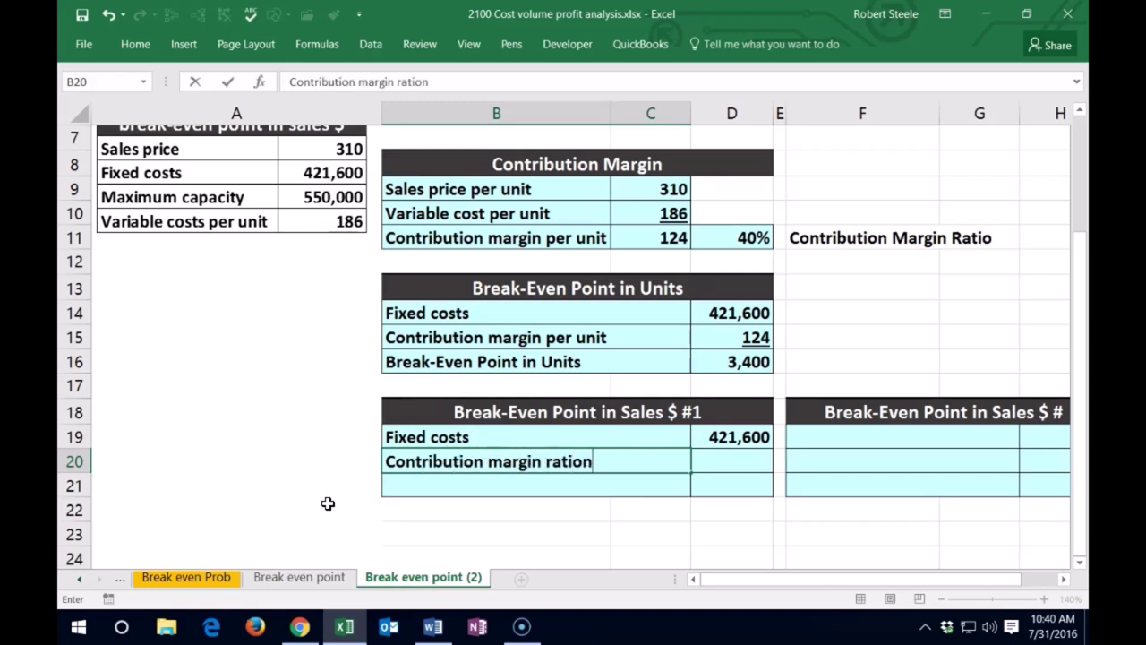
key(Tab)
Bring the contribution margin ratio into D20 with the formula =D11
text(=)
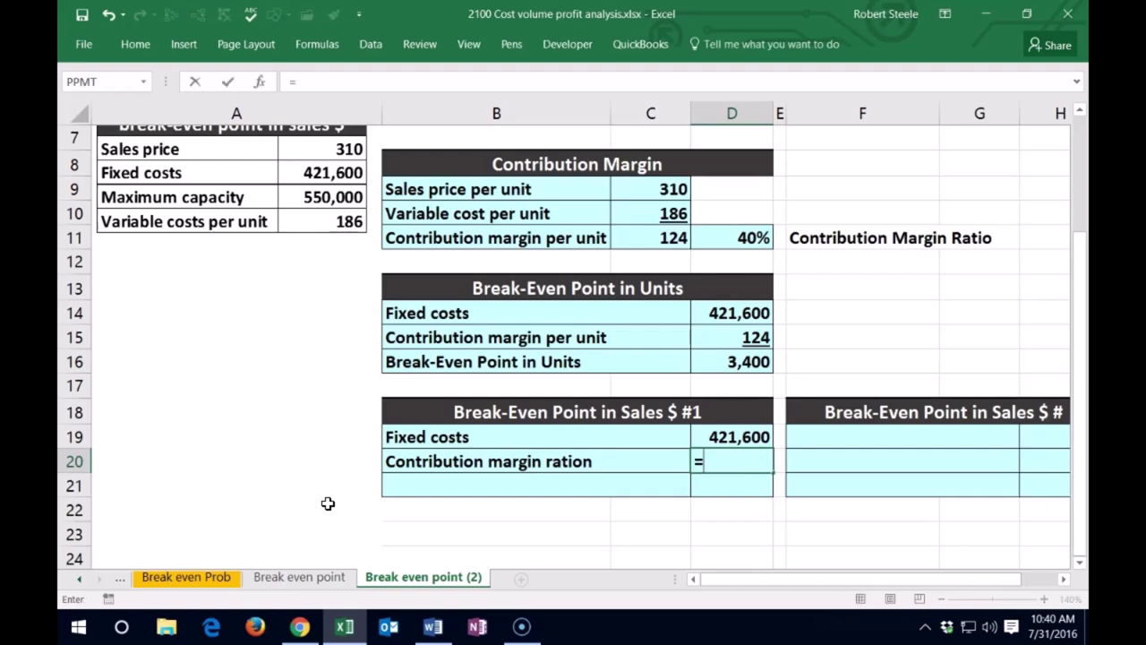
scroll(335, 504, up, 2)
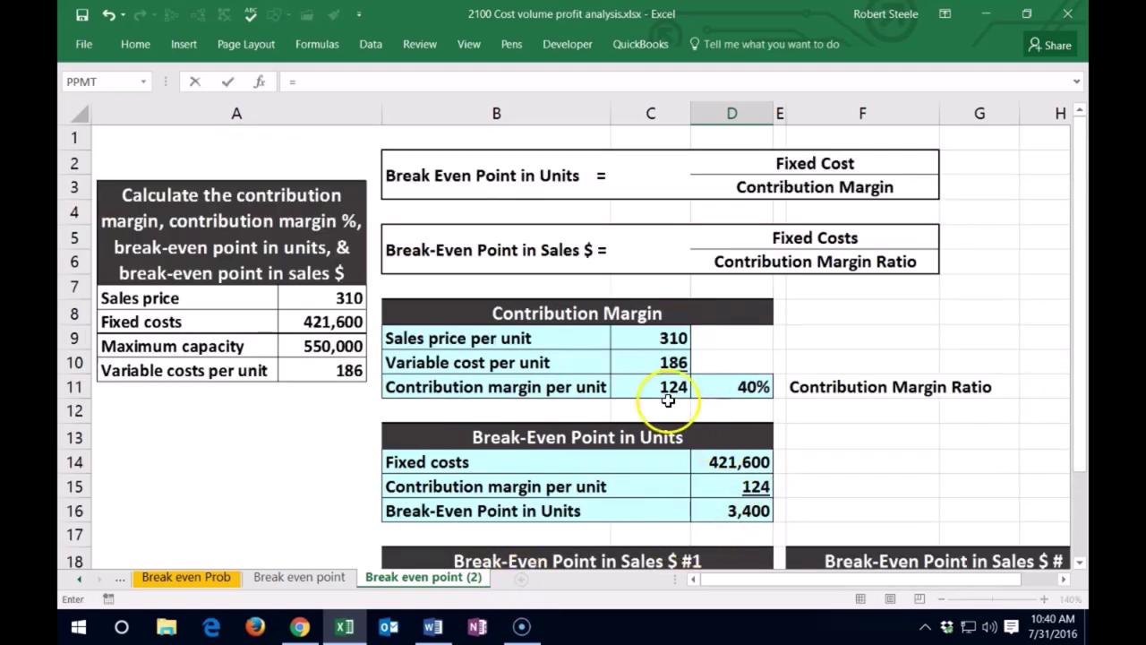
click(723, 391)
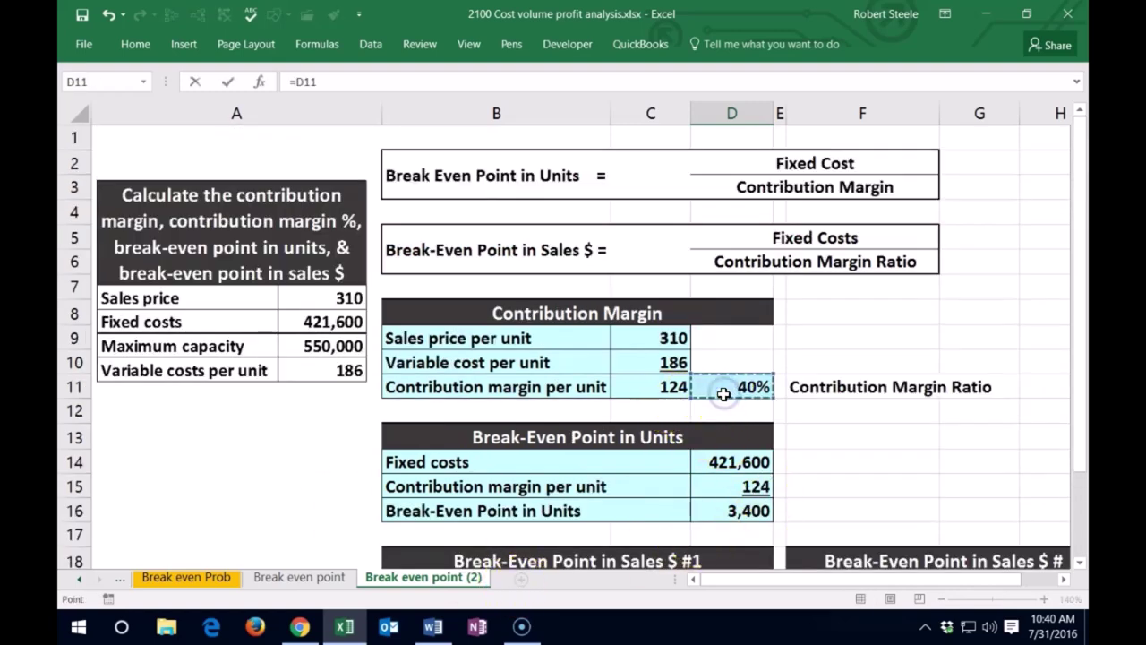
key(Return)
Format the contribution margin ratio in D20 as a percentage and underline it
key(Up)
key(Left)
key(Right)
scroll(723, 394, down, 1)
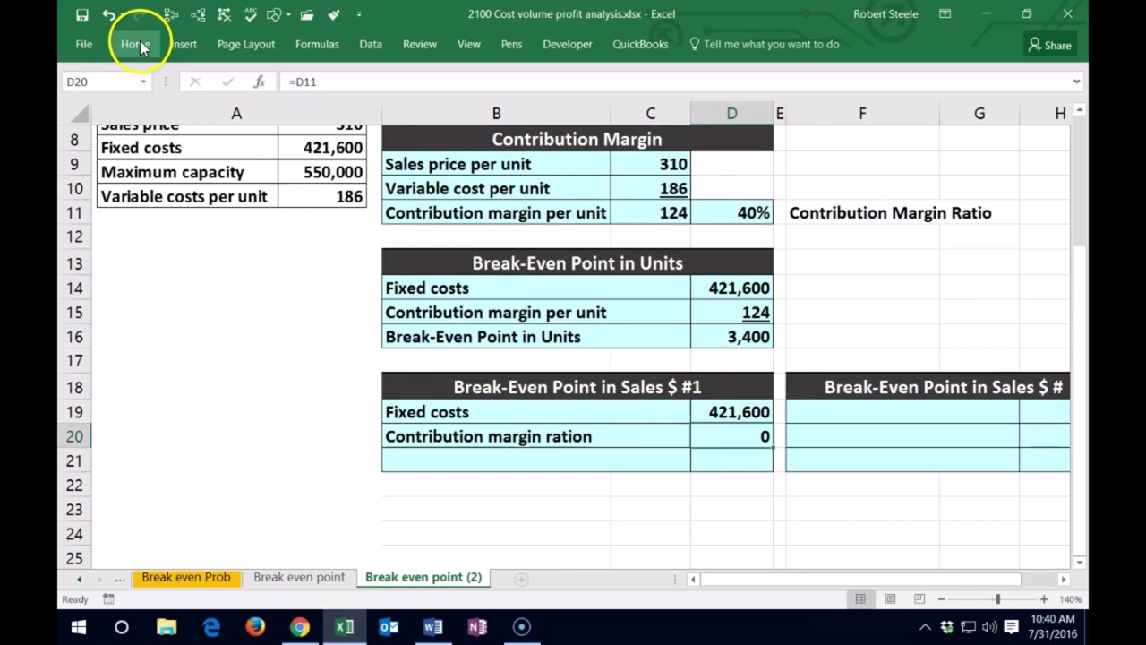
click(139, 42)
click(603, 104)
click(603, 104)
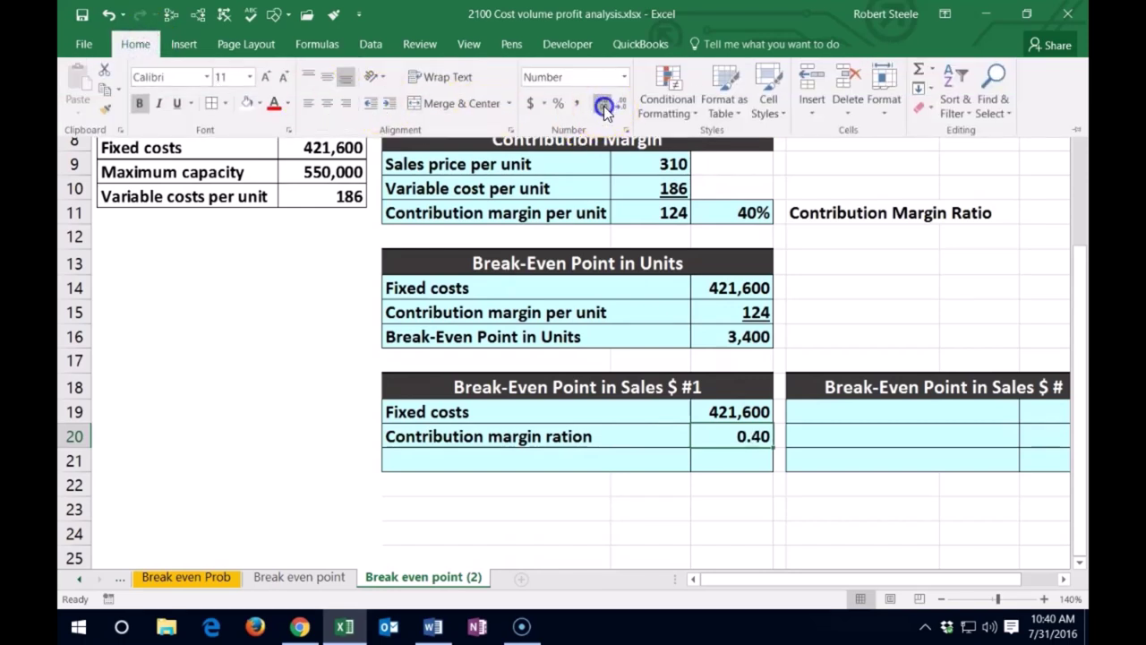
click(558, 104)
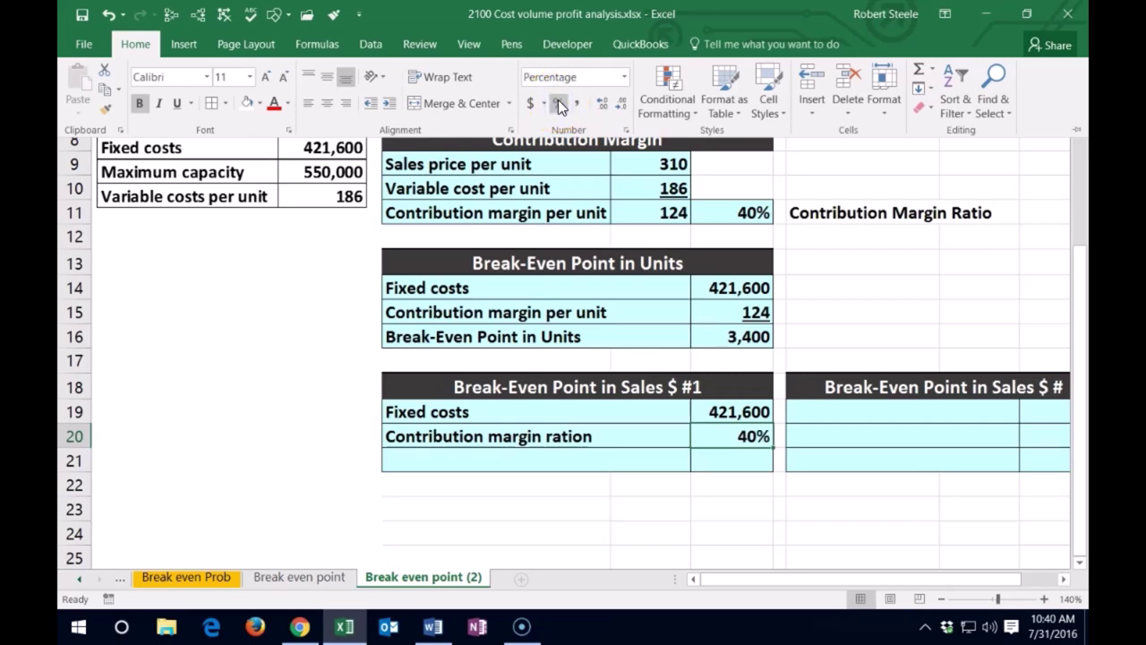
click(178, 104)
Label B21 by linking the cell to the "Break-Even Point in Sales $ #1" heading in row 18
click(417, 461)
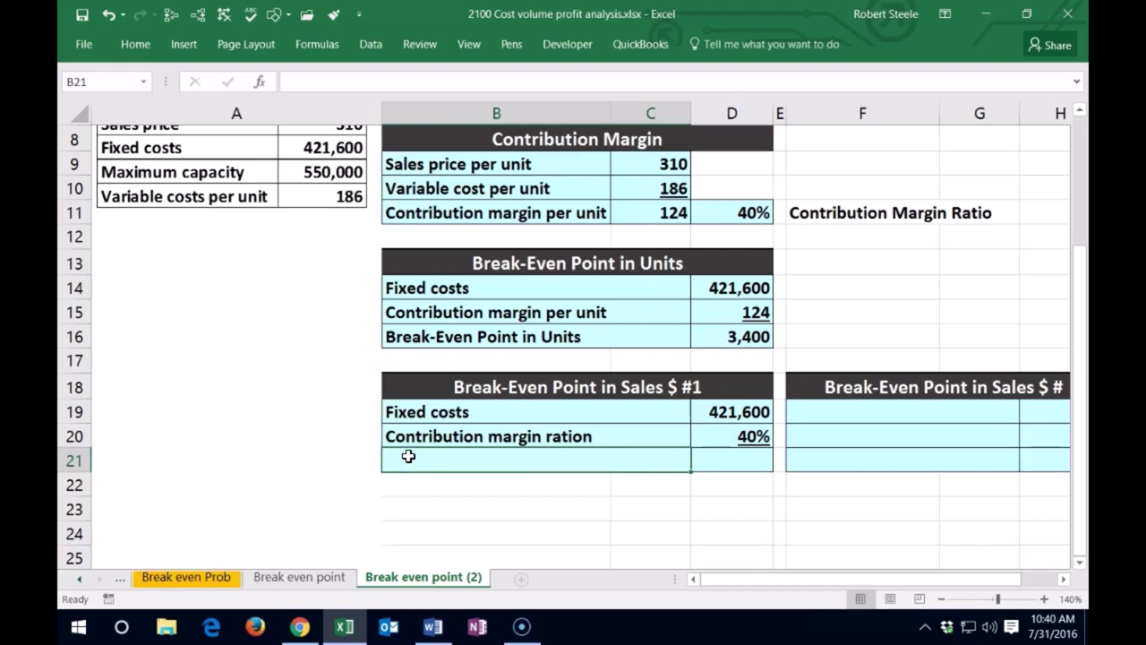
click(417, 452)
text(+)
key(Up)
key(Up)
key(Up)
key(Return)
Calculate the break-even point in sales dollars in D21 with the formula =D19/D20
key(Up)
key(Right)
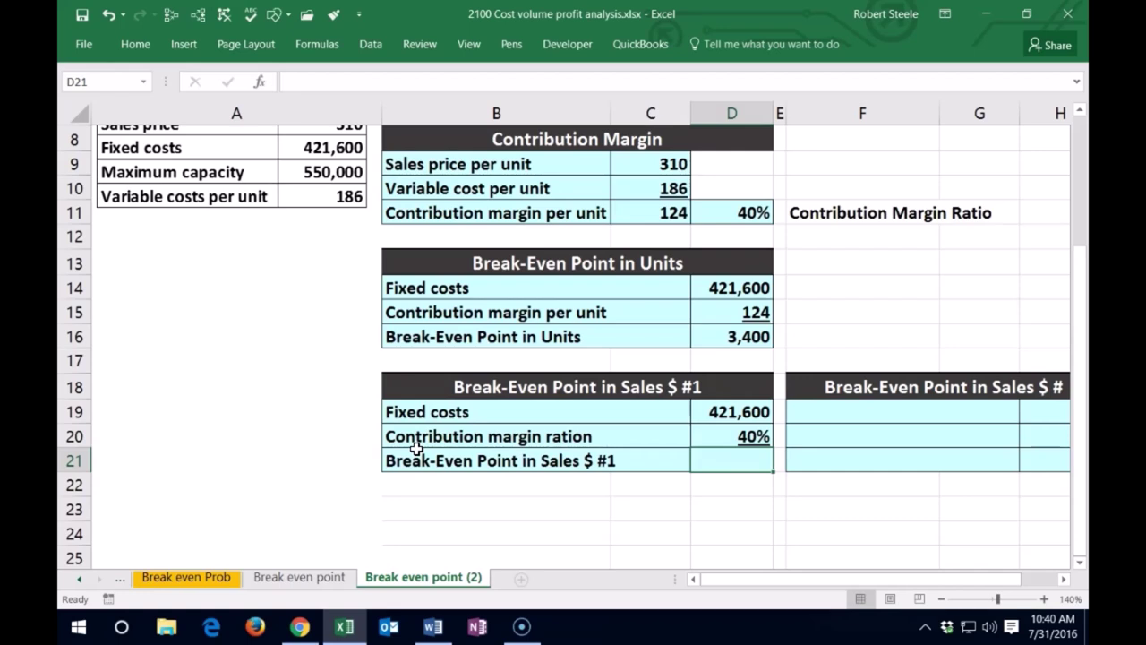
text(=)
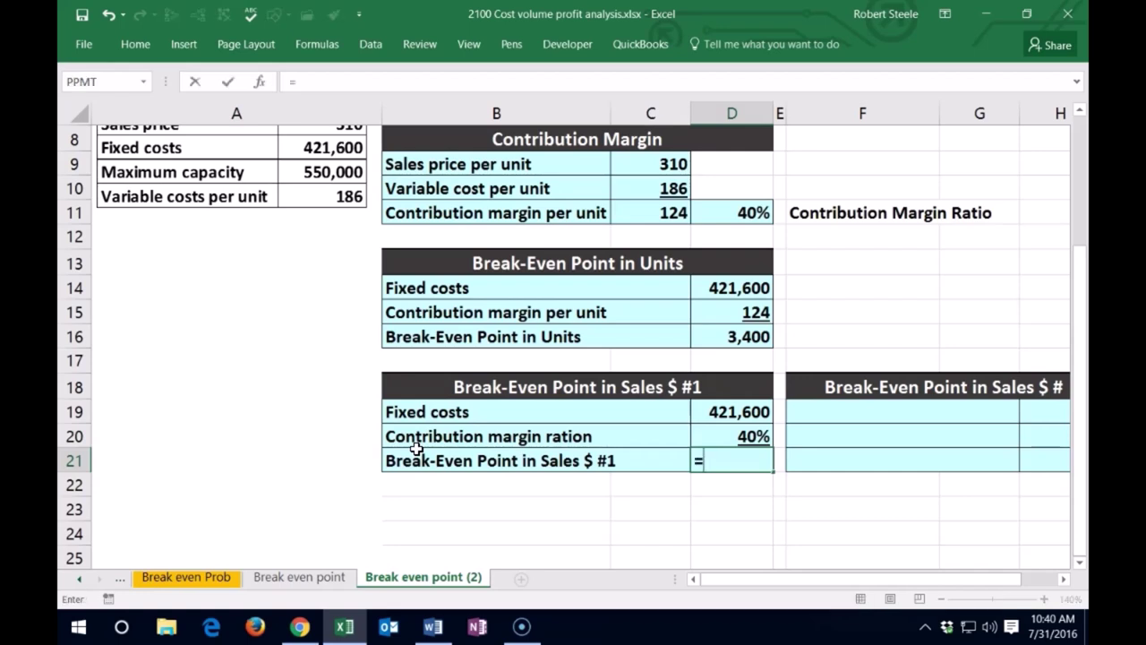
click(718, 412)
text(/)
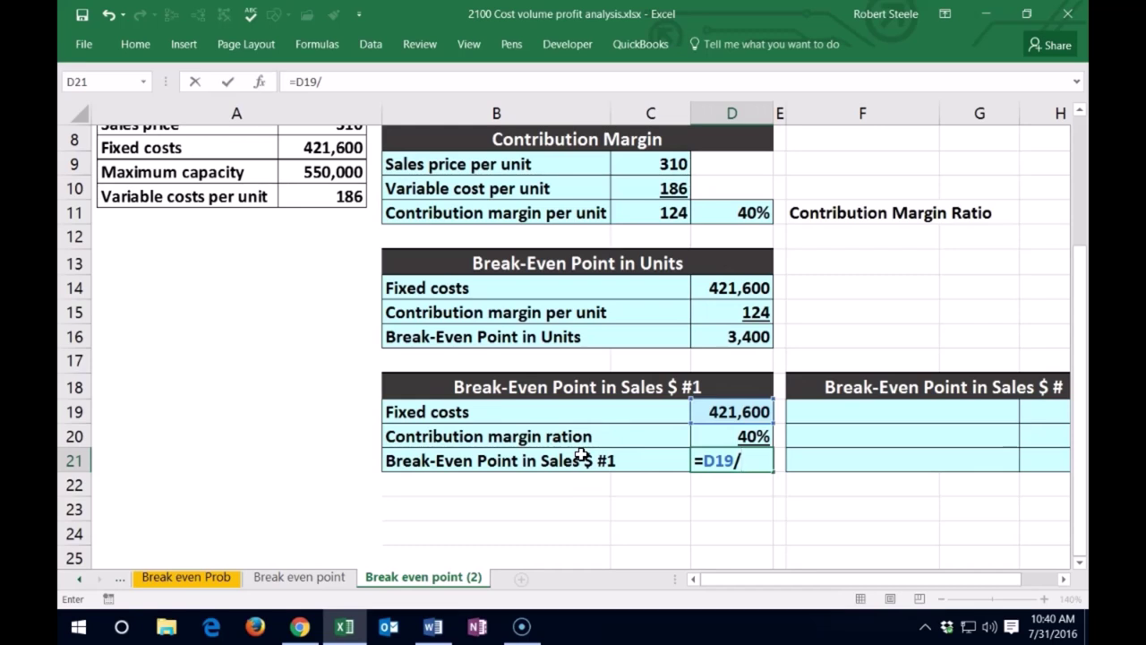
click(719, 436)
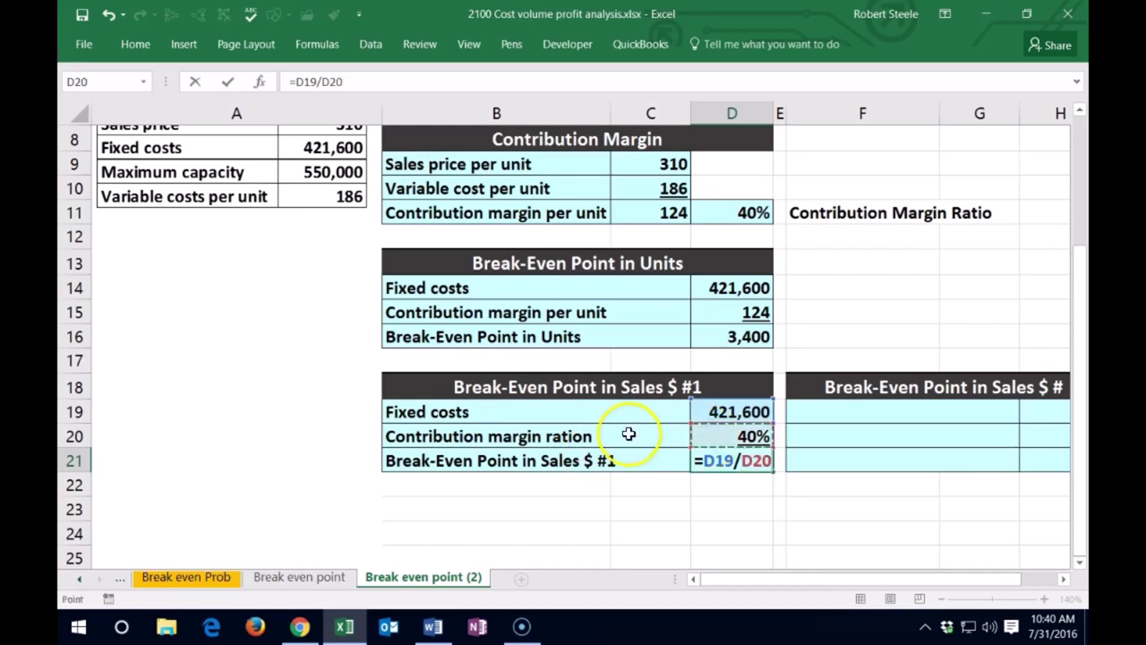
key(Return)
key(Up)
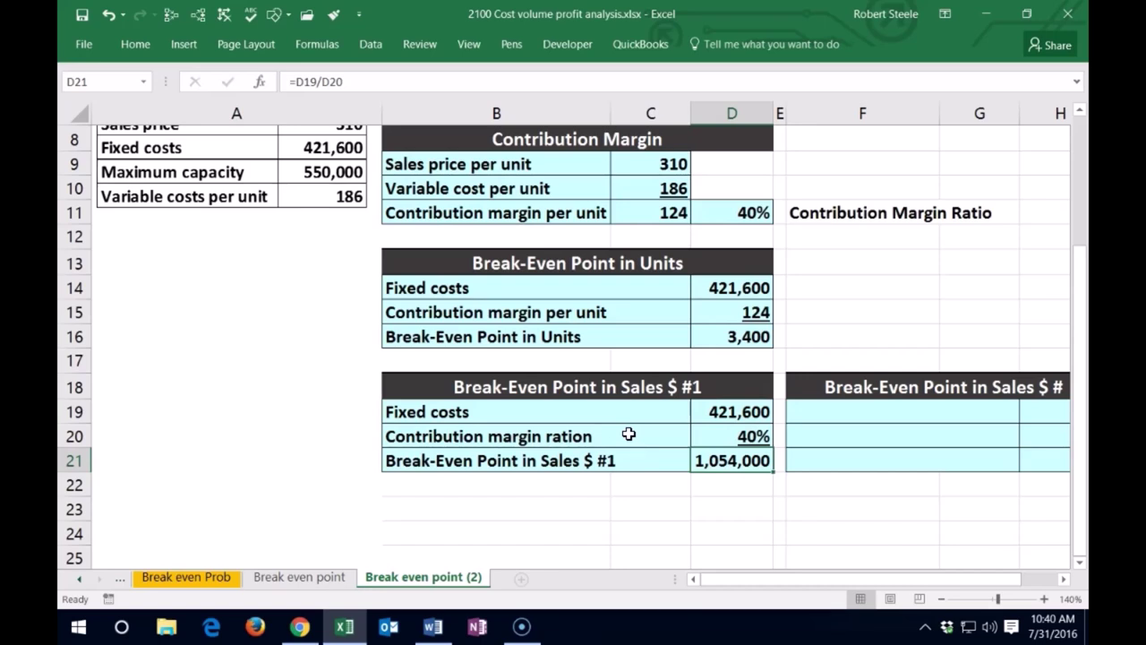
click(722, 332)
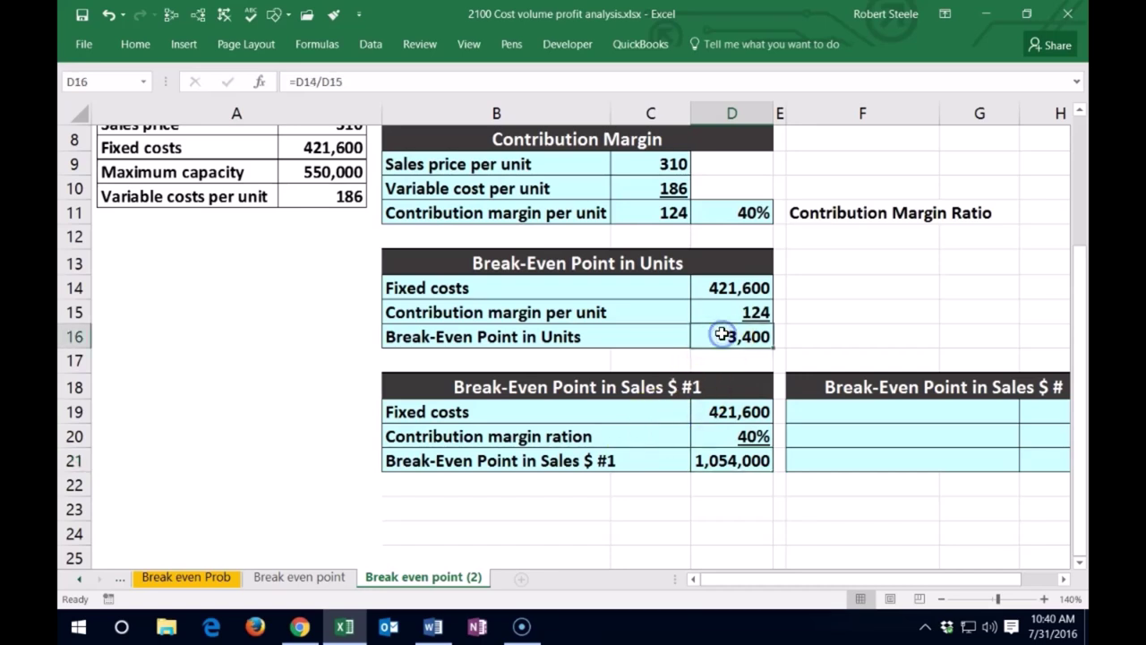
click(703, 460)
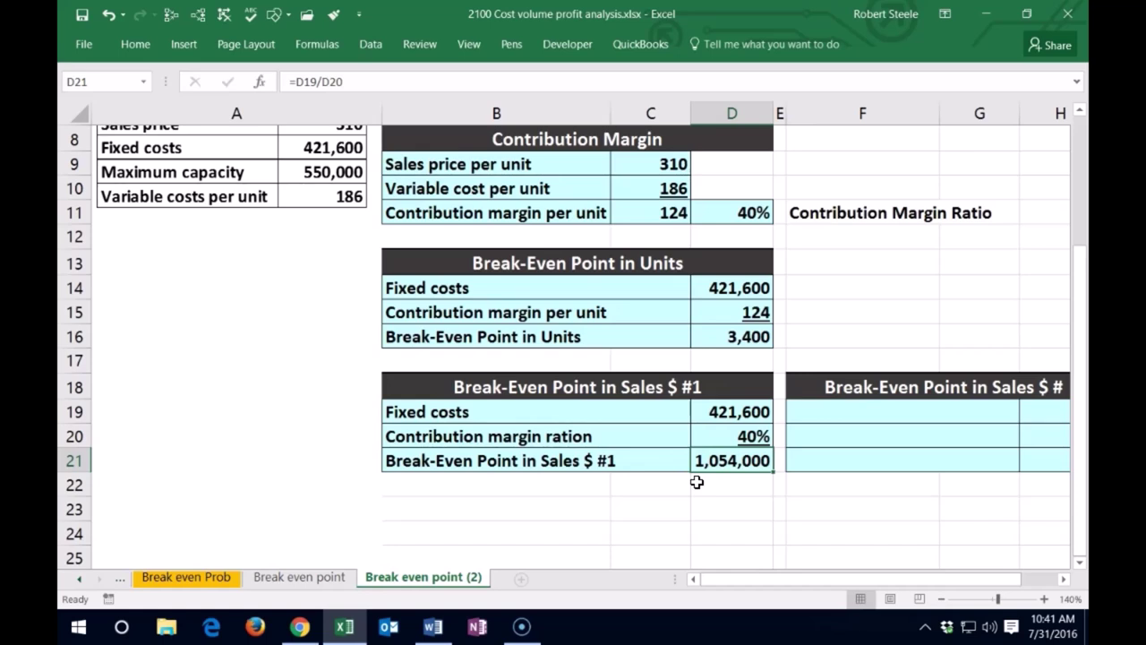
Label F19 in the second break-even sales table by linking it to the "Break-Even Point in Units" label in B16
click(822, 416)
key(Right)
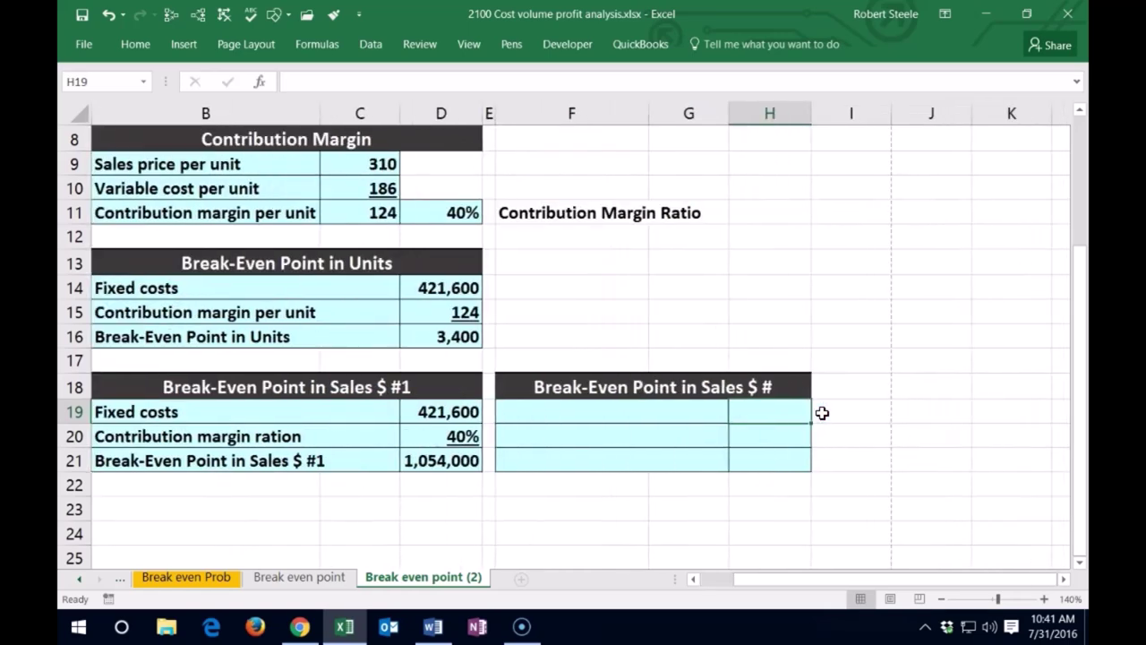
key(Left)
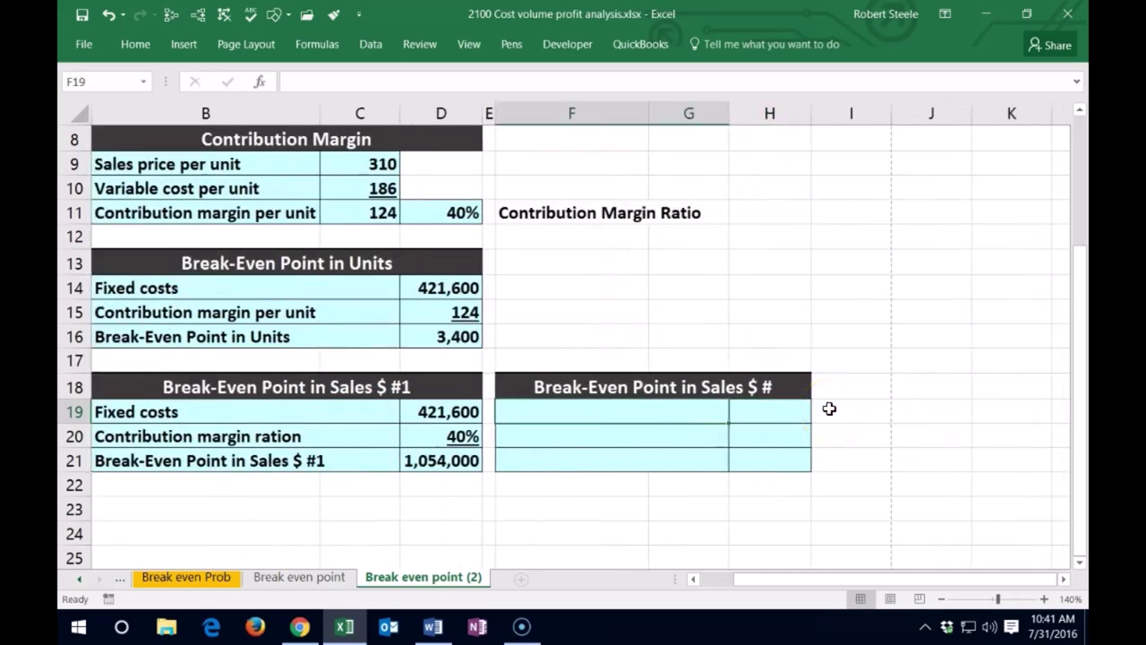
text(+)
key(Left)
key(Left)
key(Up)
key(Up)
key(Left)
key(Up)
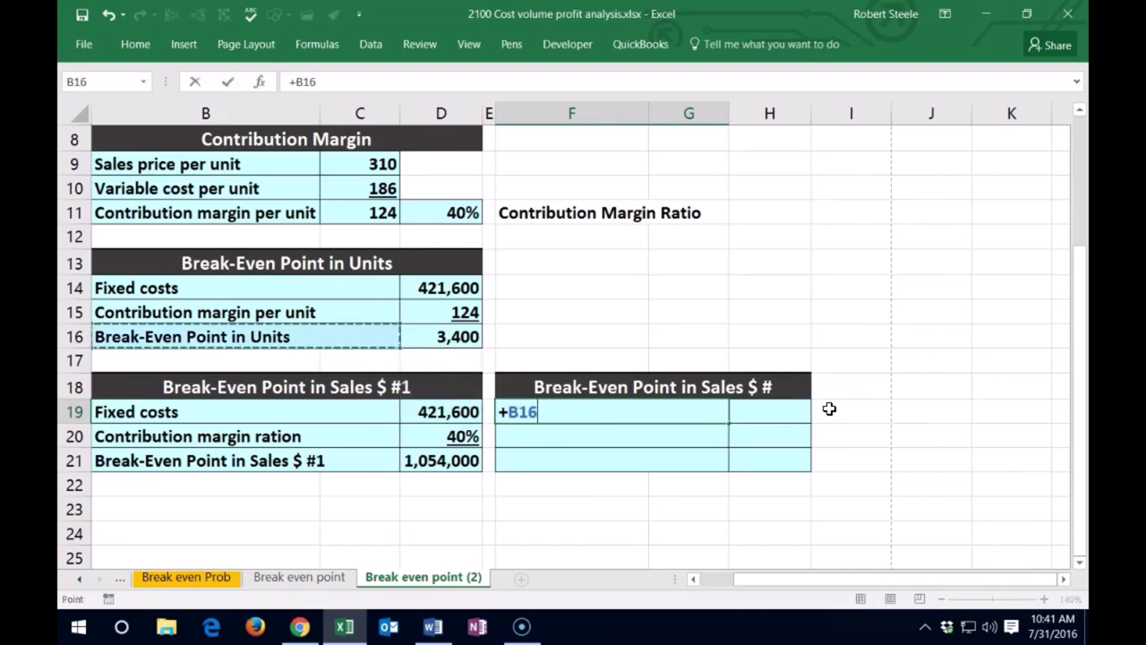
key(Return)
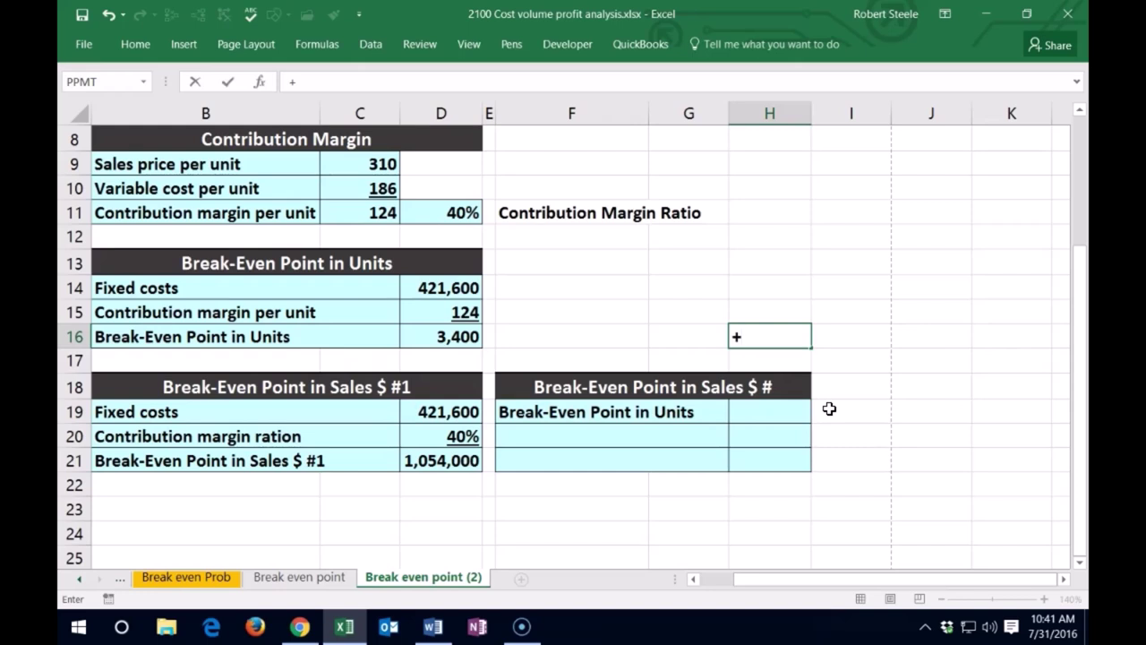
Bring the break-even point in units into H19 by linking it to D16
key(Down)
key(Left)
key(Left)
key(Down)
key(Down)
key(Right)
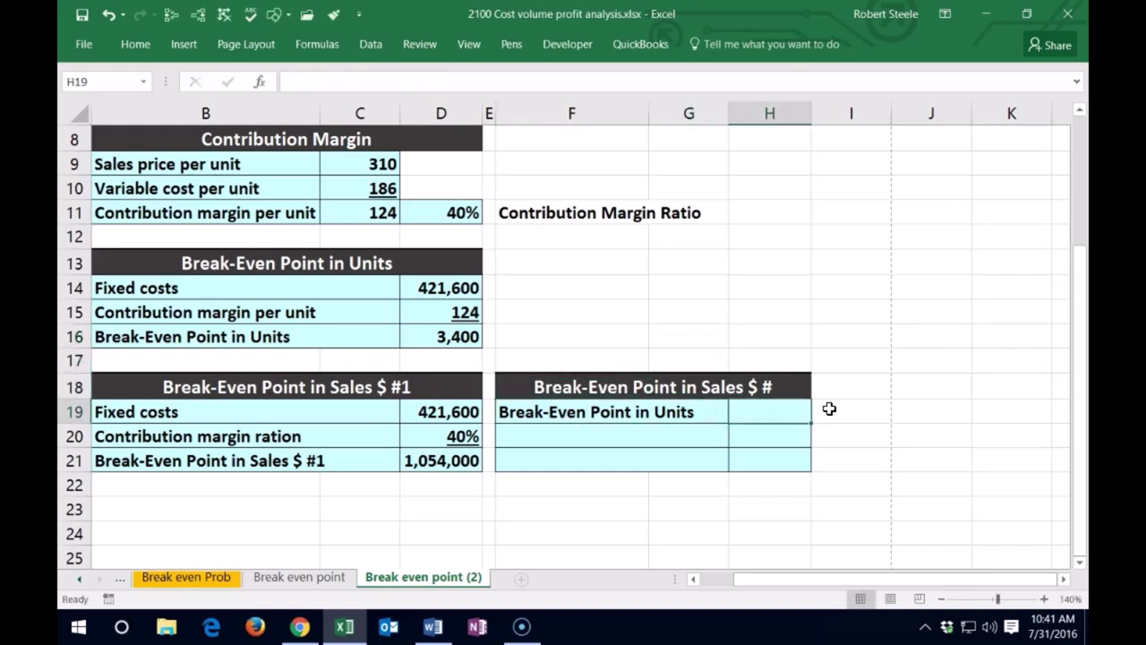
text(=)
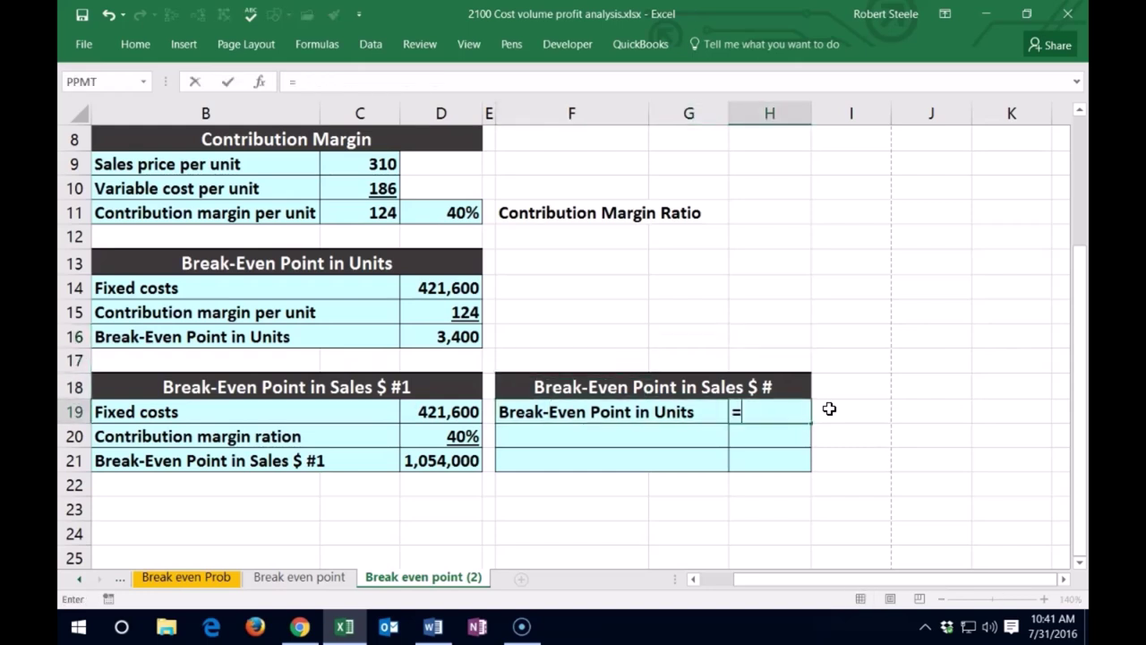
click(469, 336)
key(Return)
key(Left)
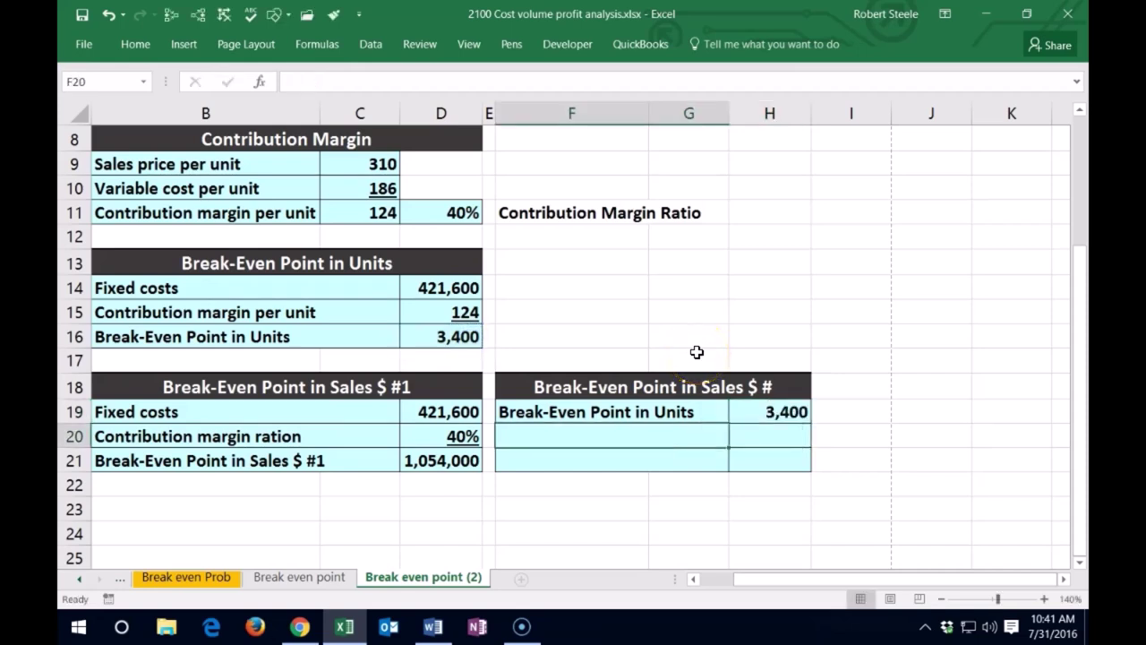
Enter the label "Sales price per unit" in F20 with an underlined value of 310 in H20
text(Sales price per unit)
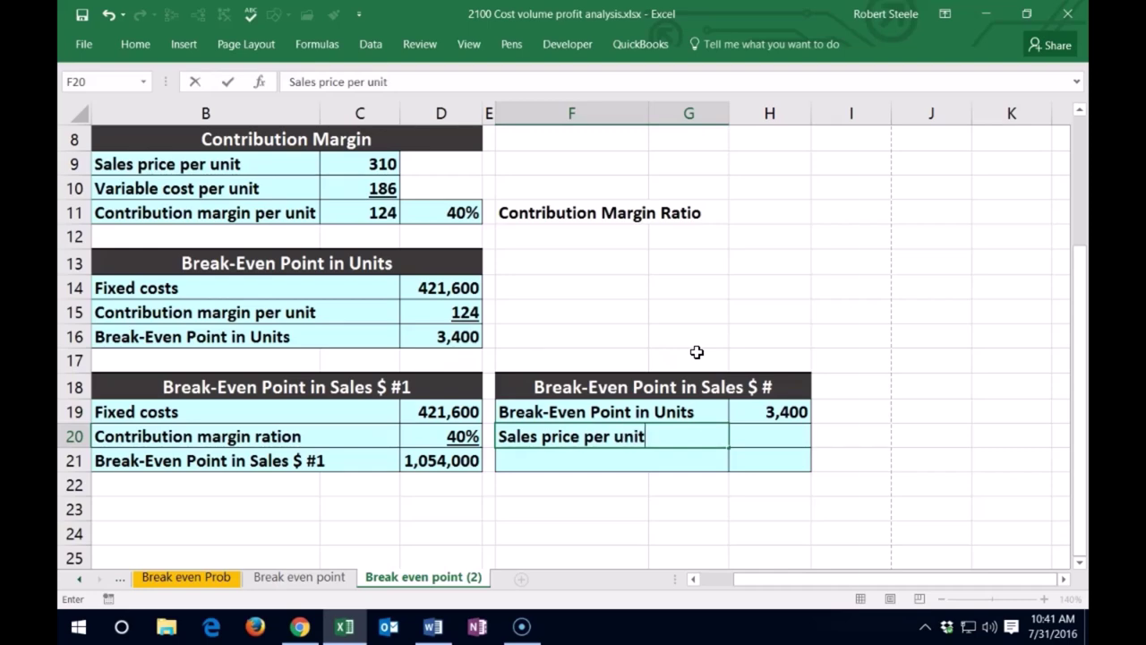
key(Tab)
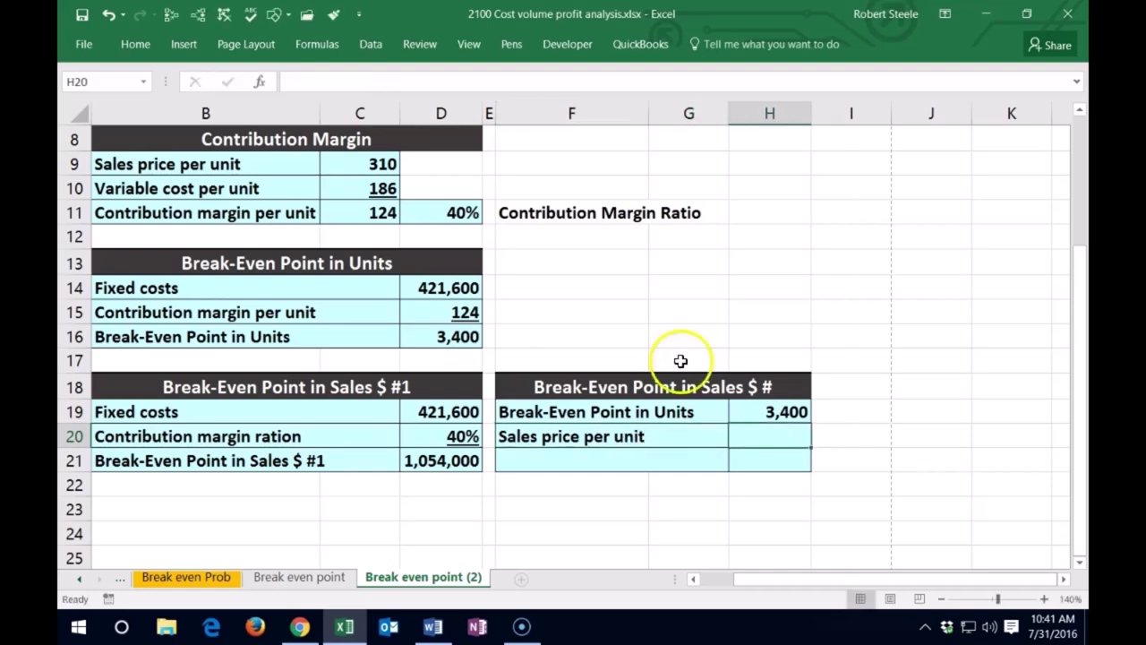
scroll(529, 438, up, 3)
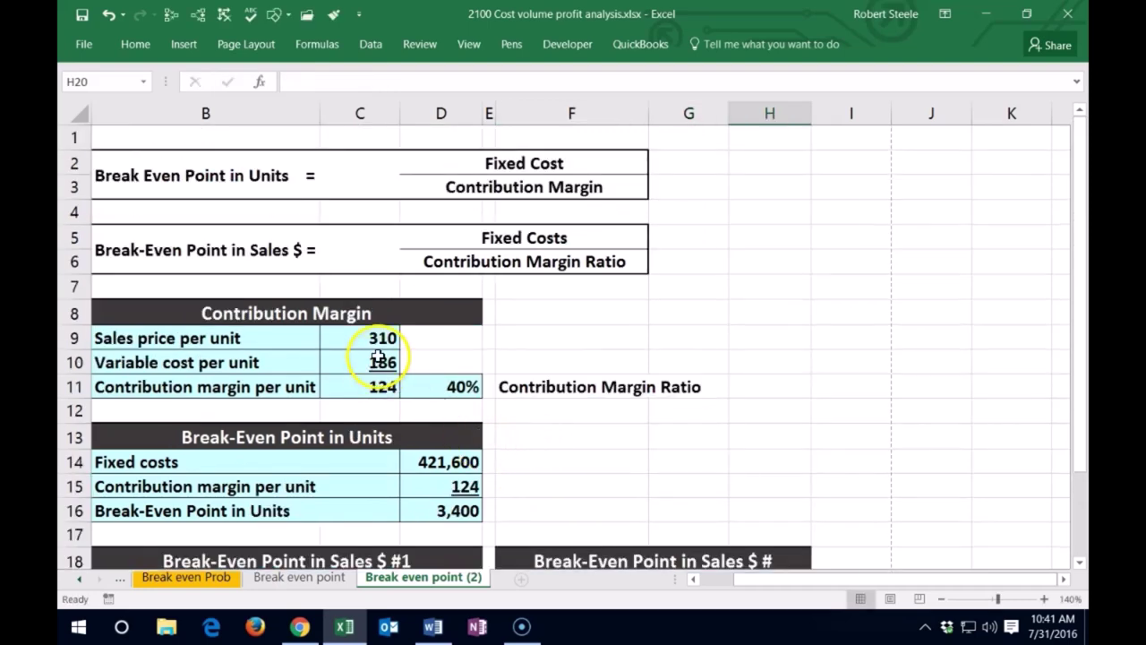
scroll(381, 356, down, 3)
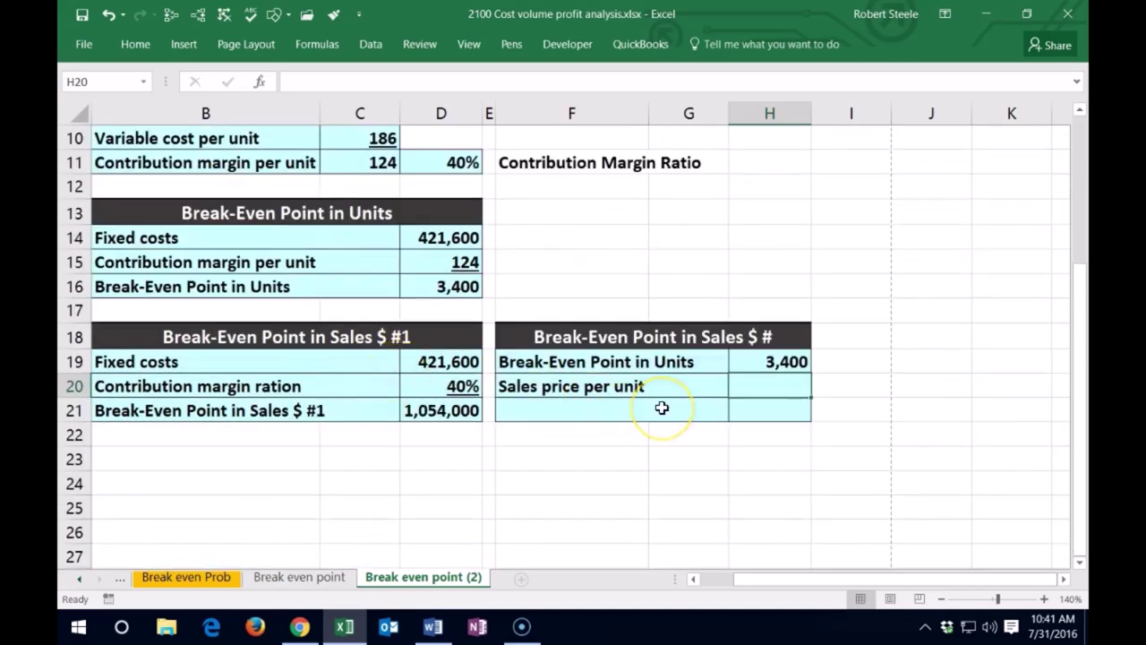
text(310)
key(Return)
key(Up)
key(Right)
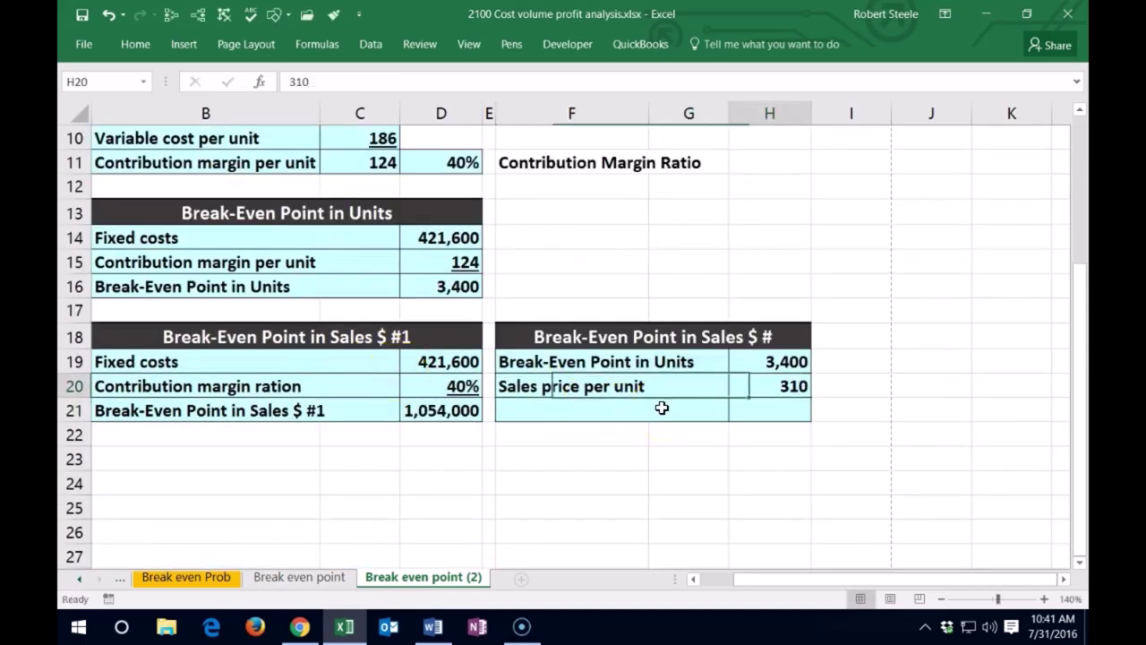
click(136, 44)
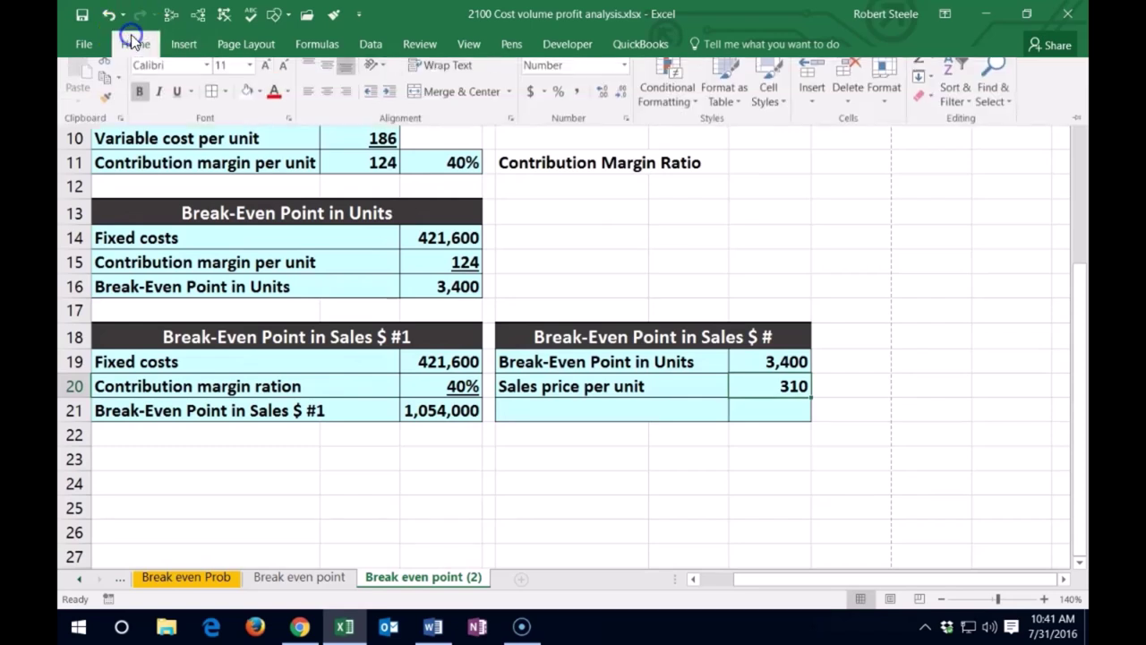
Label F21 by linking the cell to the "Break-Even Point in Sales $ #" heading of the second table
click(526, 408)
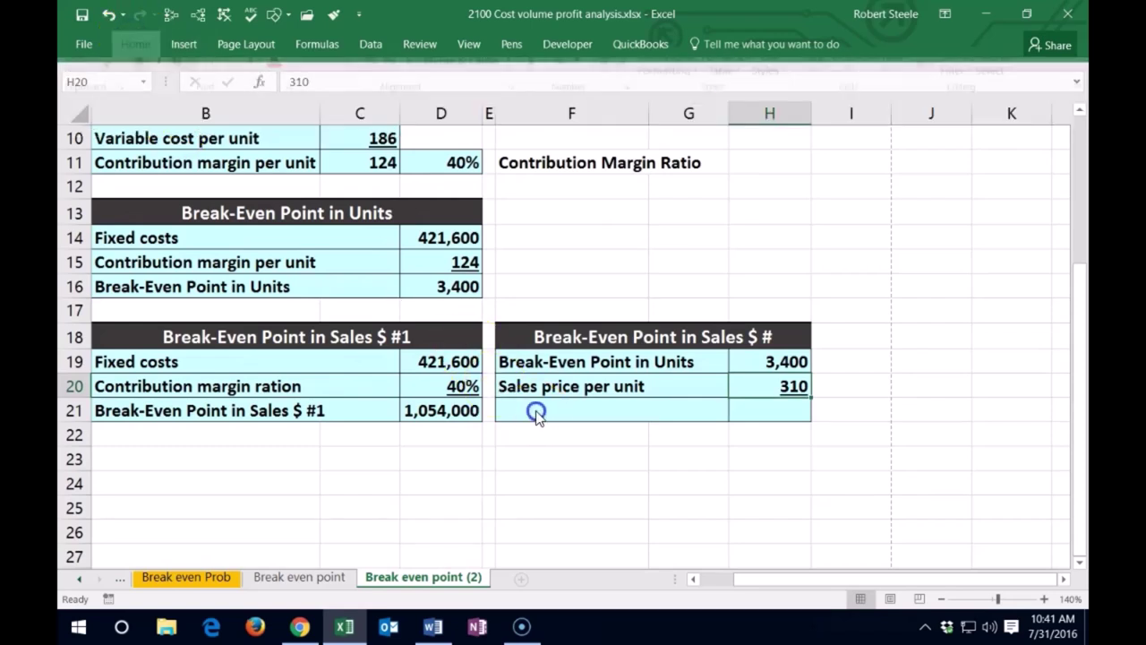
text(=)
key(Up)
key(Up)
key(Up)
key(Return)
Calculate the second table's break-even point in sales dollars in H21 with the formula =H19*H20
key(Right)
key(Right)
key(Up)
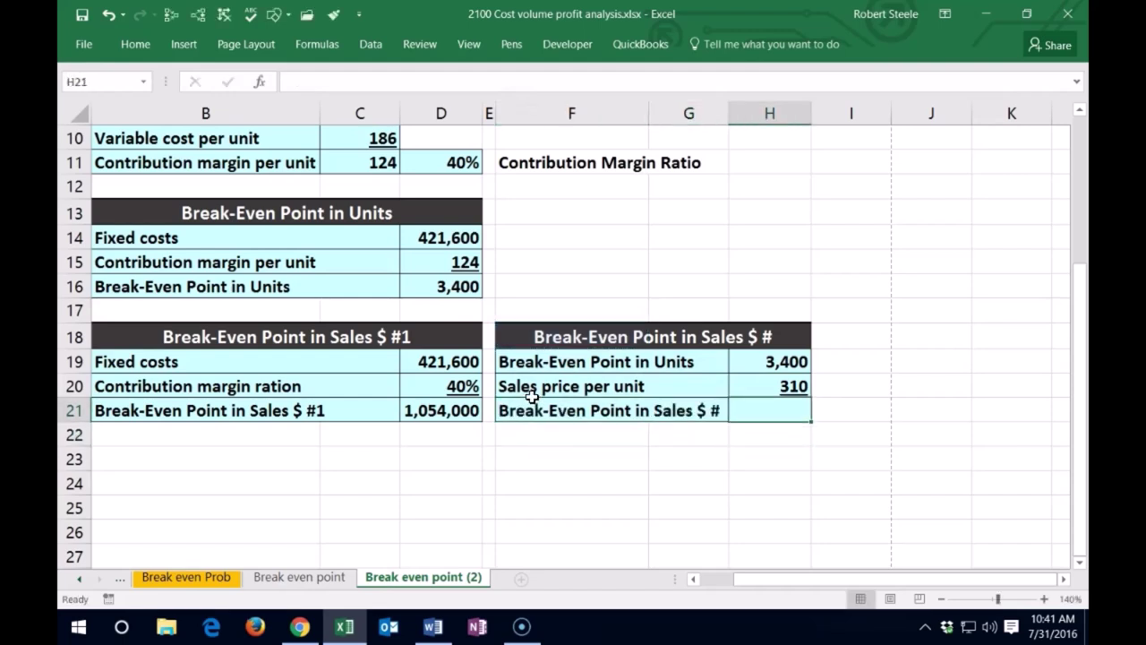
text(=)
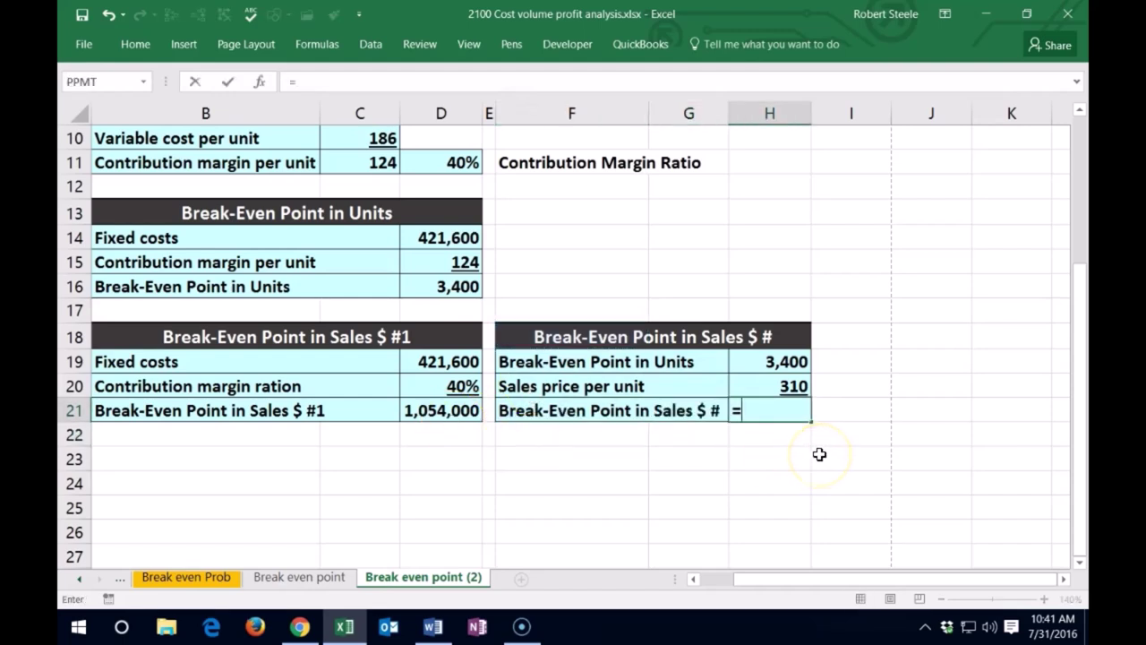
click(796, 367)
text(*)
click(763, 389)
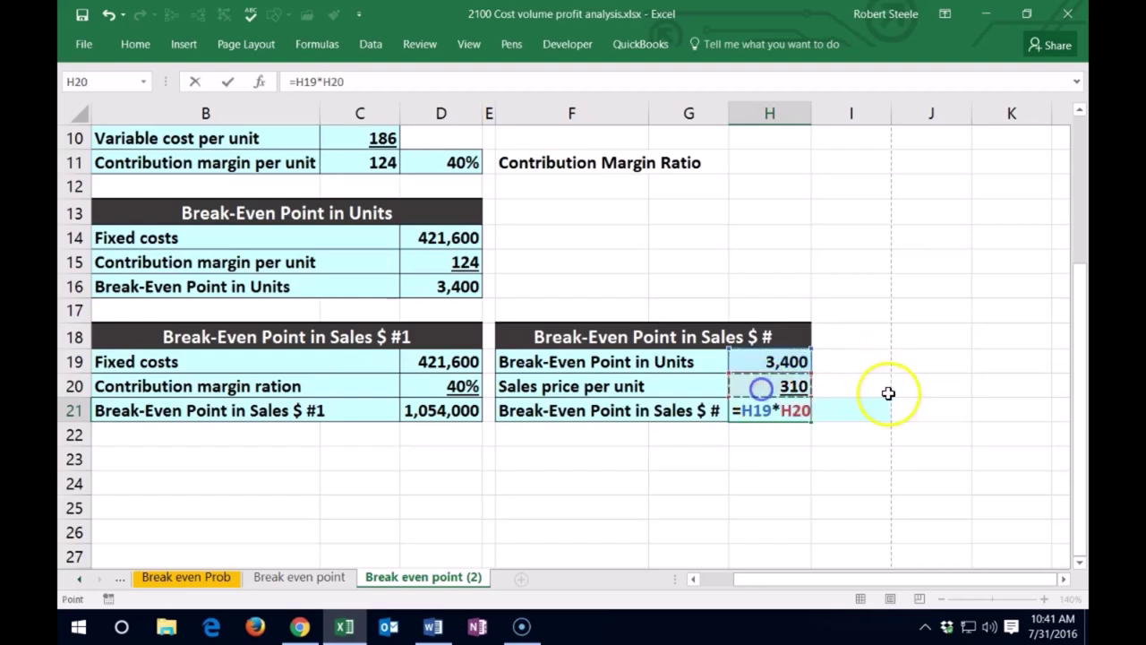
key(Return)
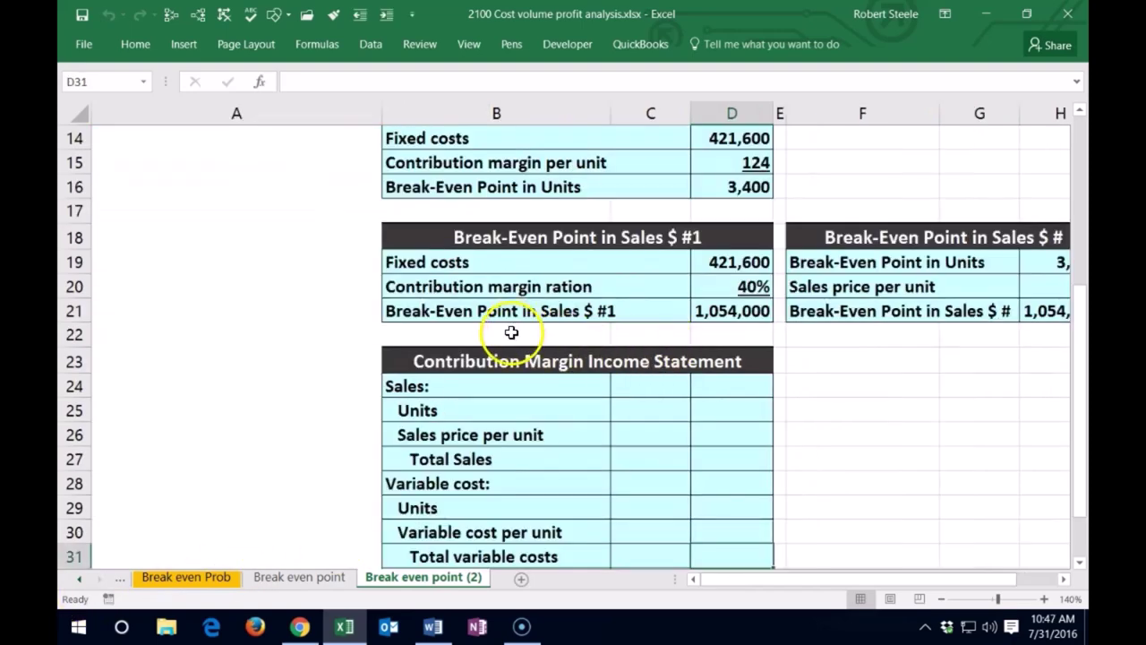
Enter 3,400 as the sales units in C25 of the Contribution Margin Income Statement
click(511, 333)
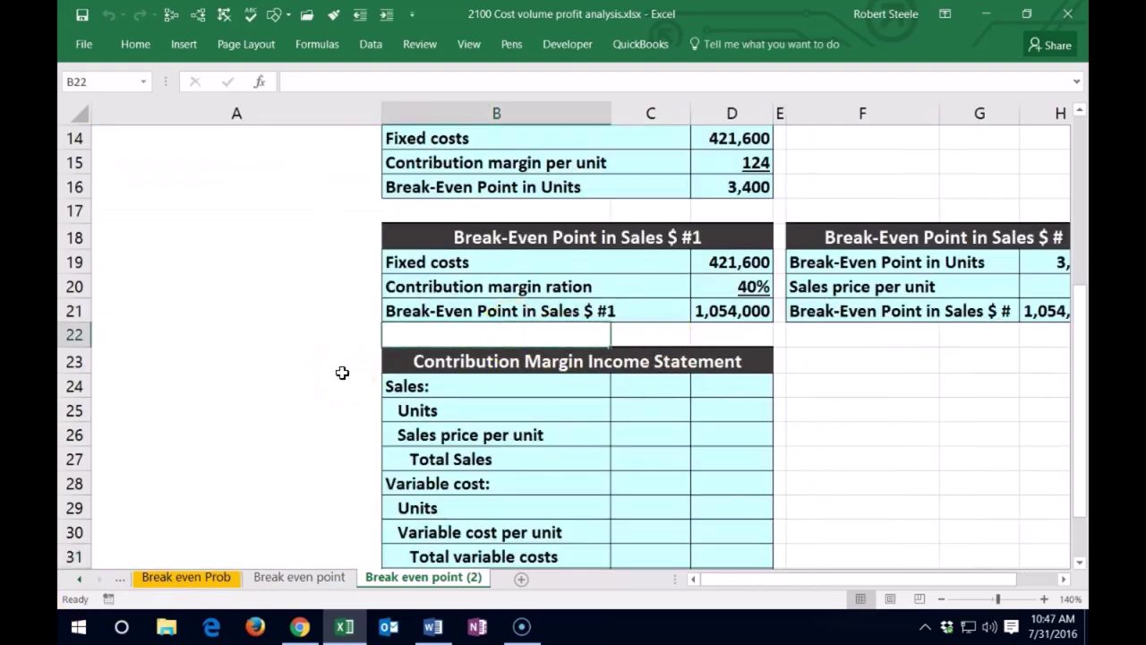
key(Down)
key(Down)
key(Down)
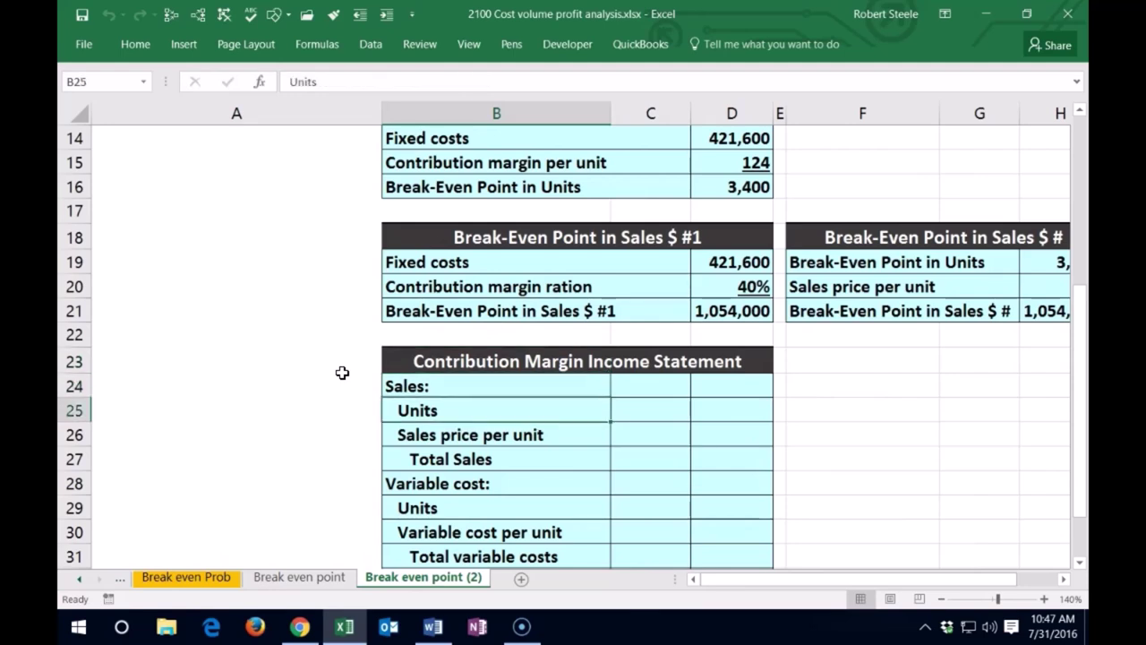
key(Right)
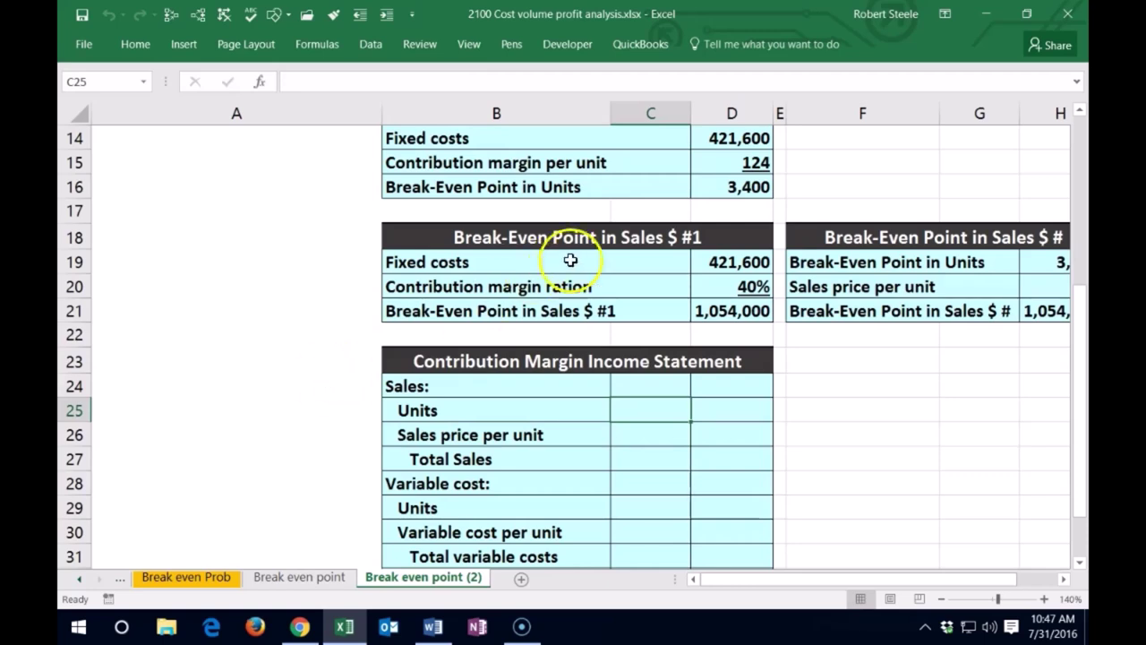
click(727, 185)
click(660, 407)
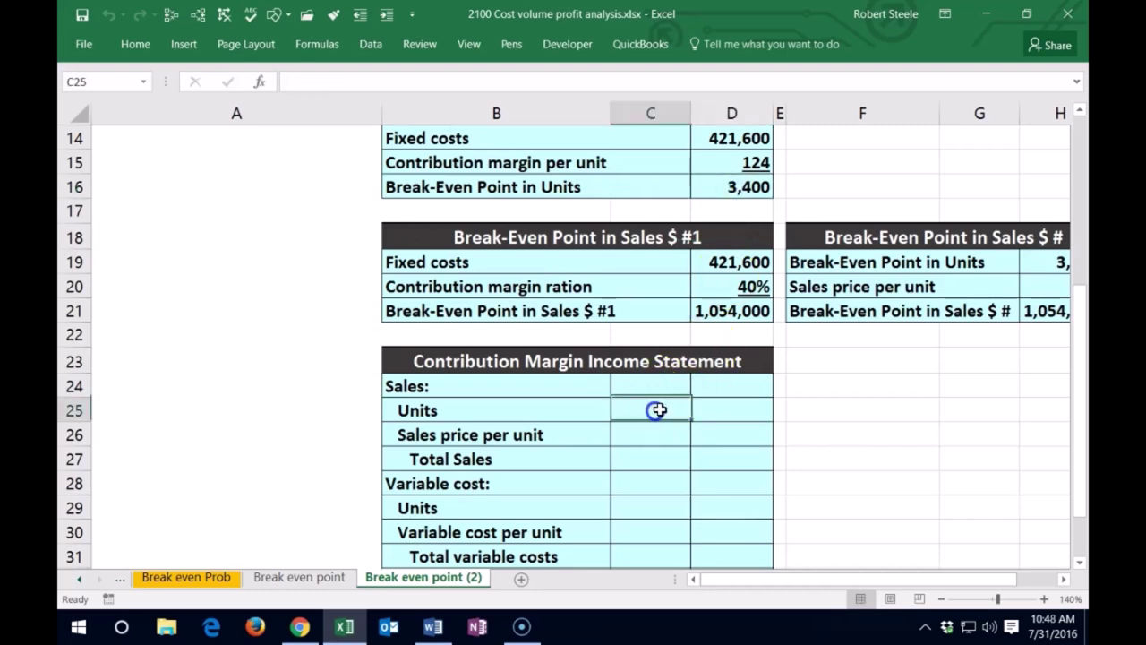
text(34,000)
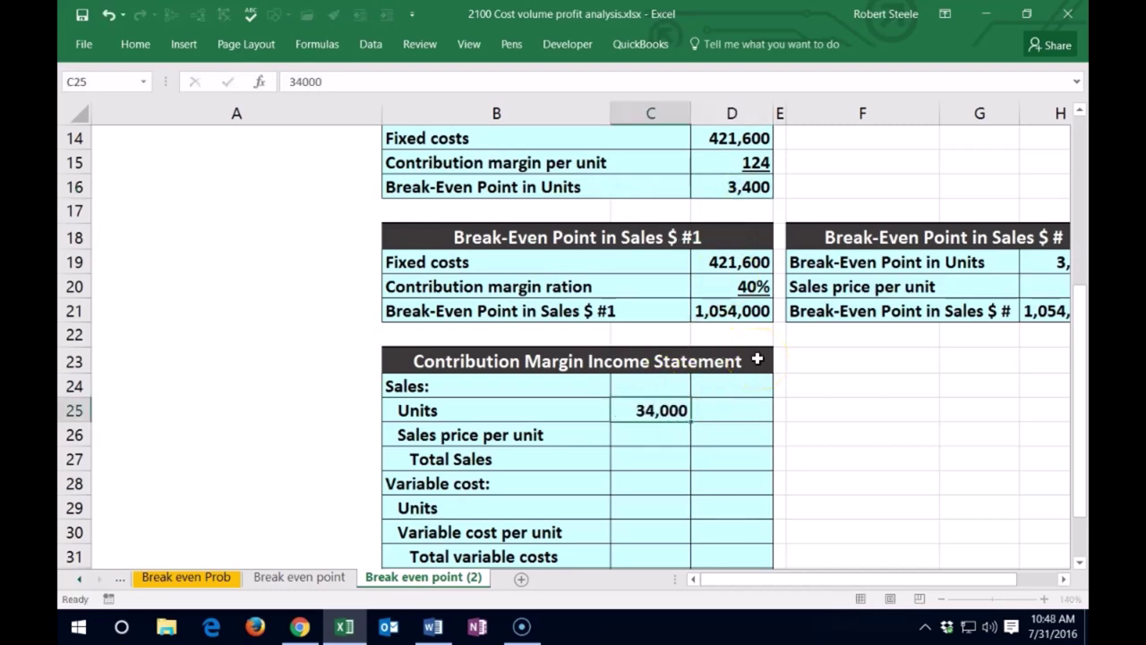
key(Return)
key(Up)
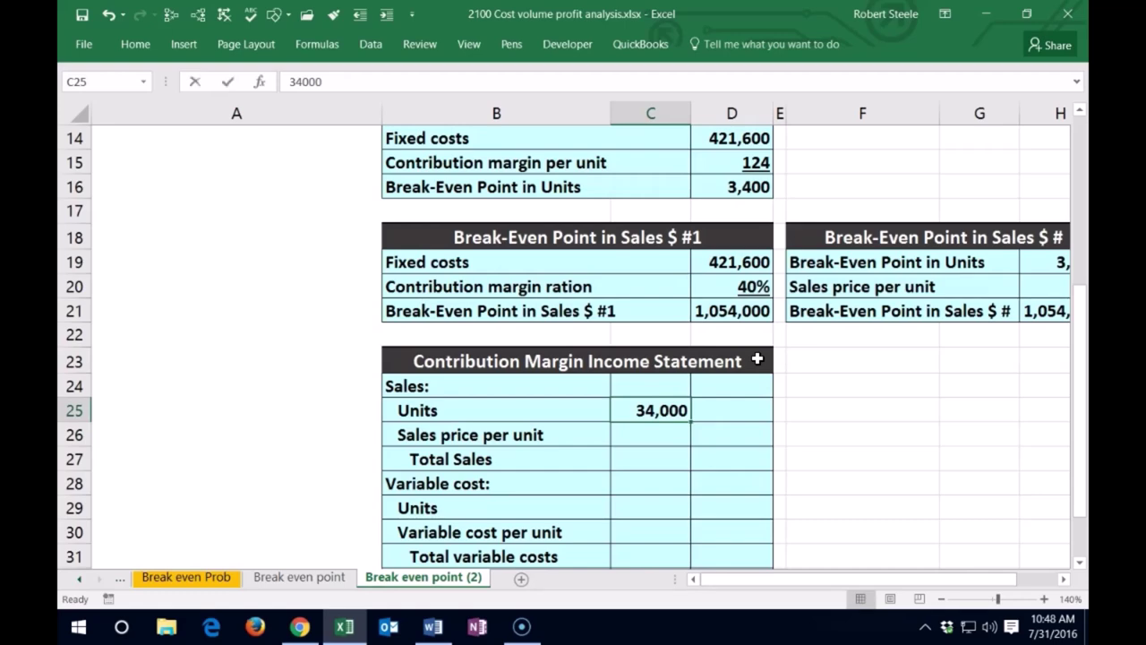
text(3400)
key(Return)
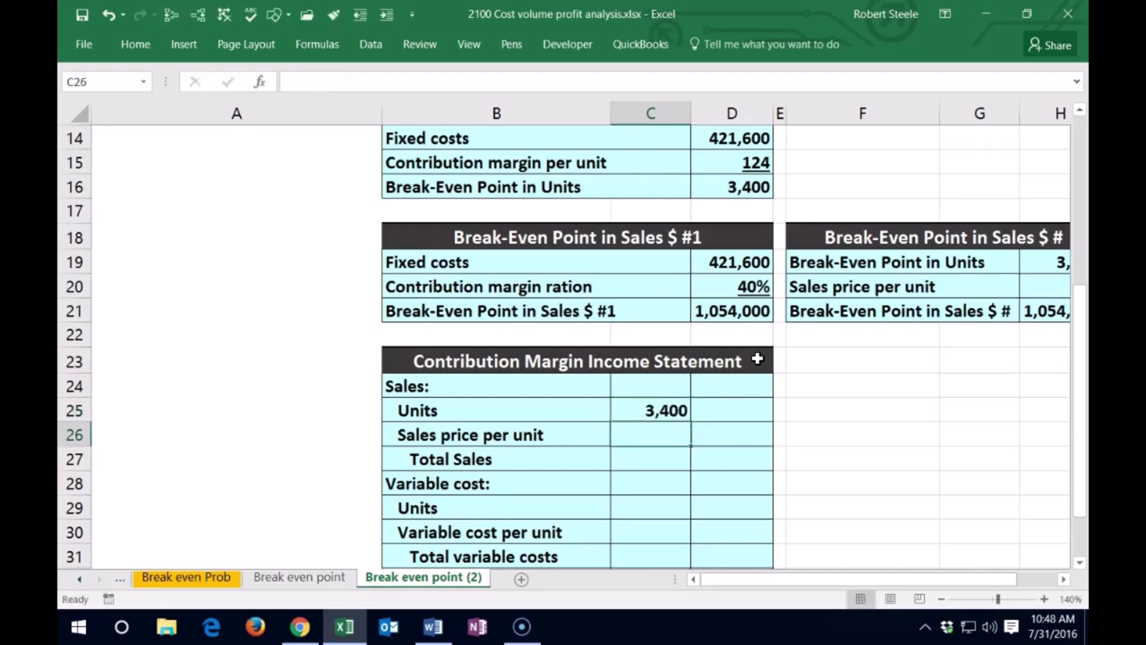
Enter 310 as the sales price per unit in C26 of the Contribution Margin Income Statement
key(Right)
key(Right)
key(Right)
key(Right)
key(Right)
key(Right)
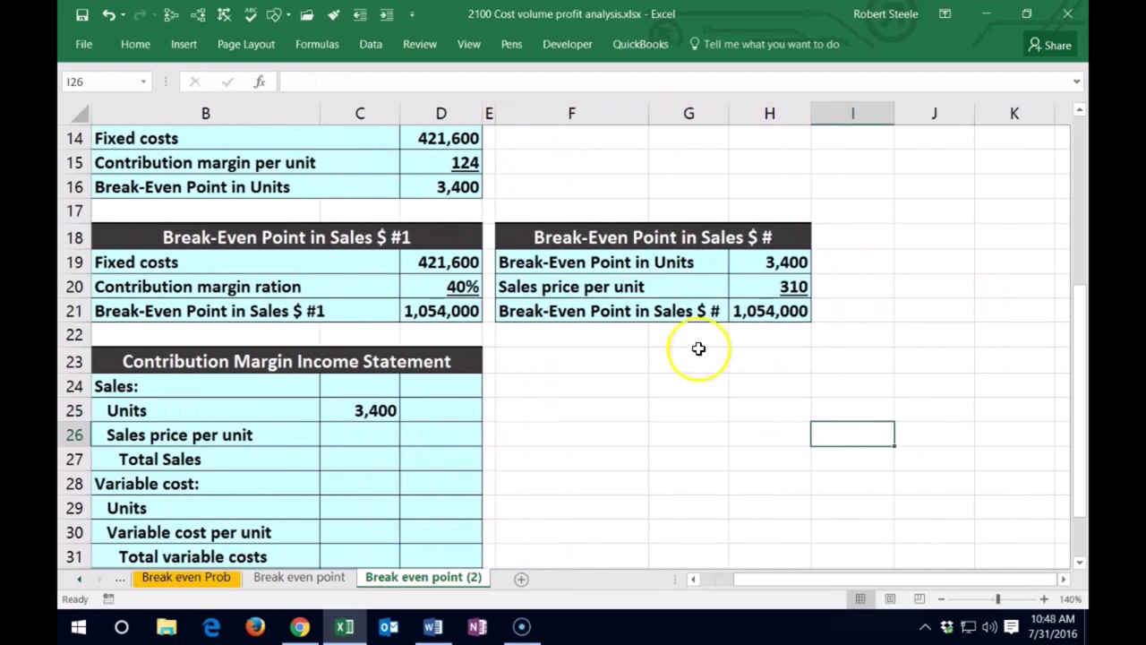
scroll(627, 363, down, 1)
click(359, 357)
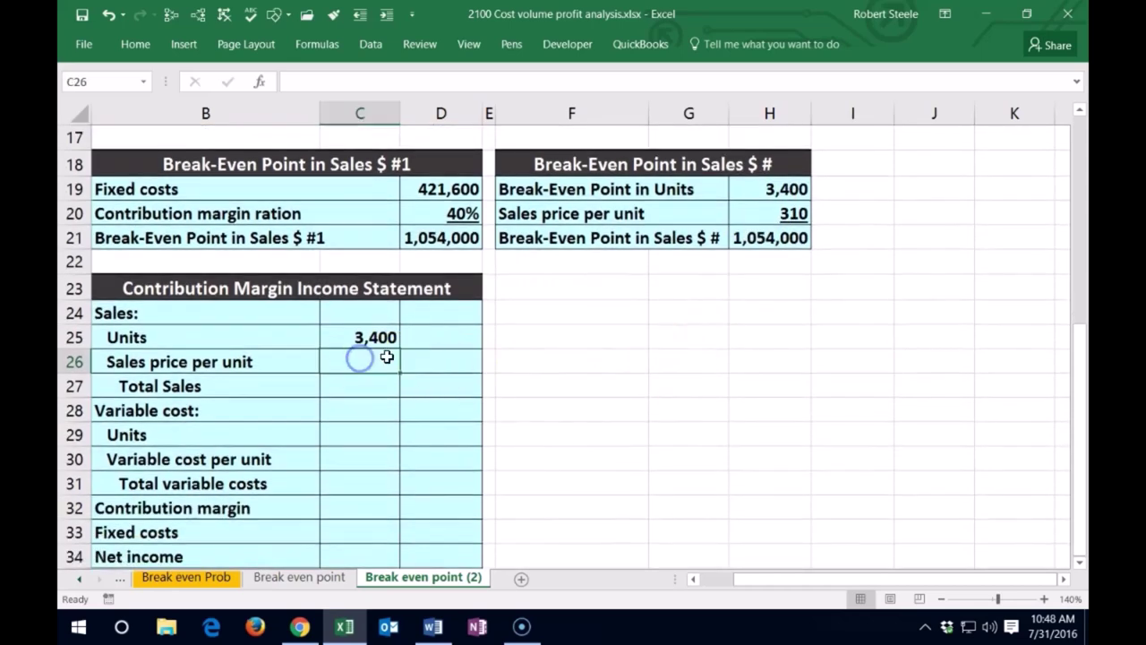
text(310)
key(ctrl+Return)
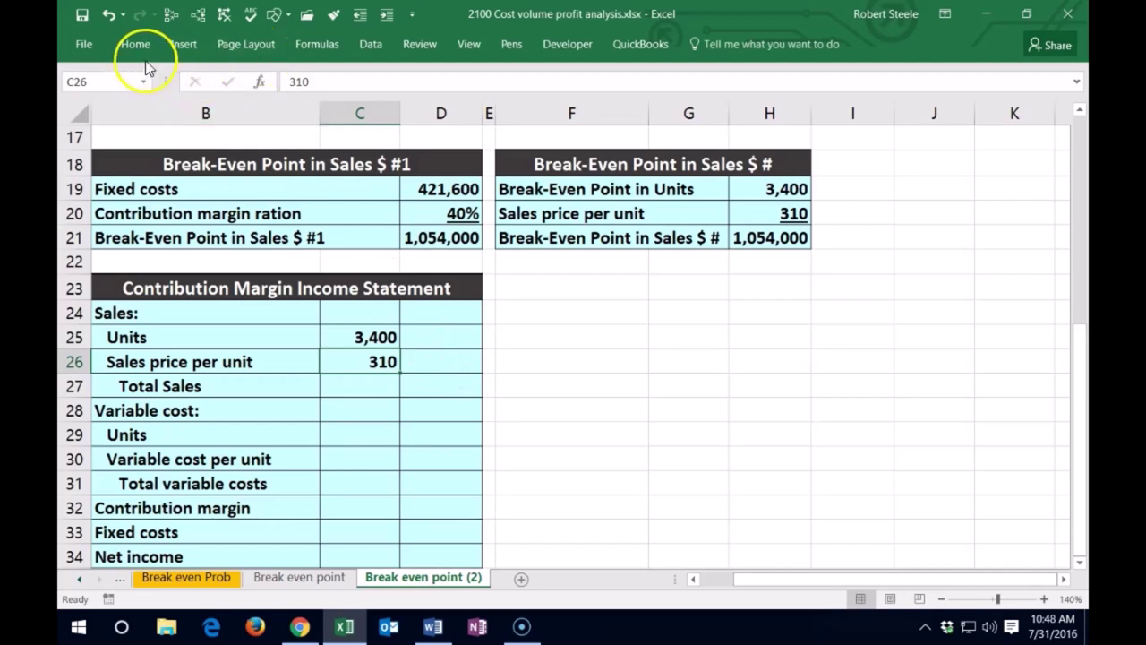
Underline the sales price per unit in C26 and calculate total sales in D27 with the formula =C25*C26
click(123, 44)
click(179, 106)
click(440, 385)
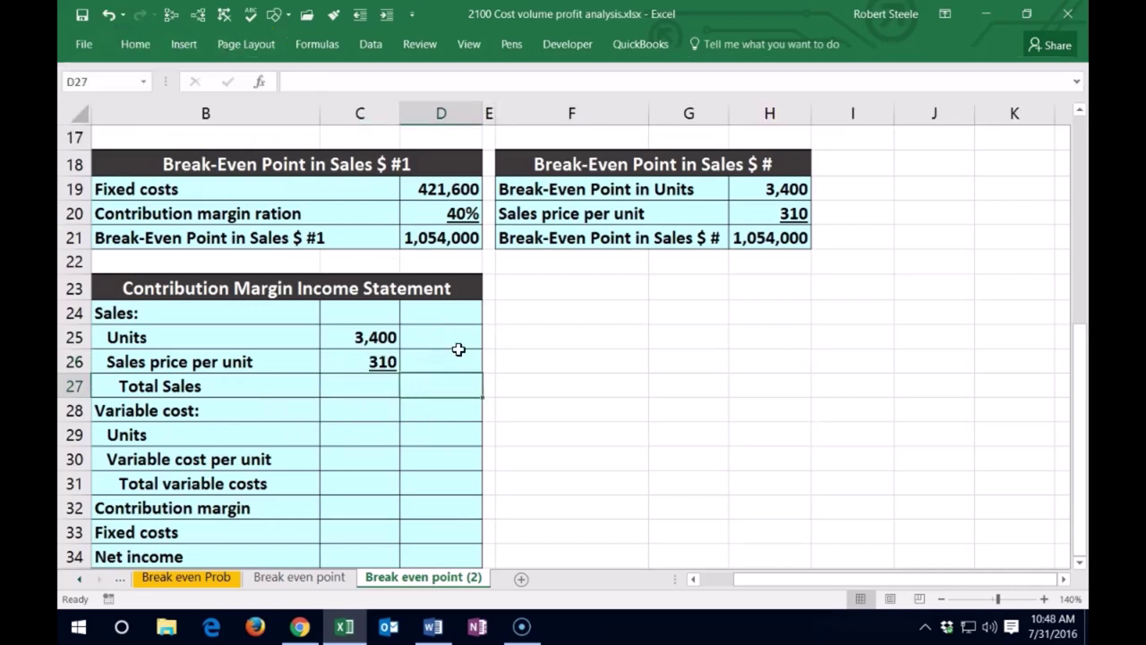
text(=)
click(376, 337)
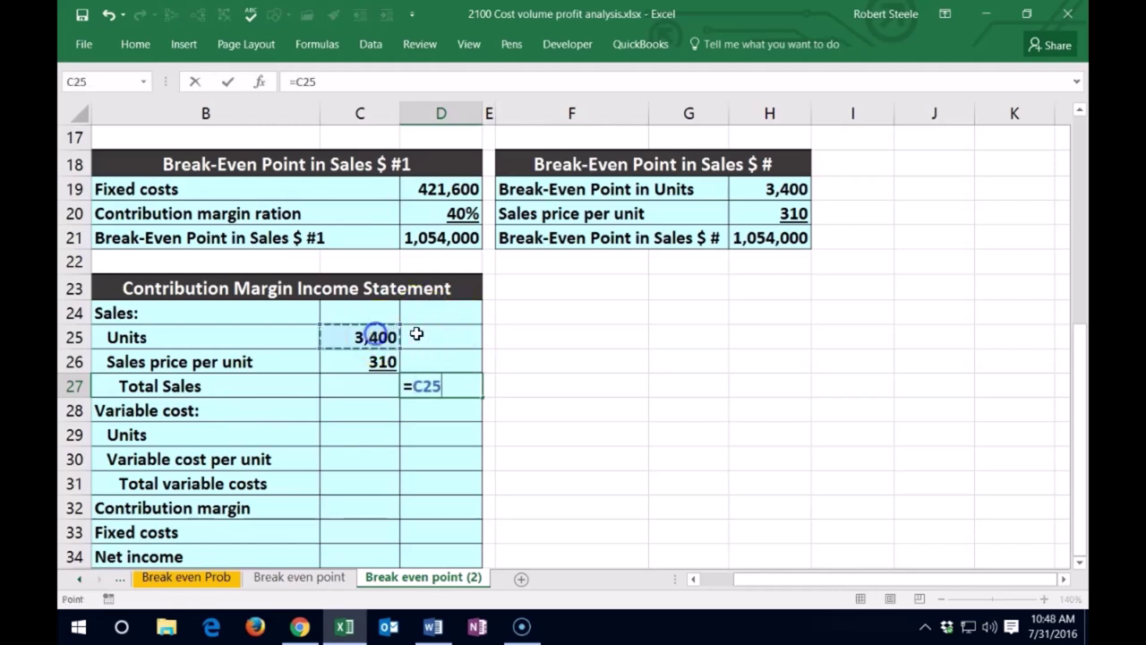
text(*)
click(384, 361)
key(Return)
click(439, 393)
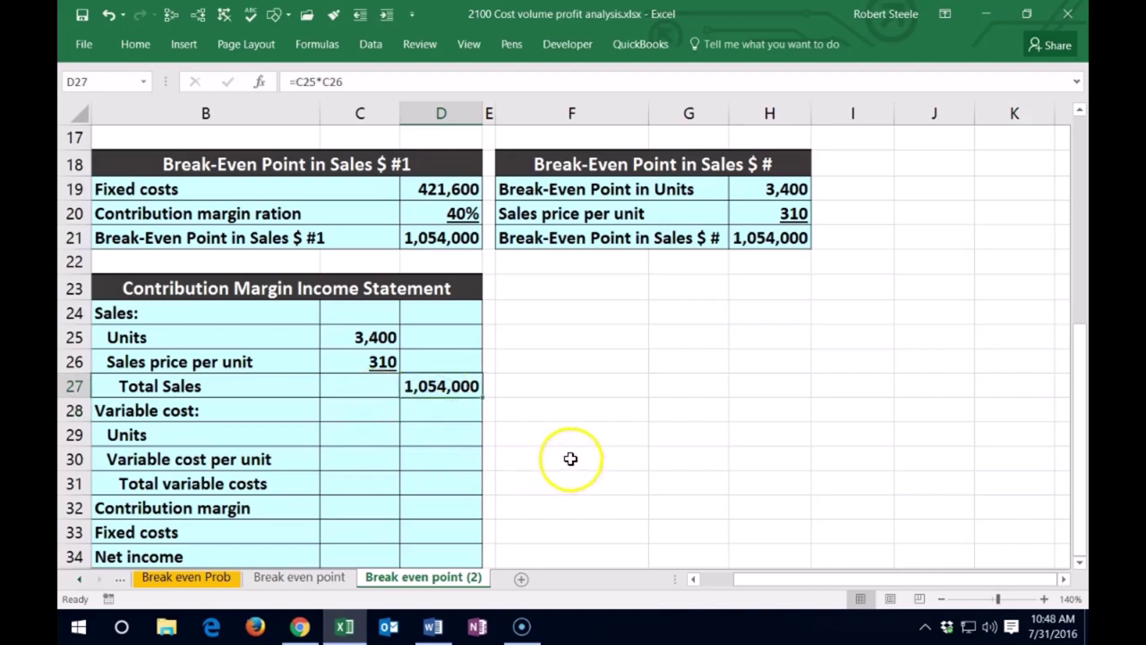
click(442, 231)
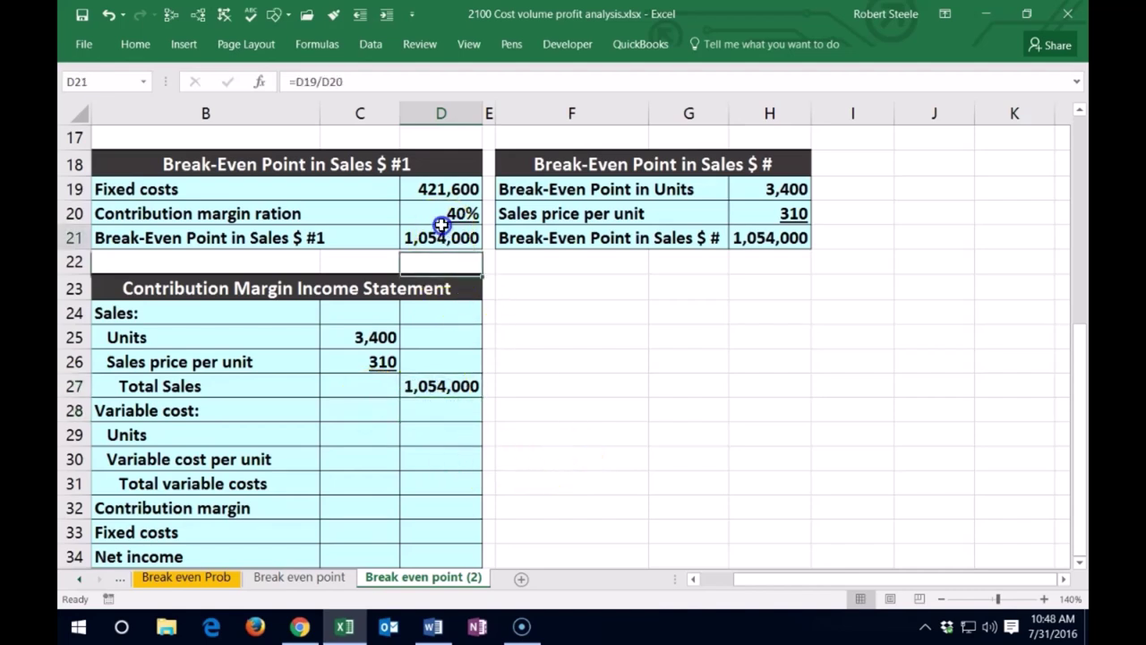
Enter 3,400 as the variable cost units in C29 of the Contribution Margin Income Statement
click(357, 435)
click(287, 459)
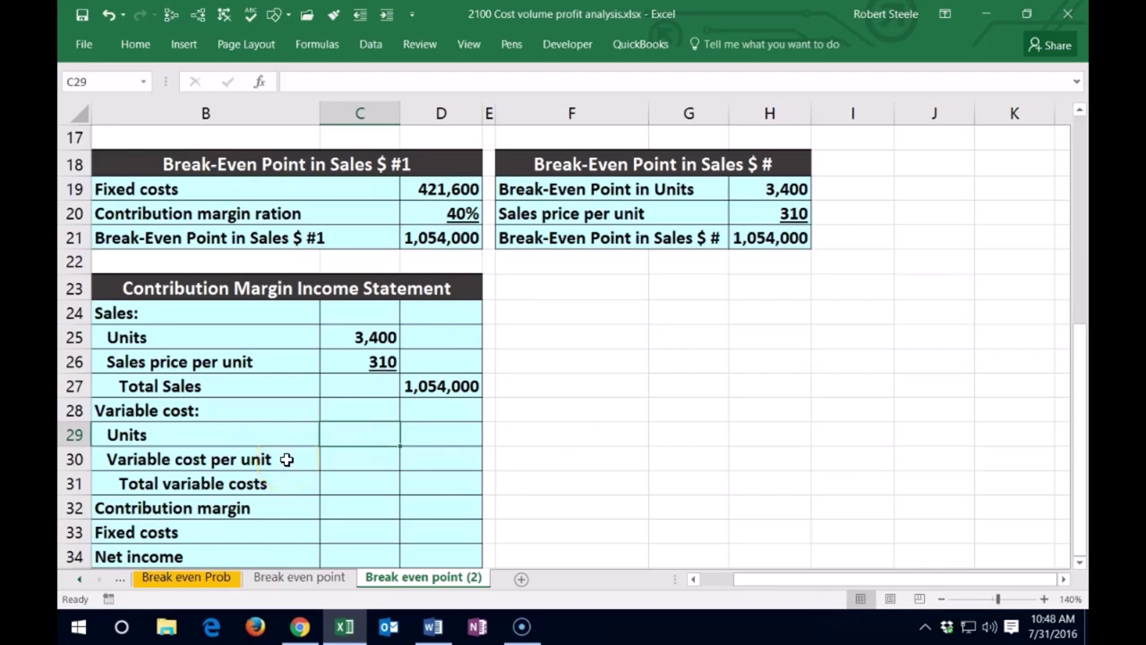
text(34000)
key(Return)
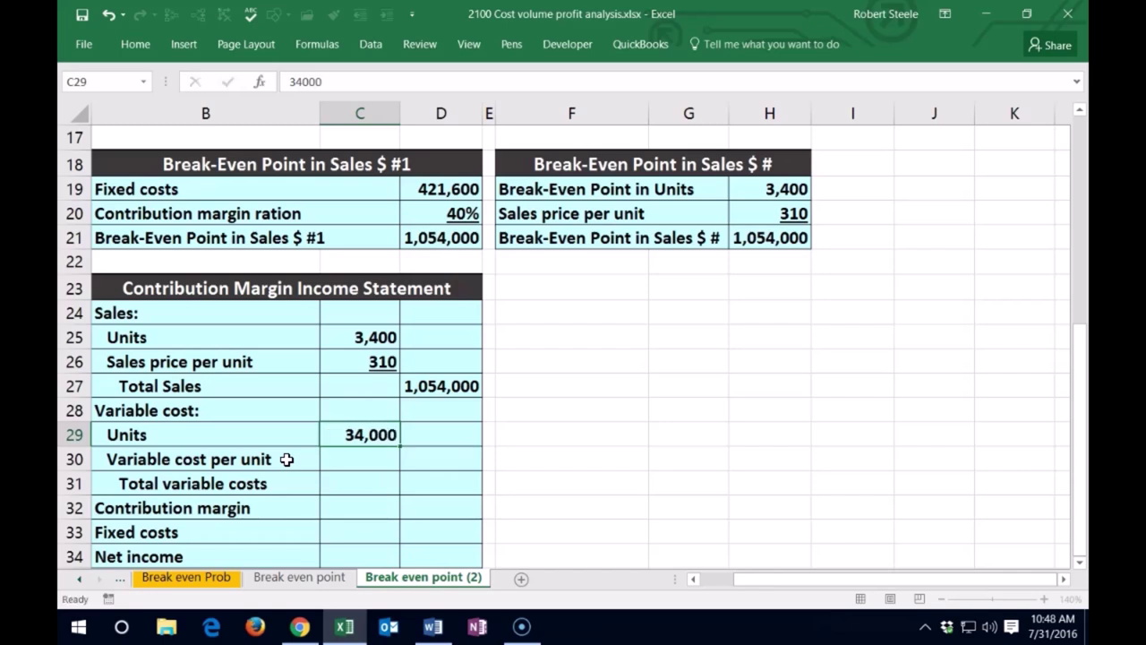
key(Up)
text(3)
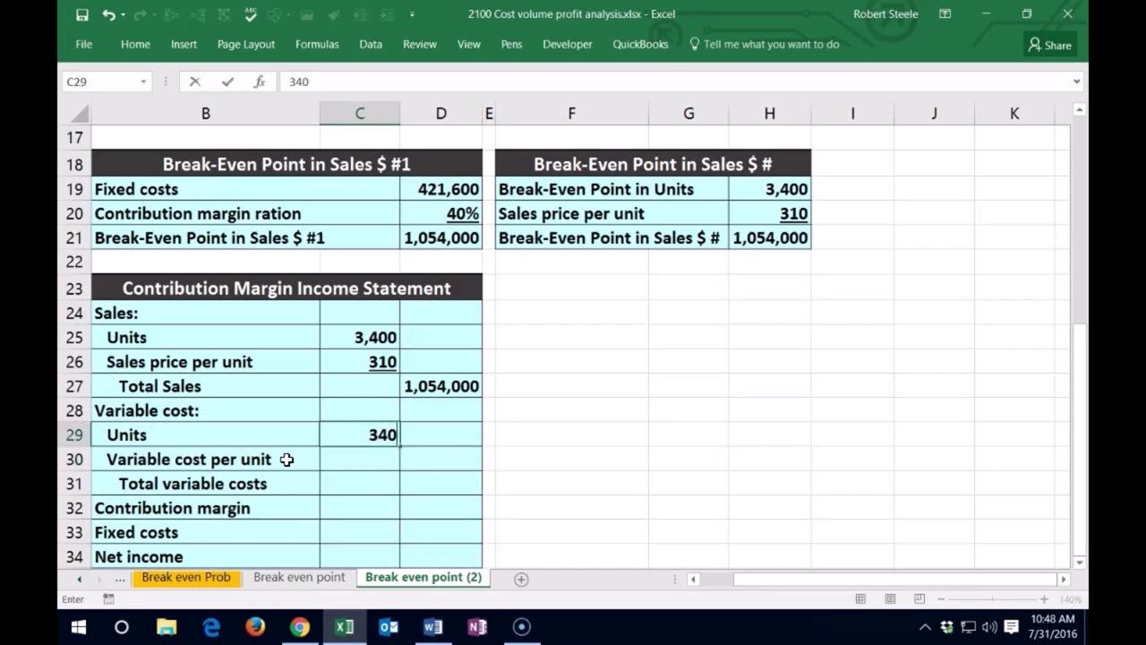
key(Return)
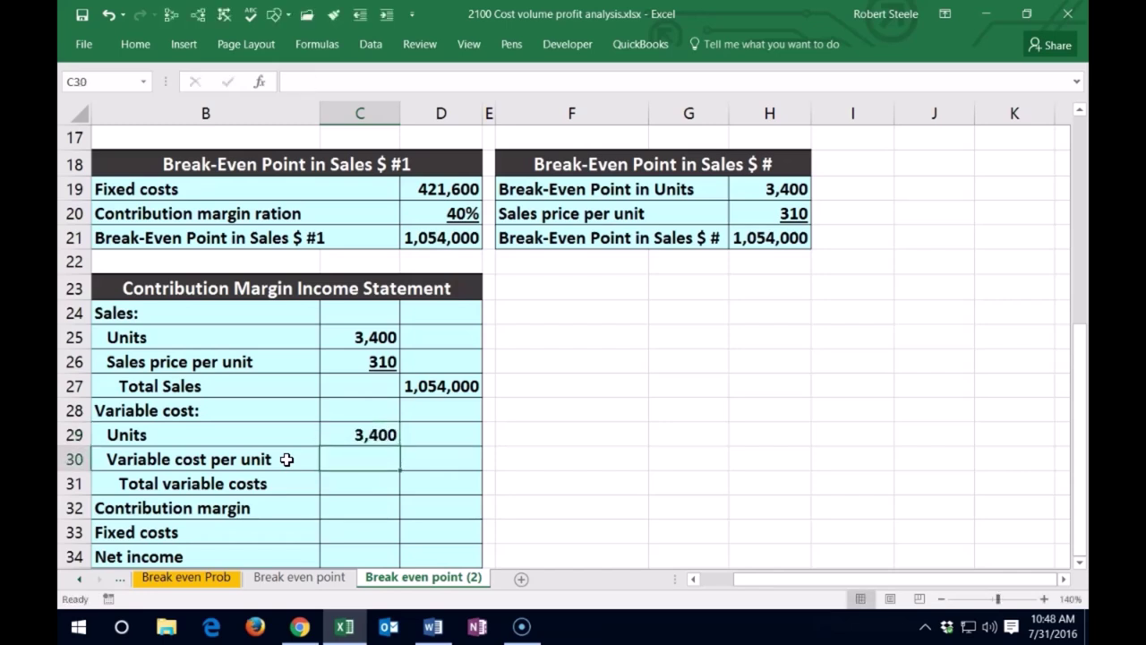
Enter 186 as the variable cost per unit in C30, checking it against the Contribution Margin table
scroll(281, 461, up, 2)
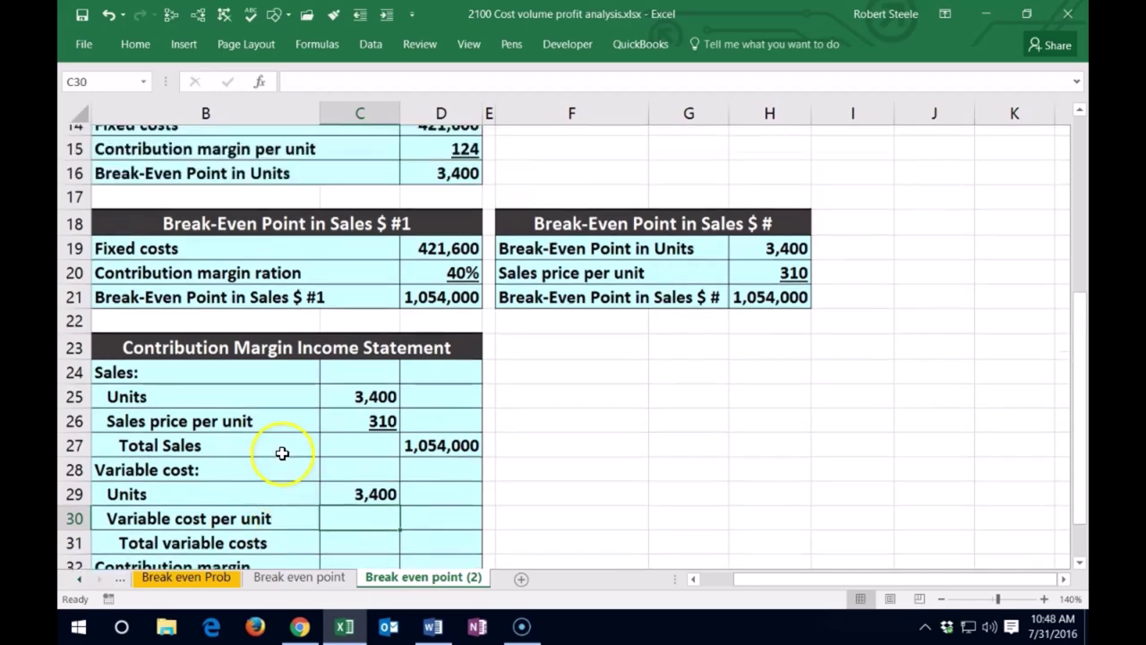
scroll(278, 462, up, 1)
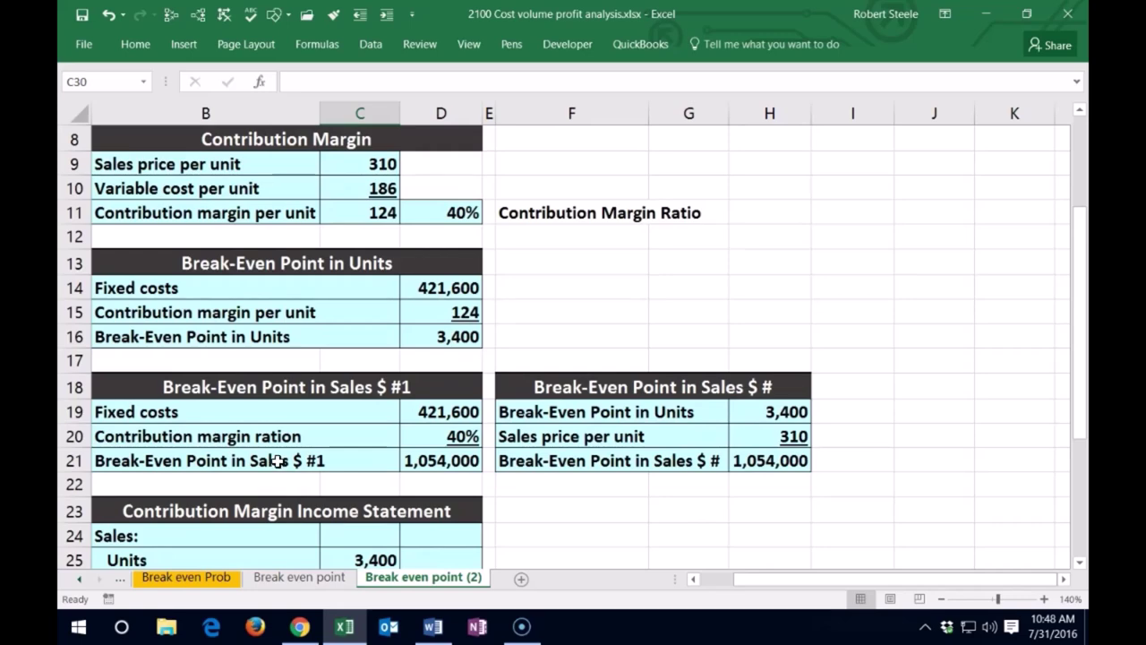
scroll(278, 460, down, 3)
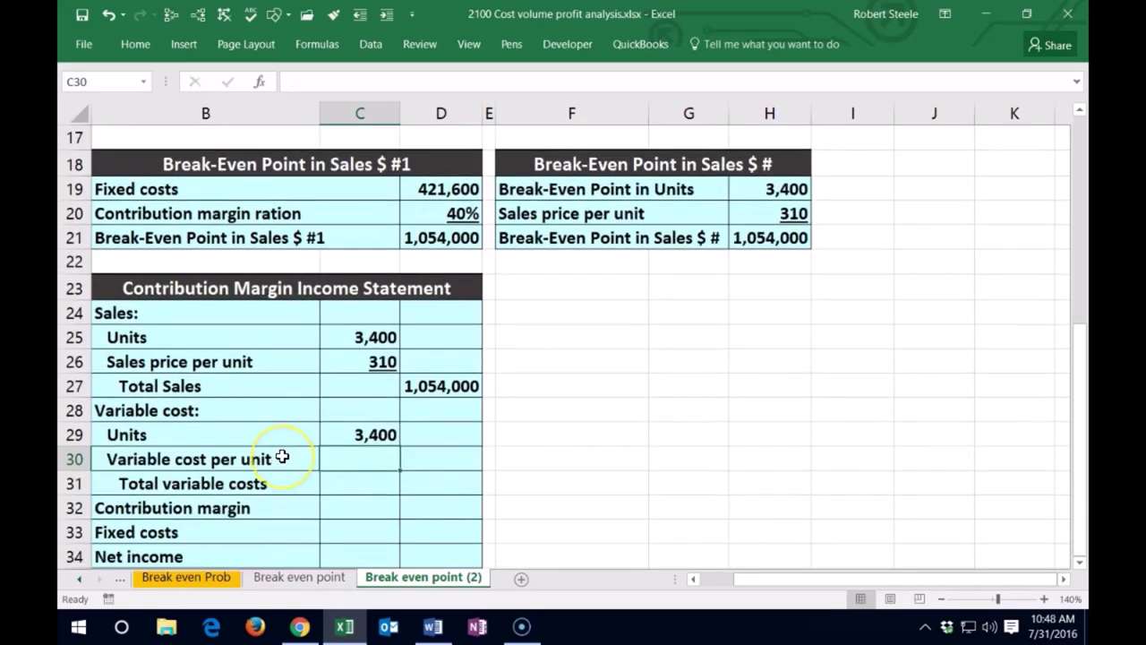
text(186)
key(Return)
scroll(286, 443, up, 4)
click(339, 262)
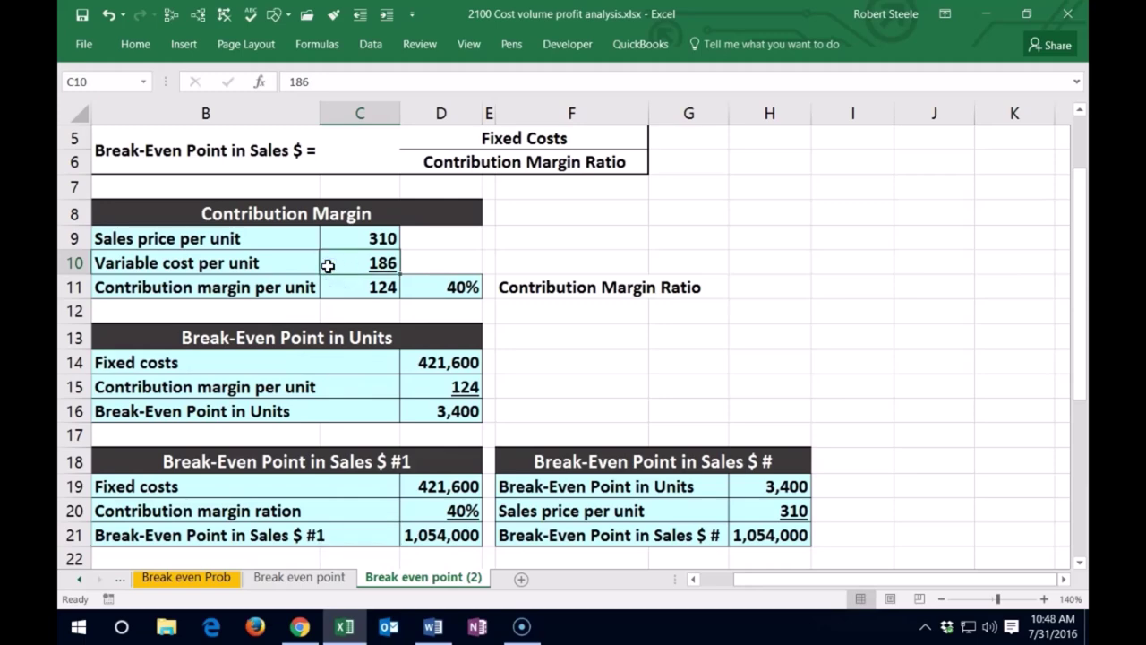
scroll(329, 266, down, 2)
scroll(329, 266, down, 2)
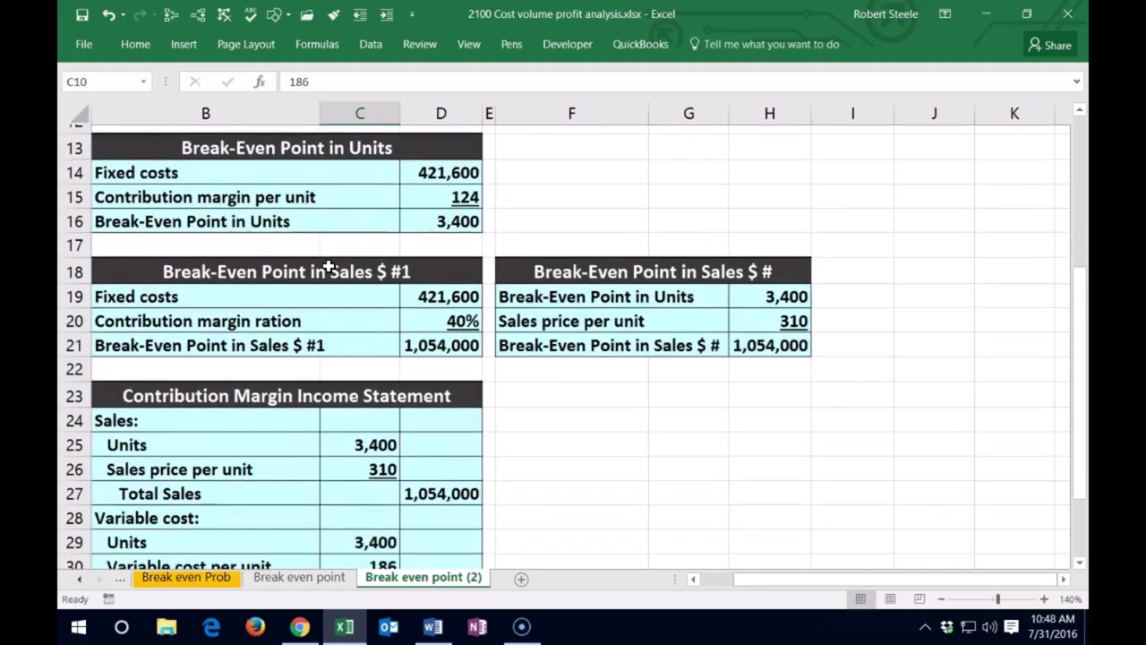
Underline the variable cost per unit in C30 of the income statement
click(374, 456)
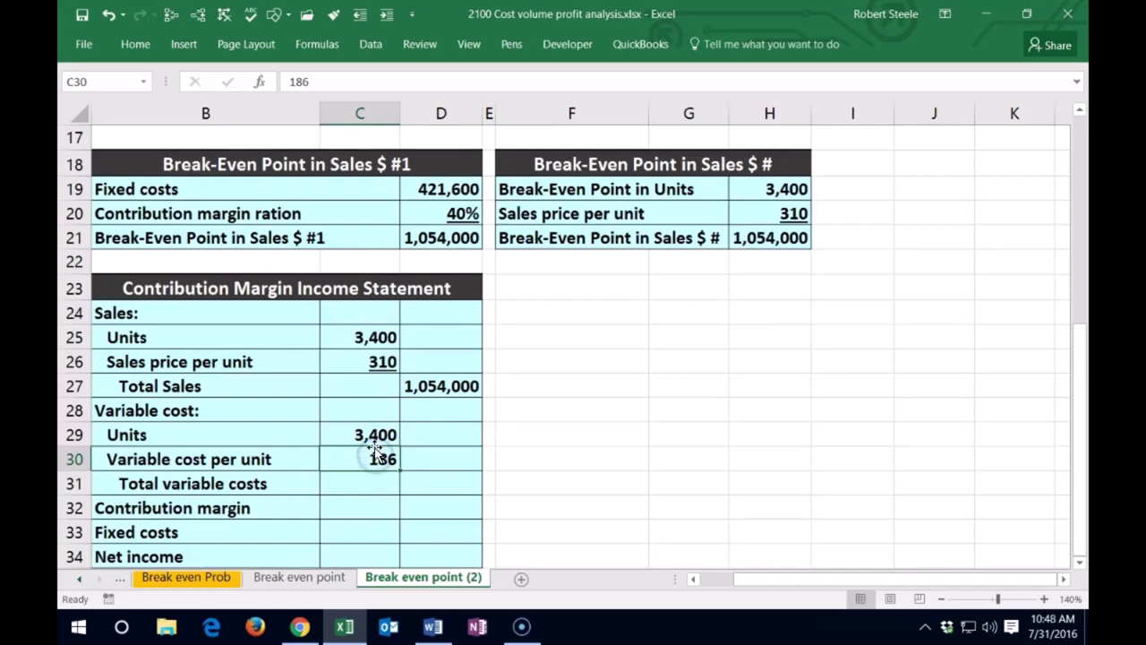
click(139, 44)
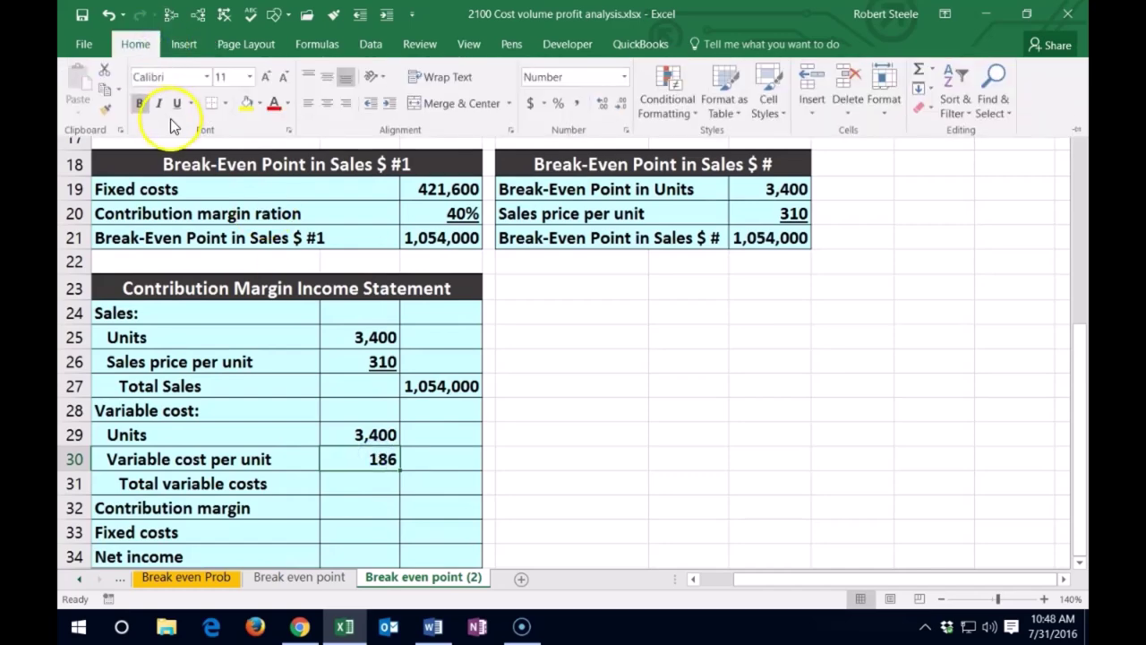
click(170, 104)
Calculate total variable costs in D31 with the formula =C29*C30
scroll(358, 394, down, 1)
click(430, 406)
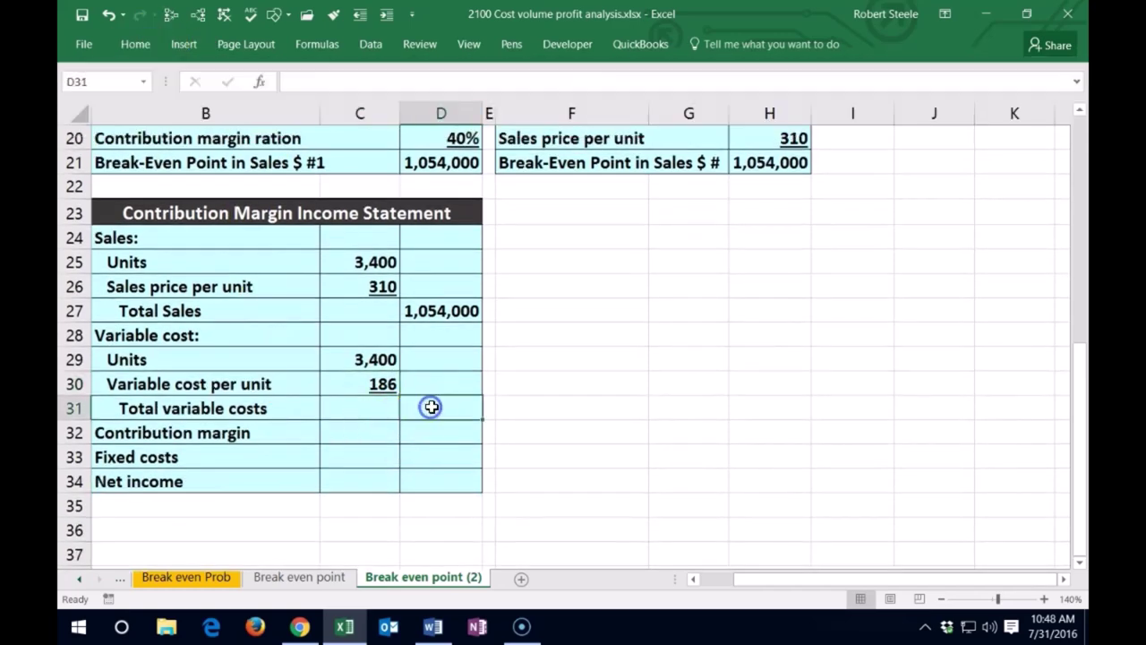
text(=)
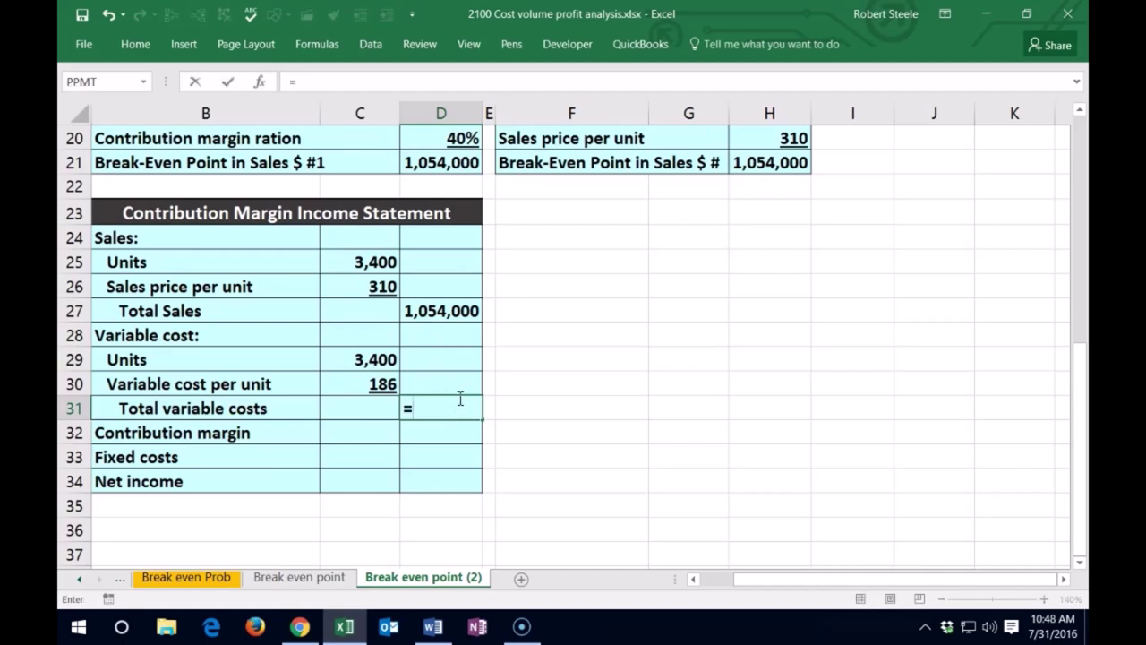
click(370, 362)
text(*)
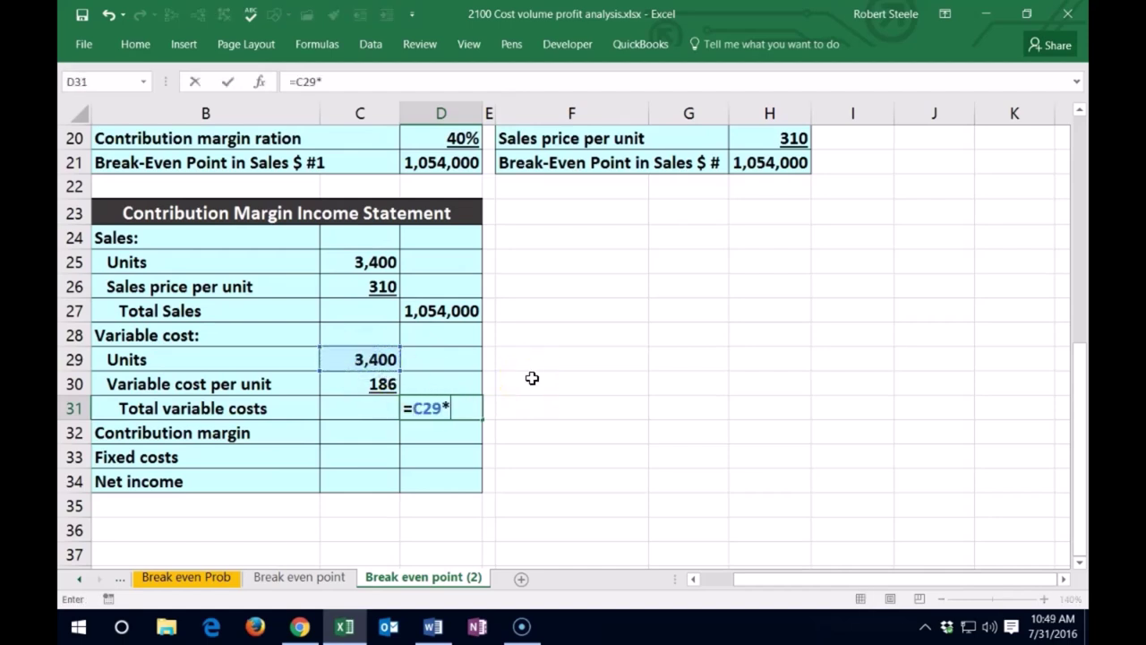
click(372, 384)
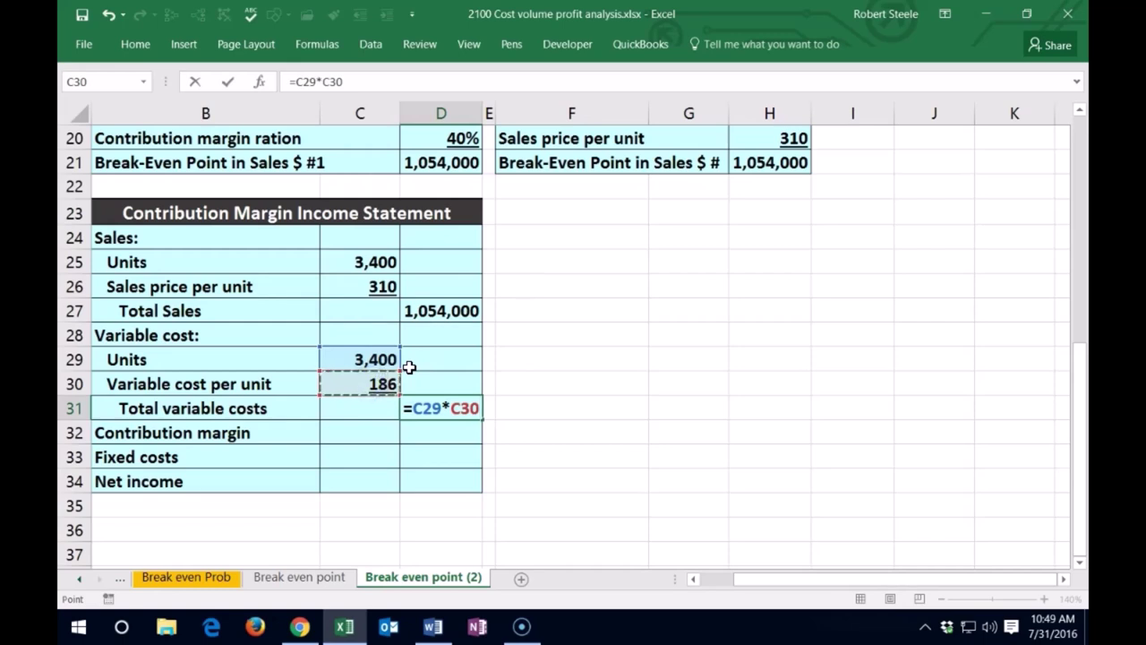
key(Return)
Underline the total variable costs figure in D31
key(Up)
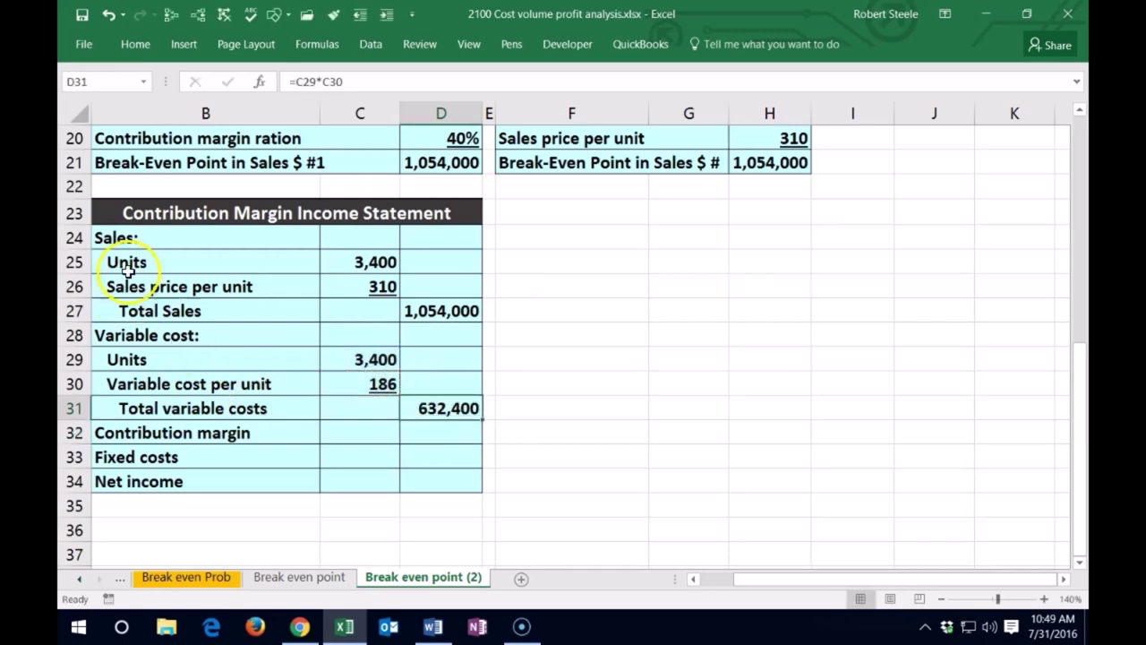
click(135, 43)
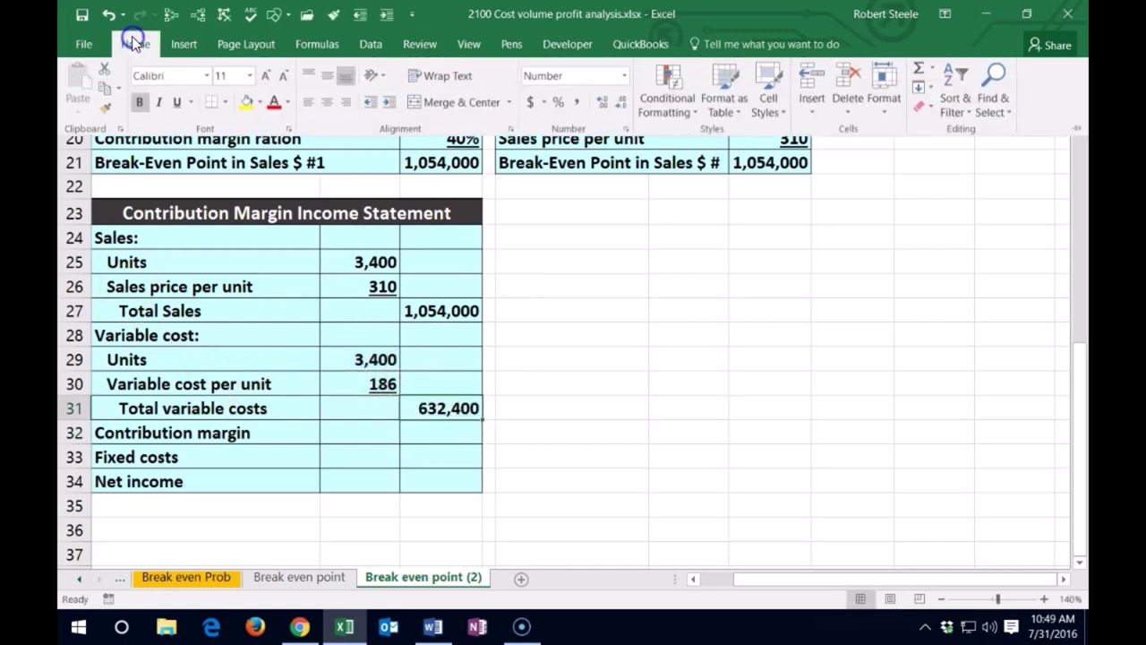
click(178, 103)
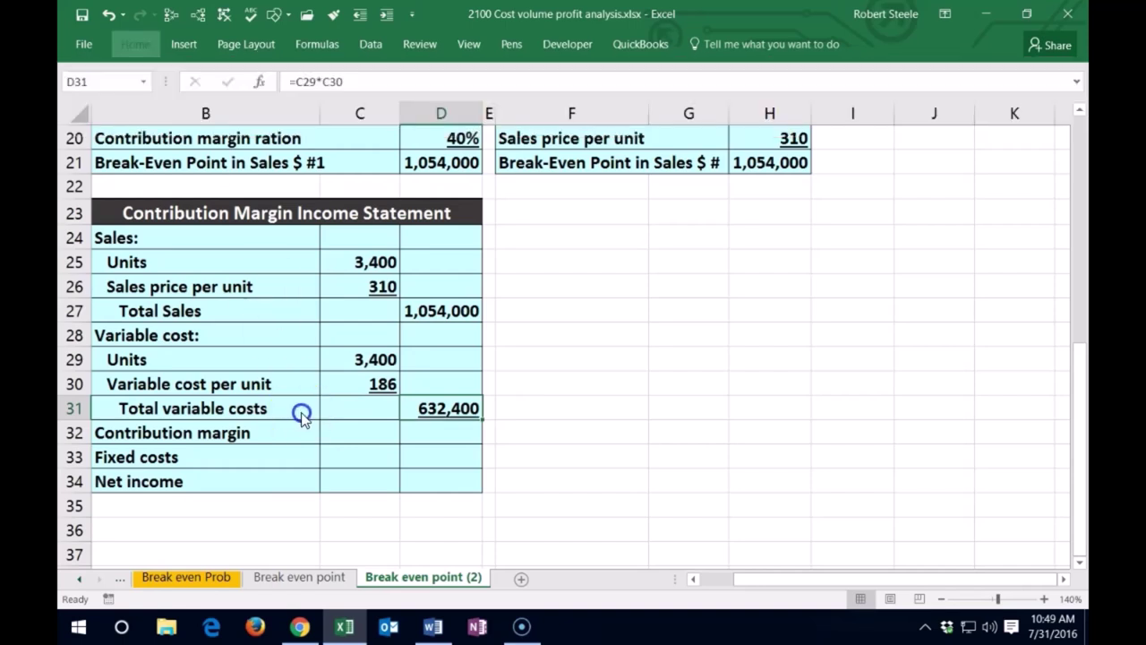
Calculate the contribution margin in D32 as total sales minus total variable costs with the formula =D27-D31
click(442, 433)
click(475, 428)
text(=)
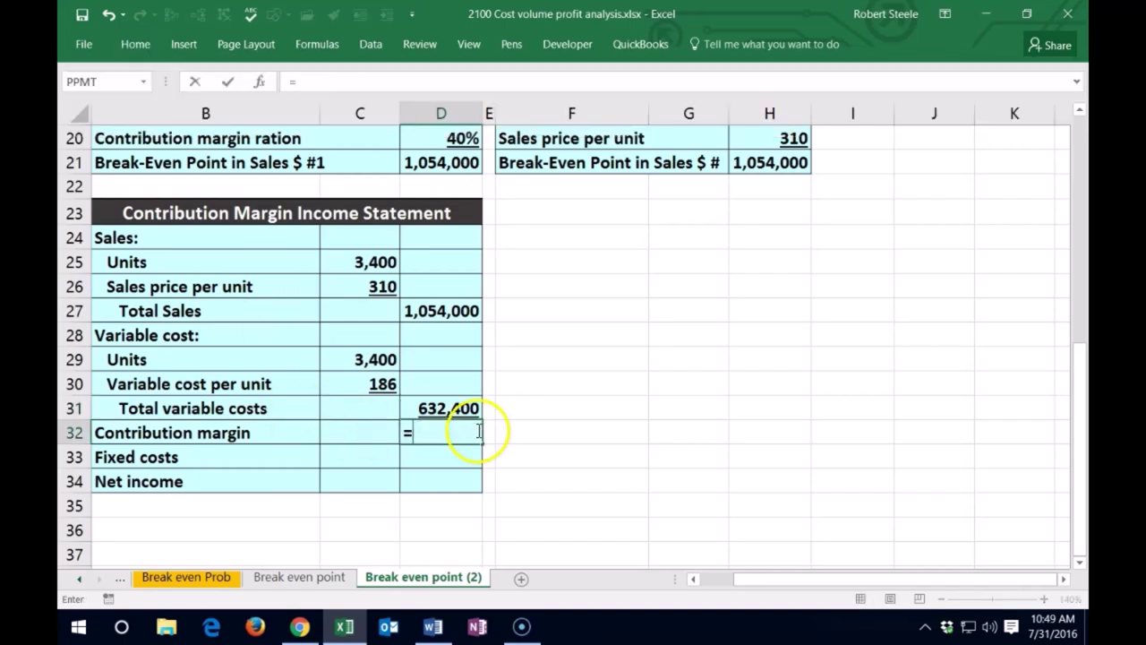
click(436, 310)
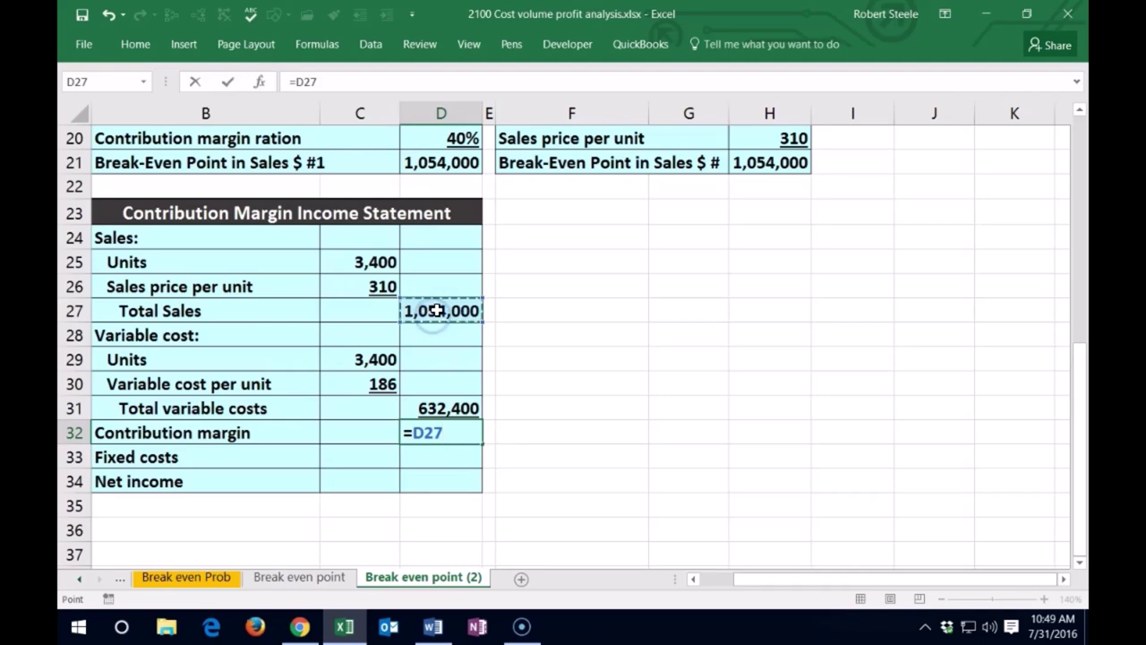
text(-)
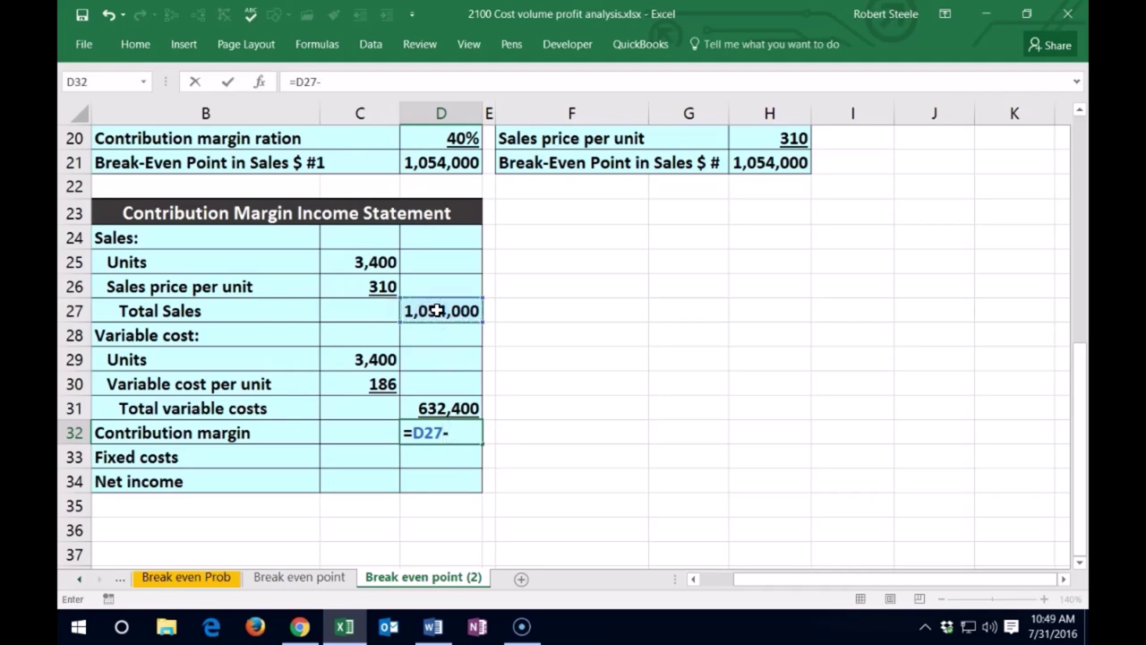
click(433, 407)
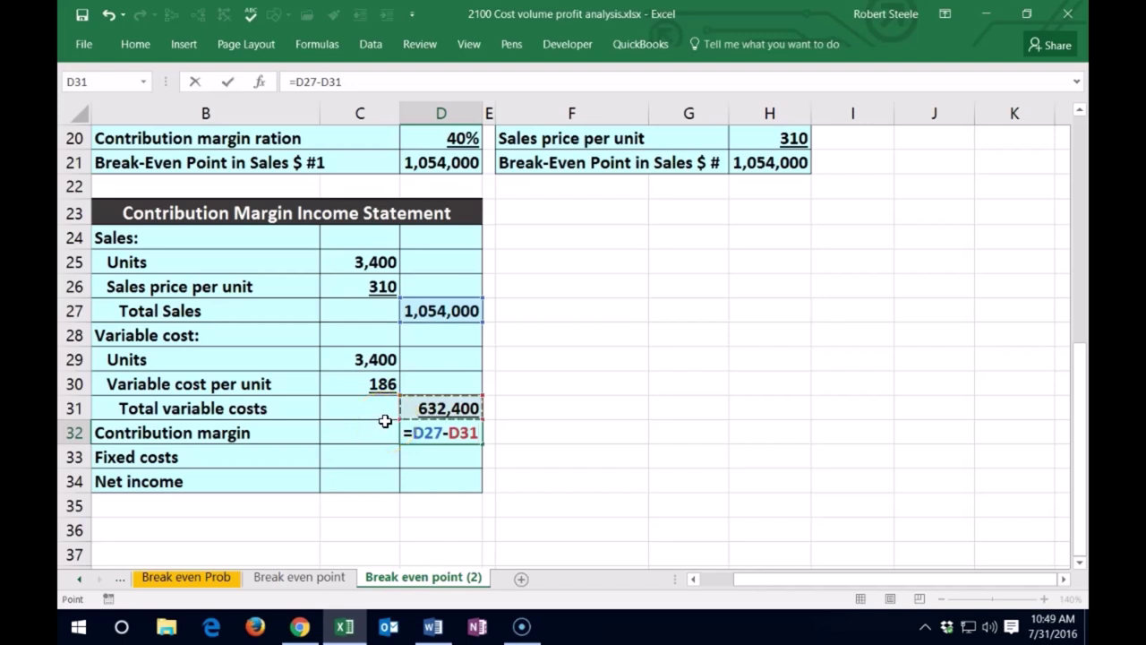
key(Return)
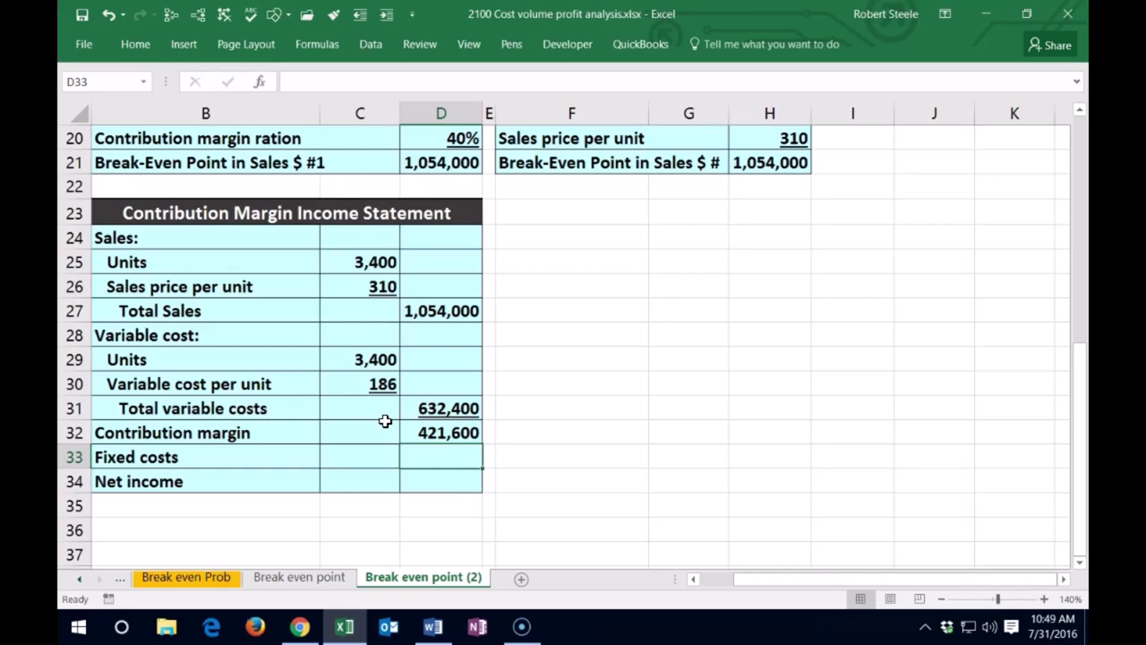
Look up the fixed costs in the problem data and enter 421,600 in D33 of the income statement
scroll(409, 422, up, 3)
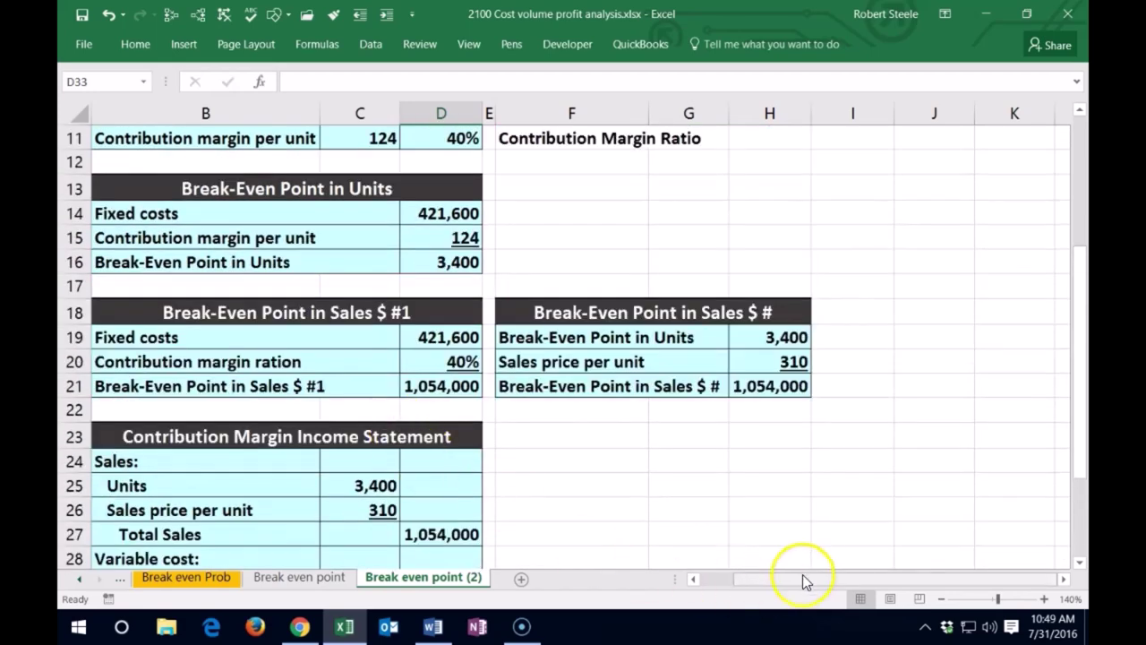
drag(800, 583, 693, 591)
scroll(692, 587, up, 2)
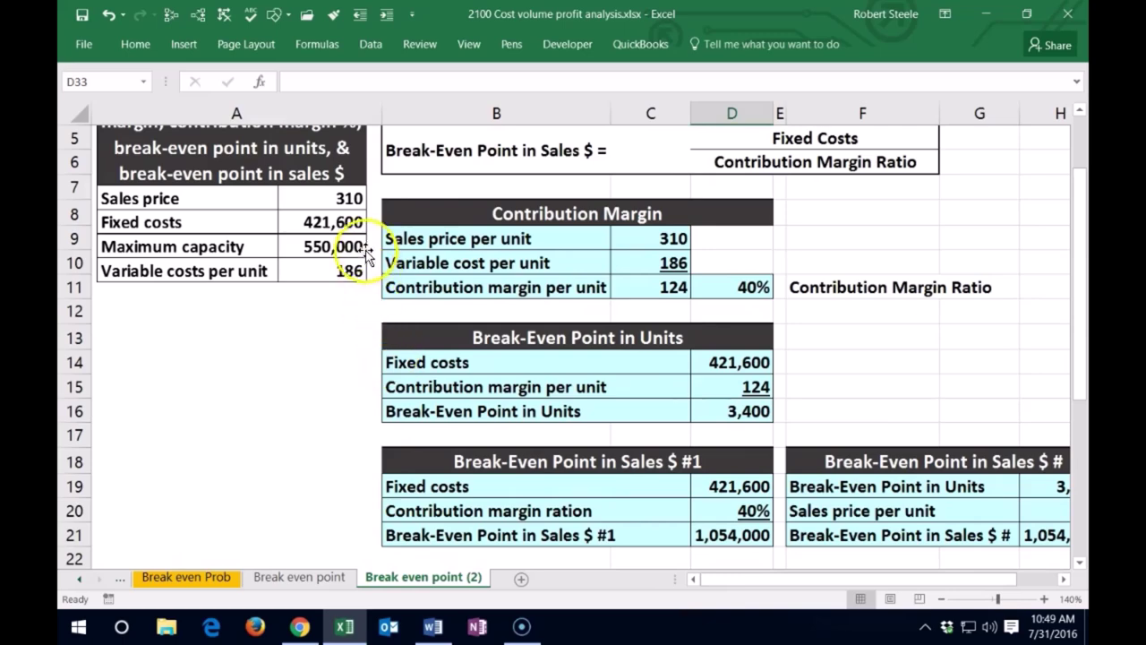
scroll(640, 322, down, 5)
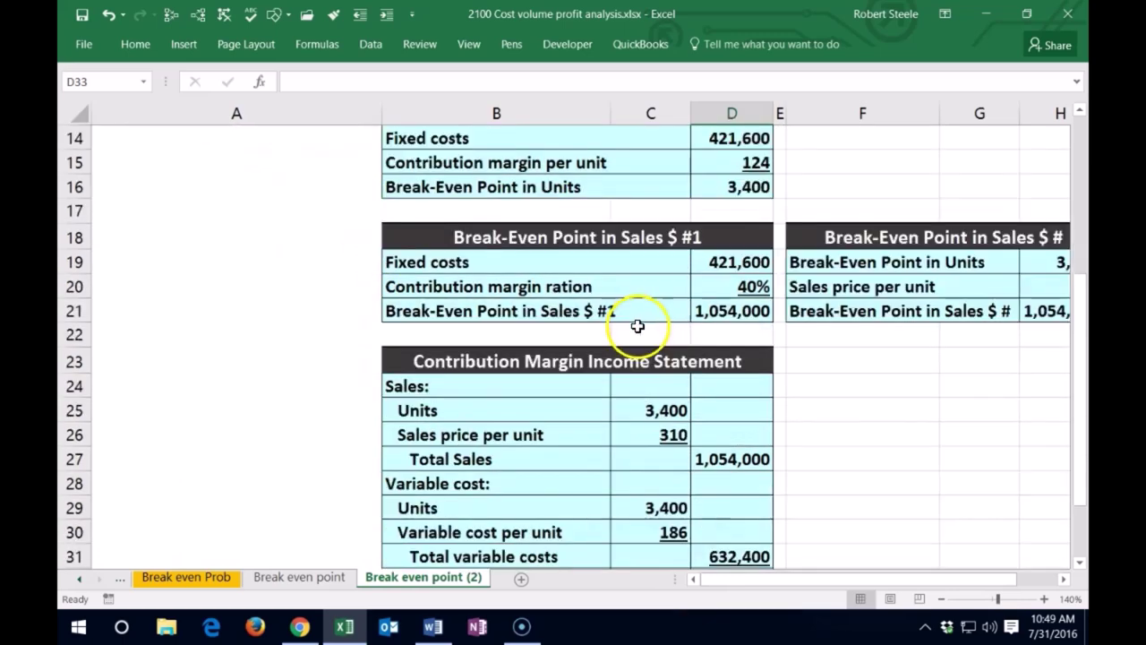
click(733, 458)
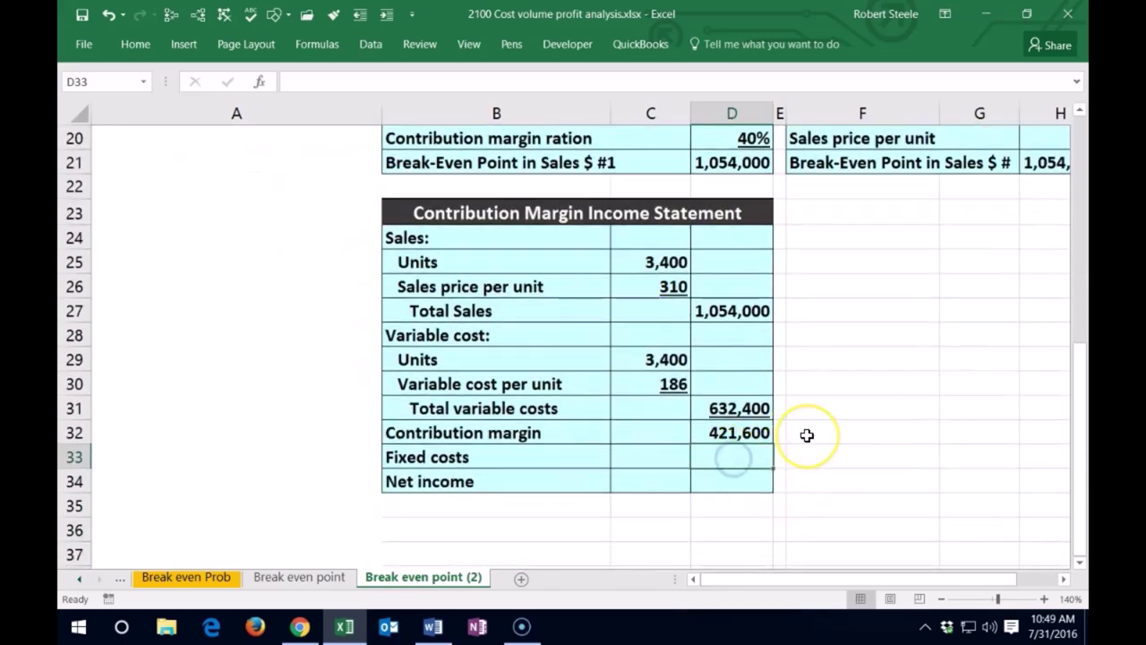
text(421,600)
key(Return)
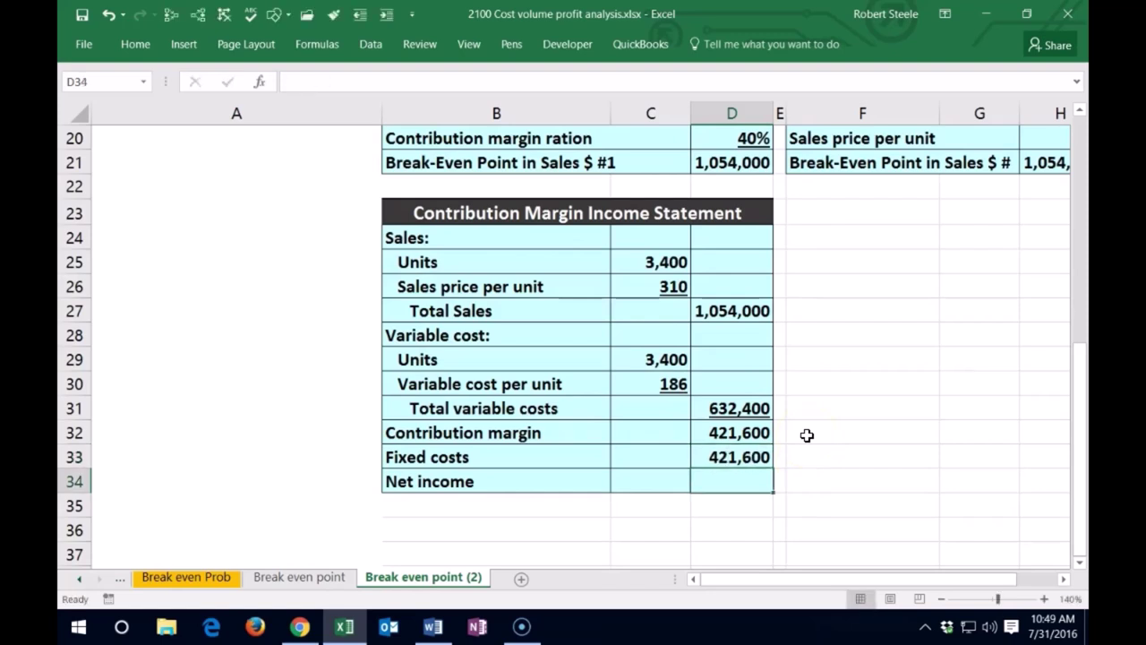
Calculate net income in D34 as contribution margin minus fixed costs with the formula =D32-D33
text(=)
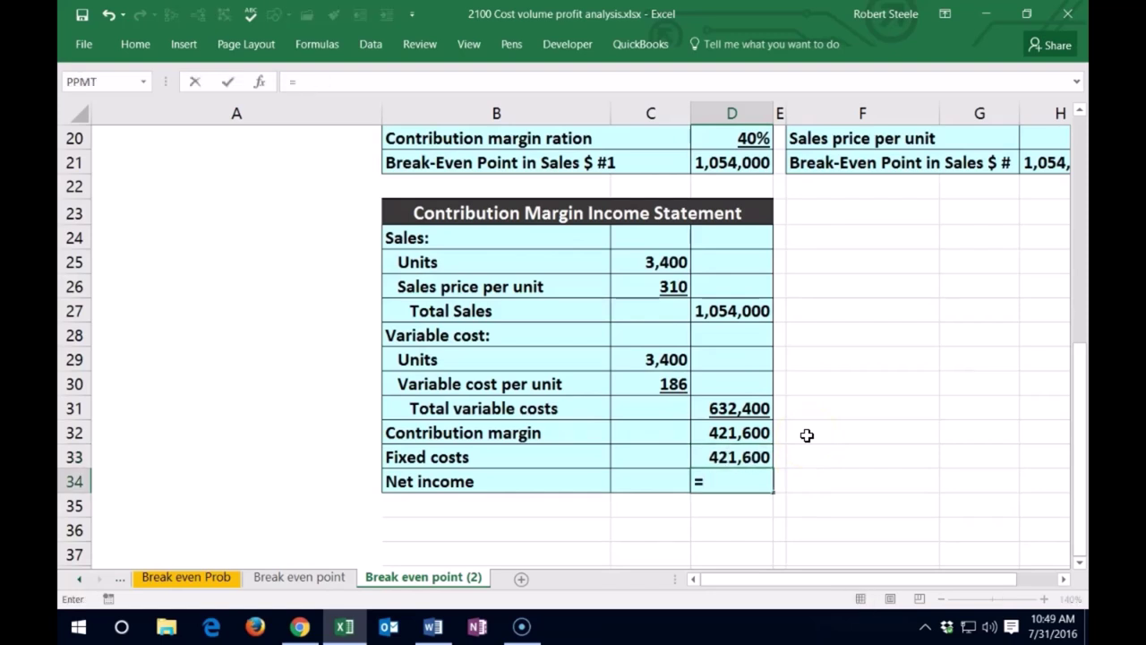
click(761, 432)
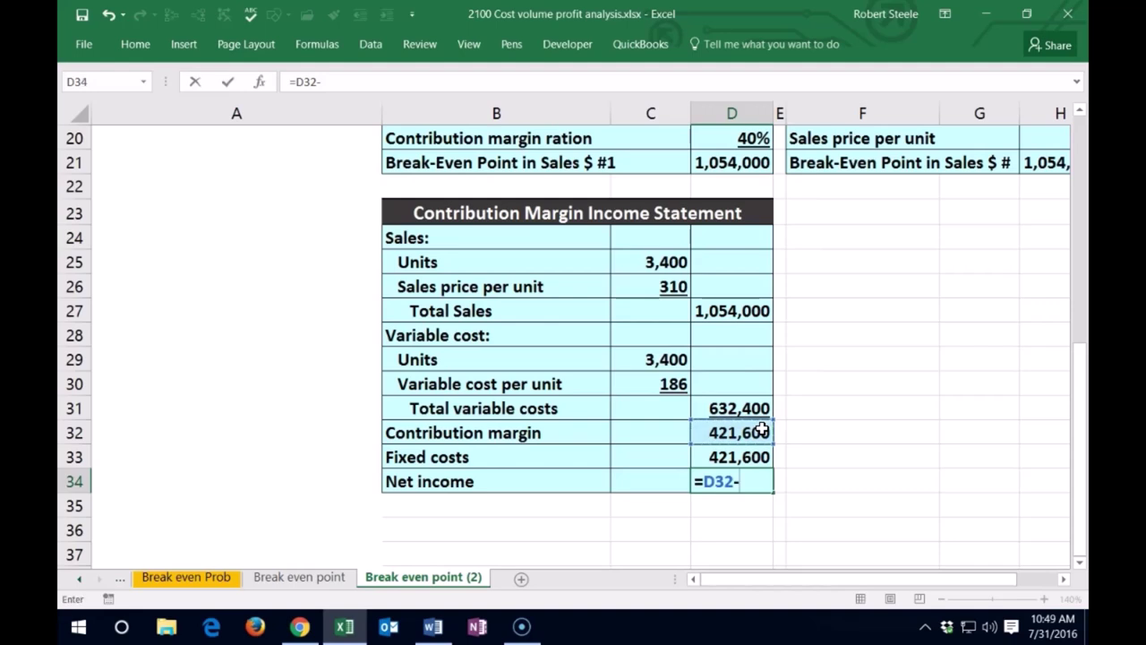
text(-)
click(754, 455)
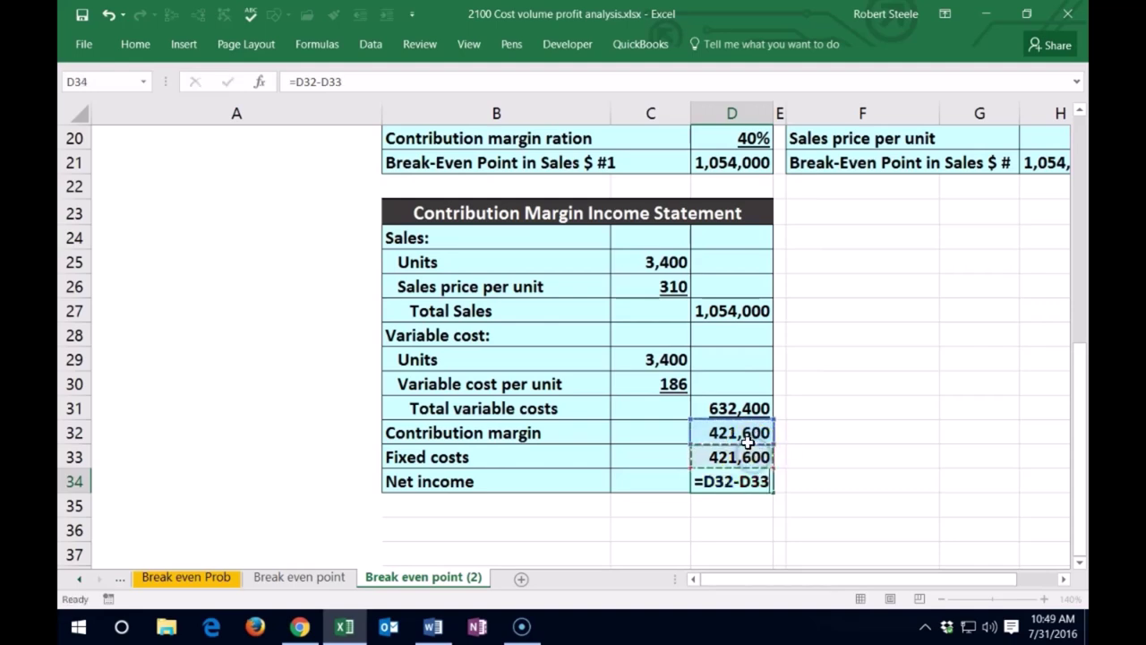
Complete the net income formula =D32-D33 in D34 and underline the fixed costs figure in D33
key(Return)
click(732, 478)
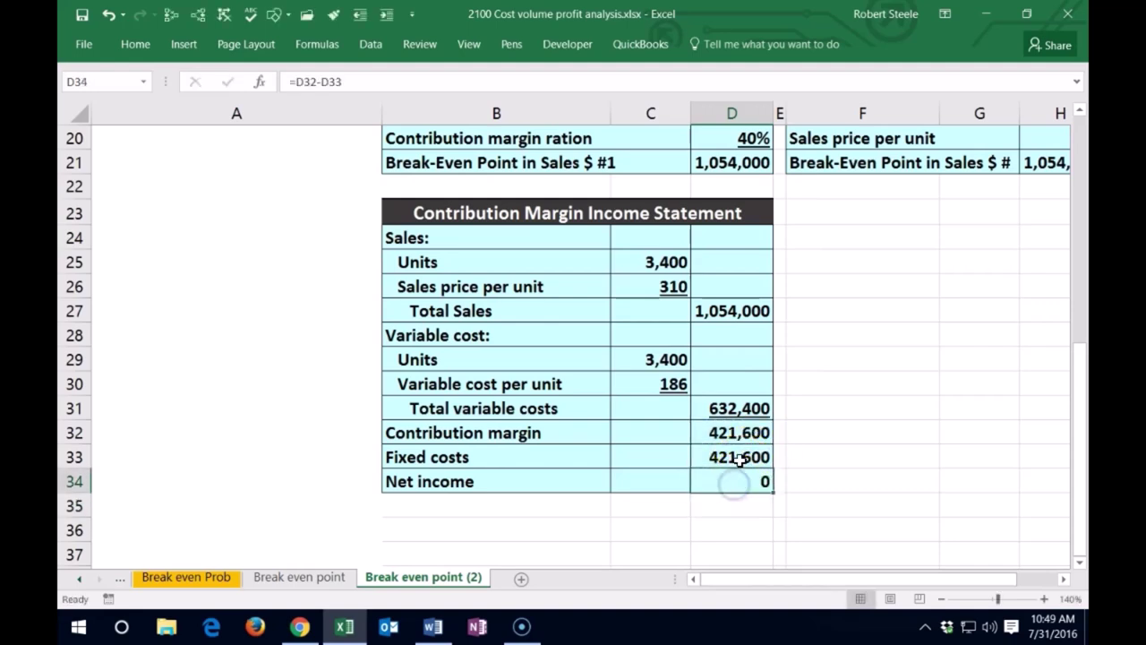
click(740, 459)
click(137, 45)
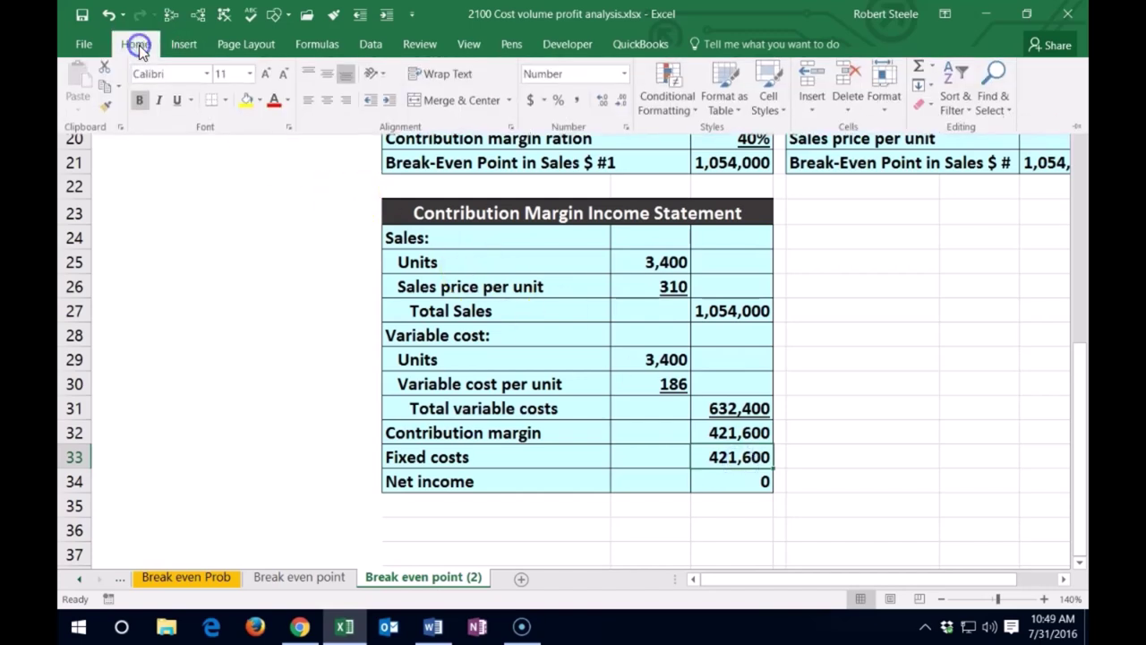
click(714, 466)
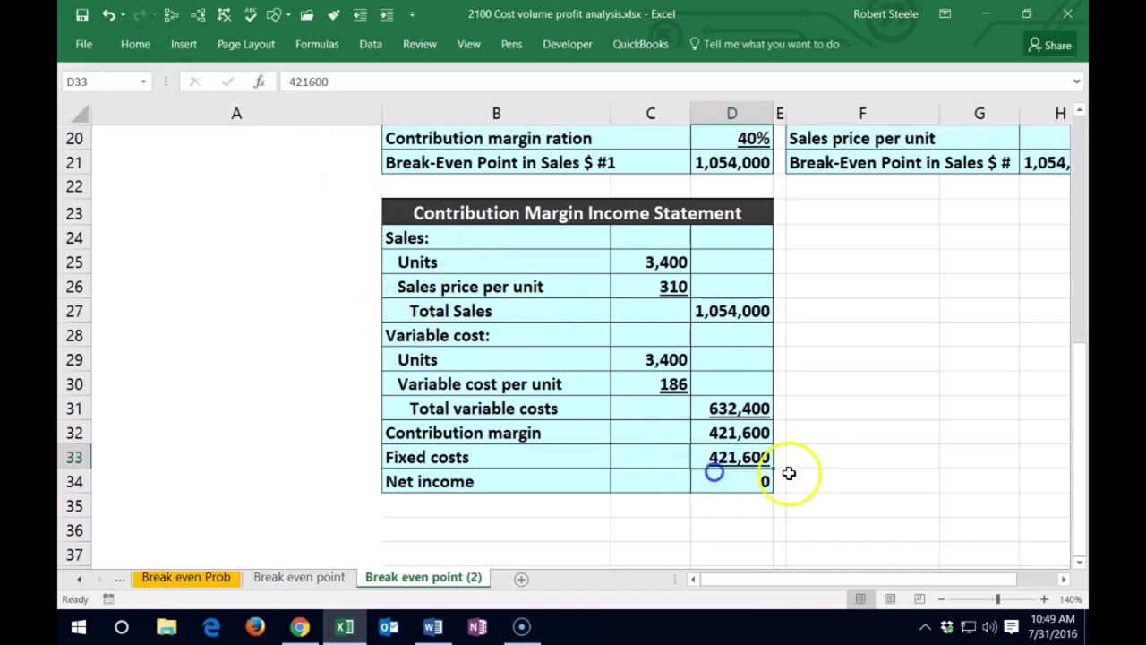
Review the ratio formula in D11 and calculate the contribution margin ratio in F32 from contribution margin and total sales with =D32/D27
click(815, 436)
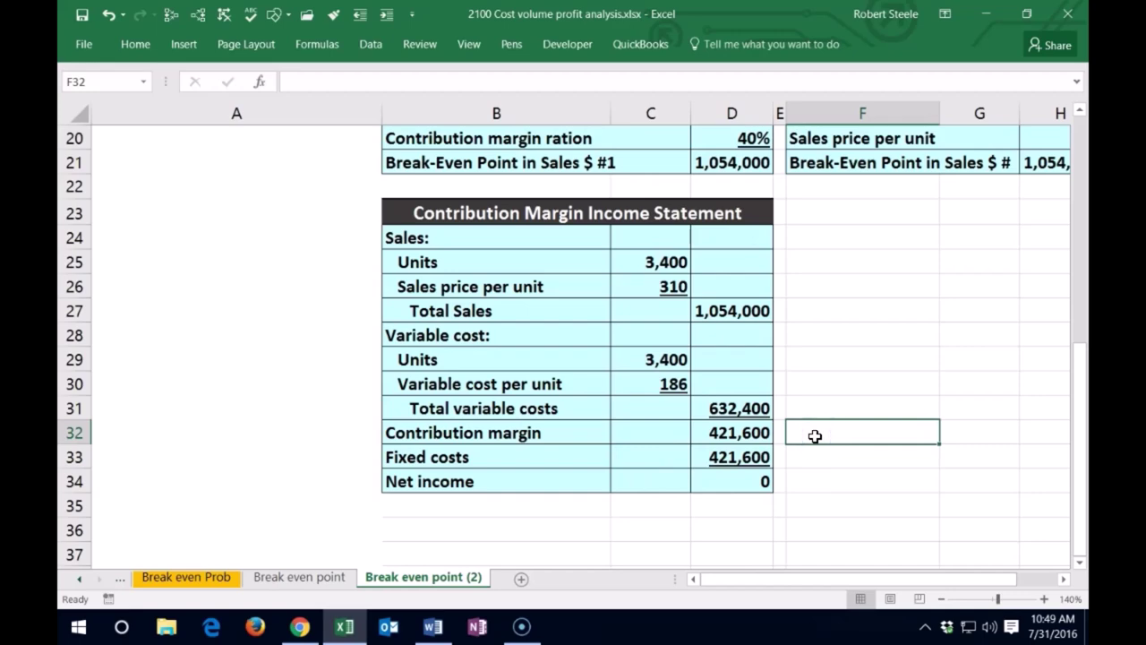
scroll(816, 435, up, 6)
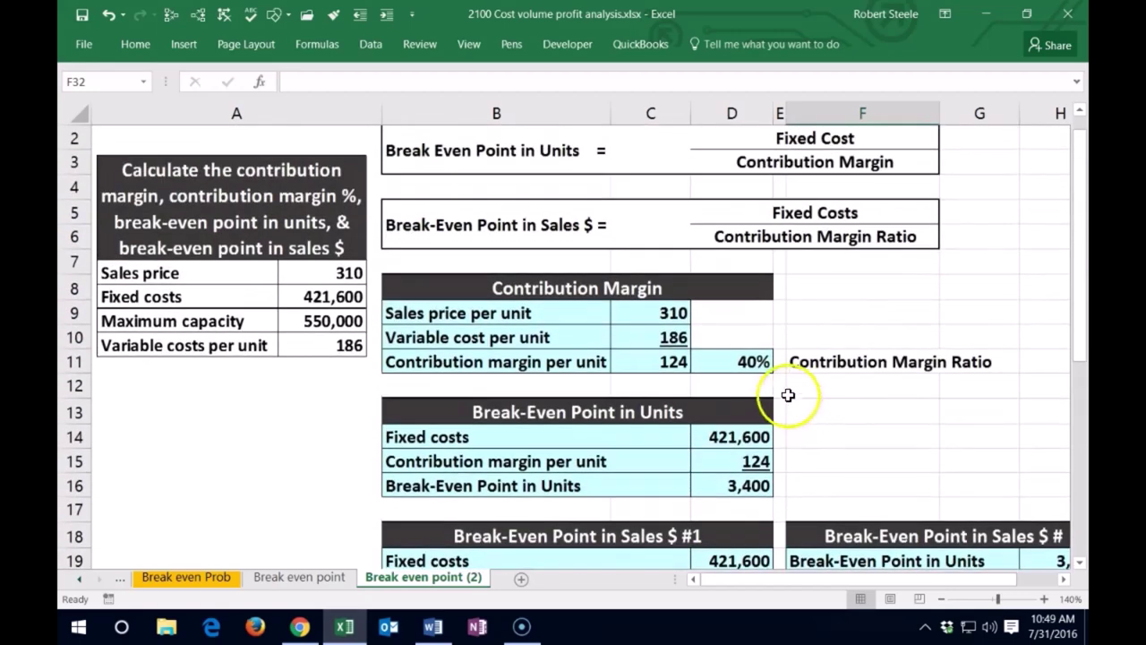
click(754, 363)
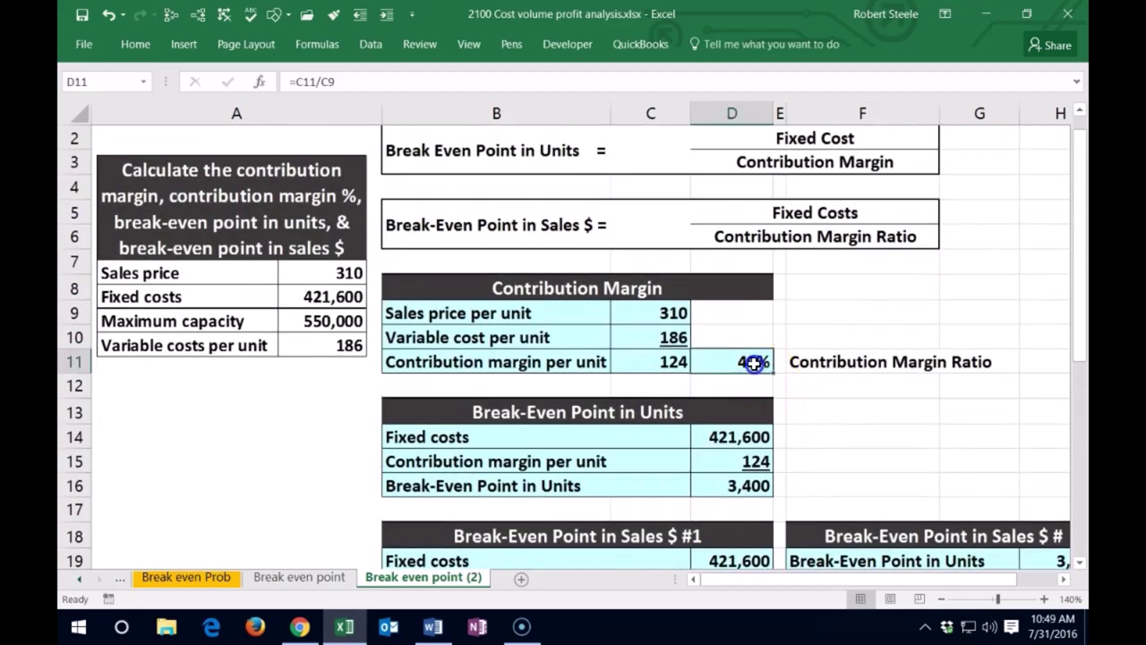
scroll(754, 363, down, 7)
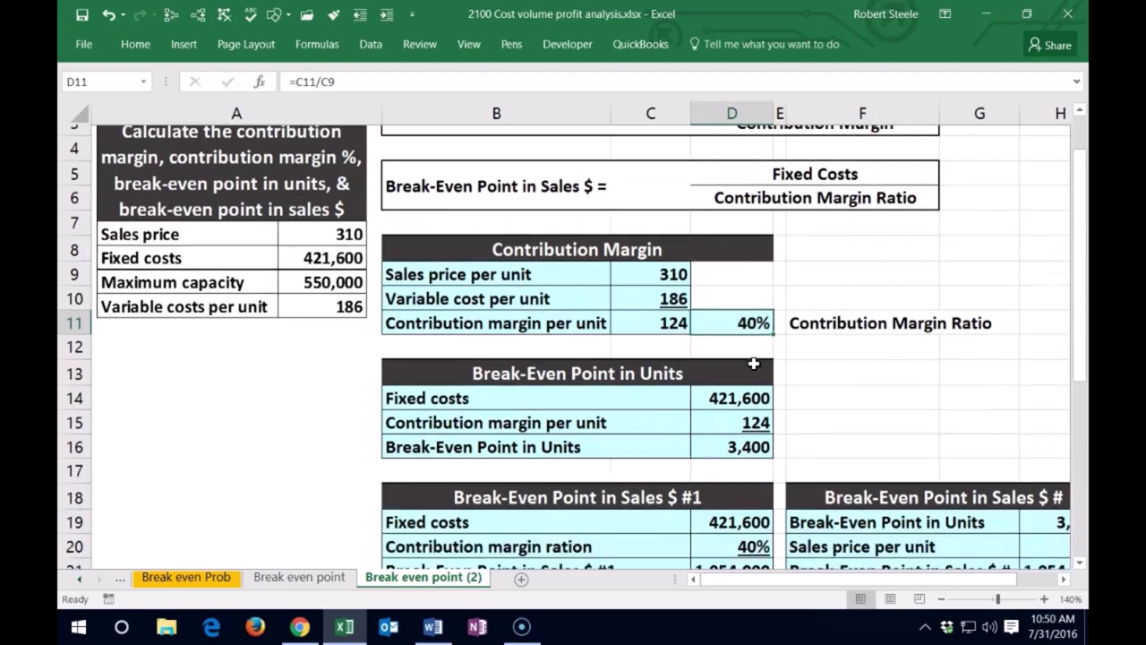
click(824, 361)
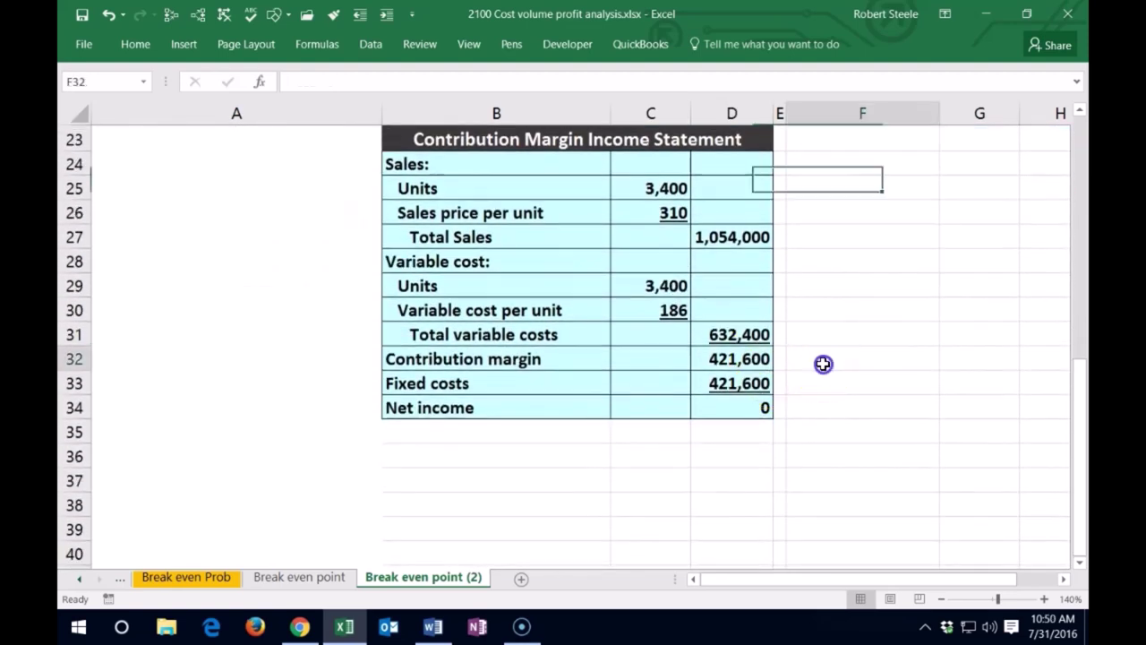
text(=)
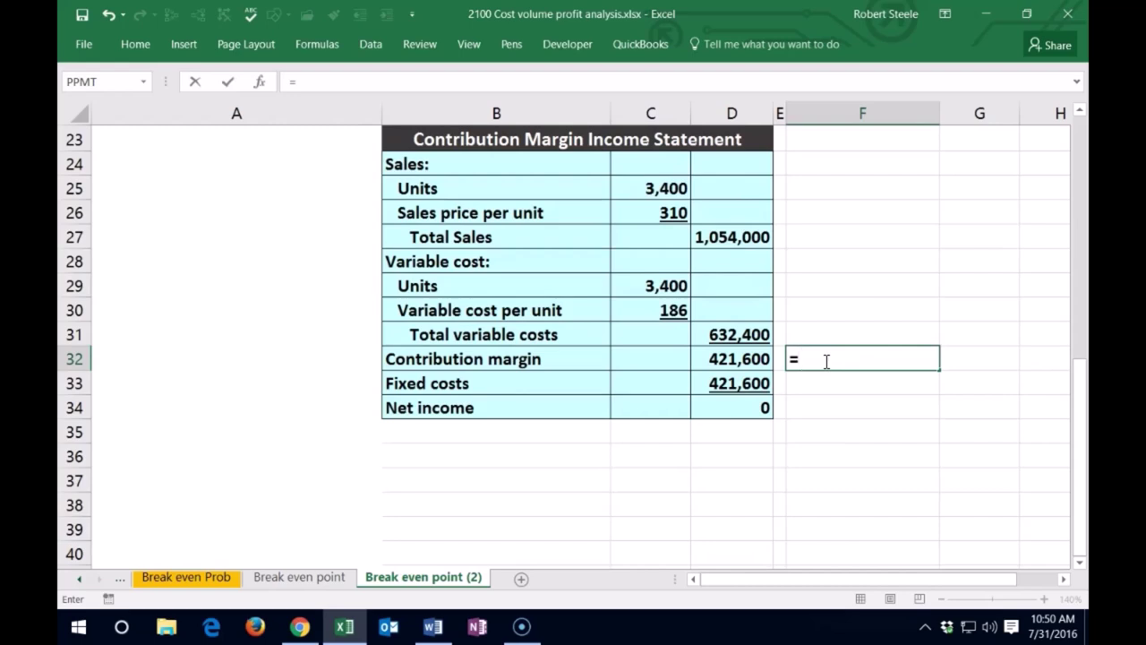
click(739, 358)
text(/)
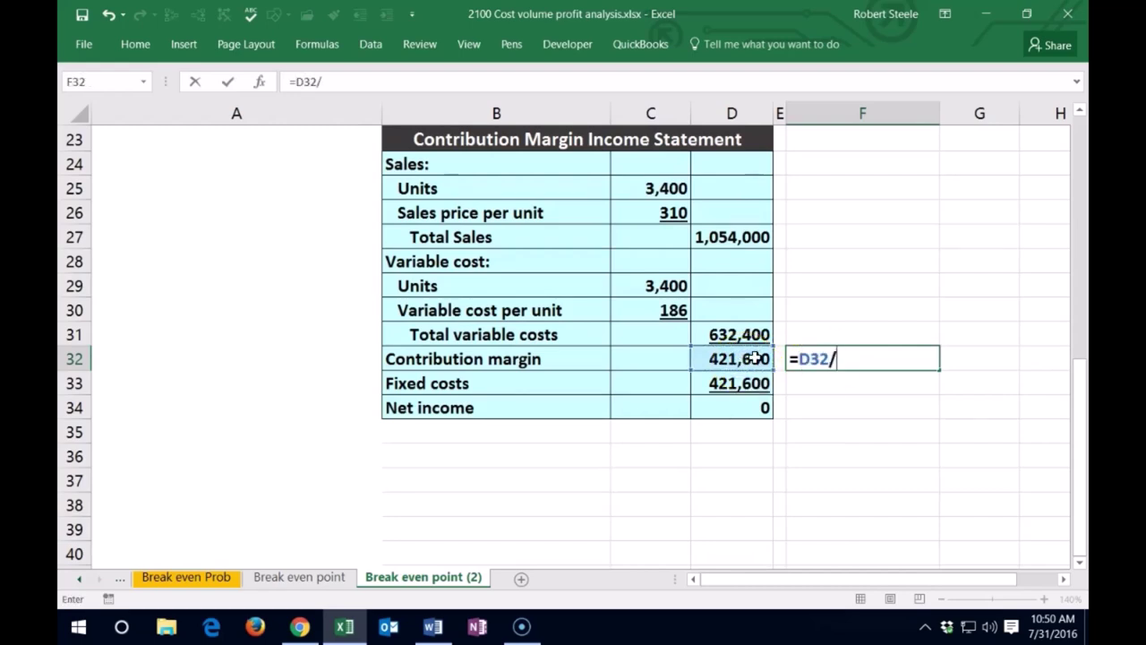
click(729, 238)
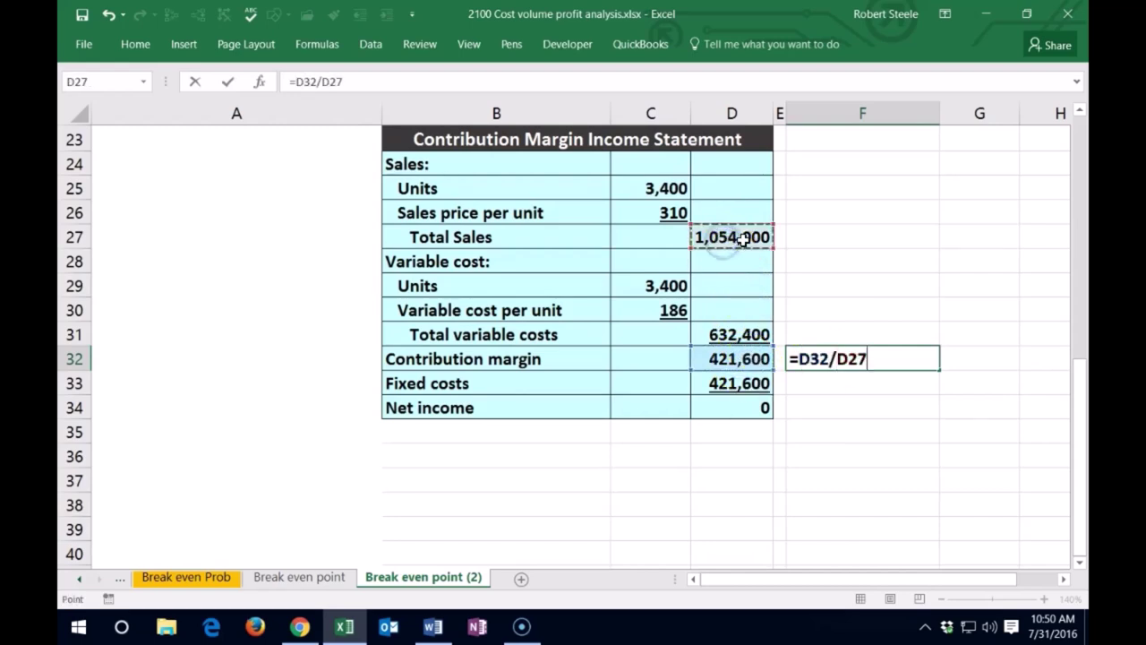
key(Return)
Format the ratio in F32 as a percentage and fill the cell with the recently used light blue color
key(Up)
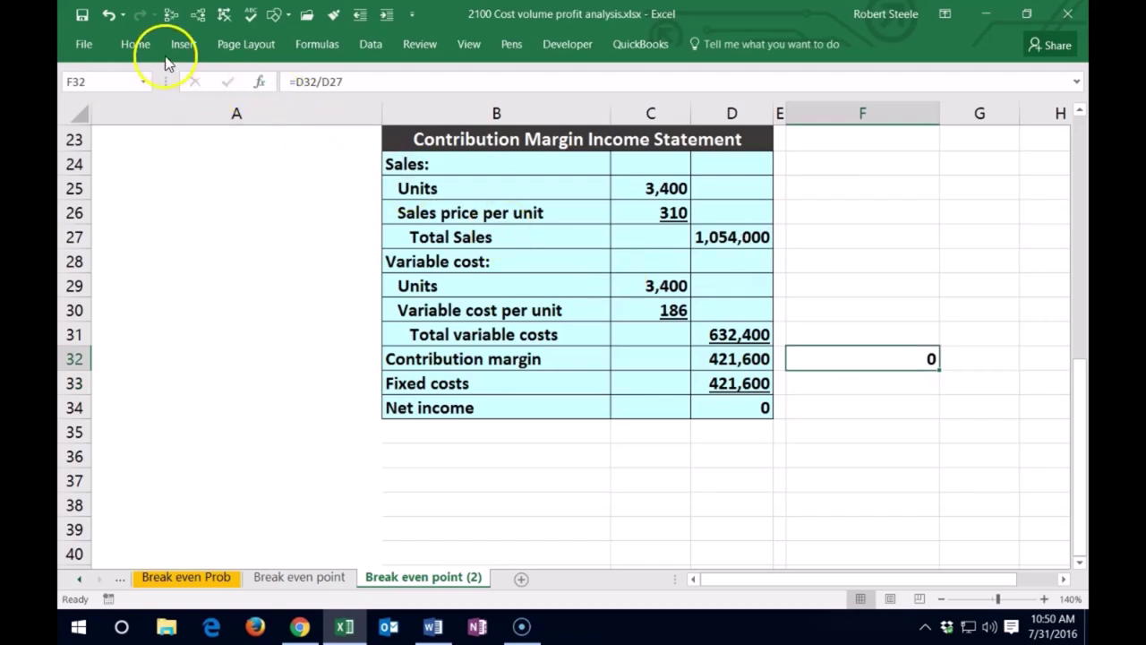
click(137, 44)
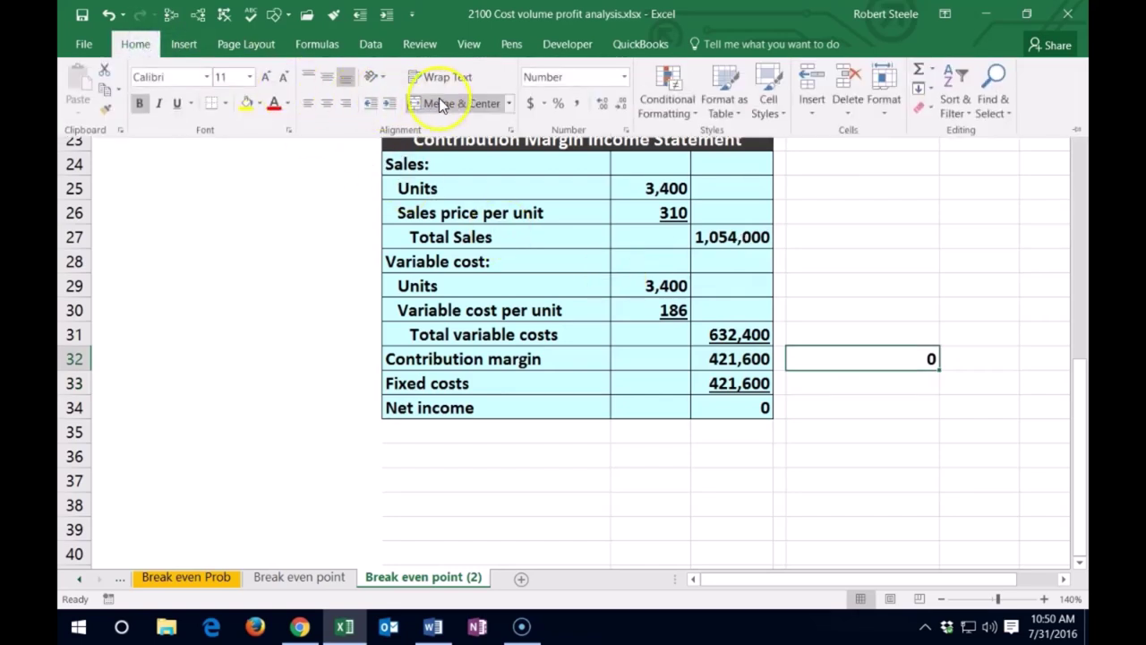
click(561, 104)
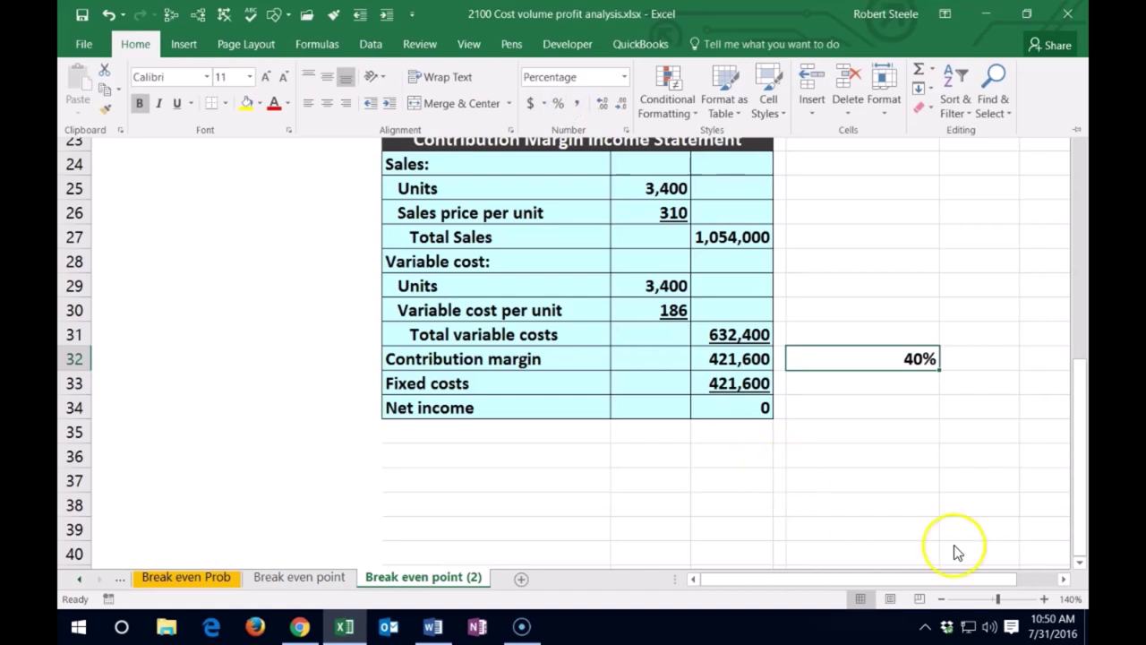
right_click(829, 355)
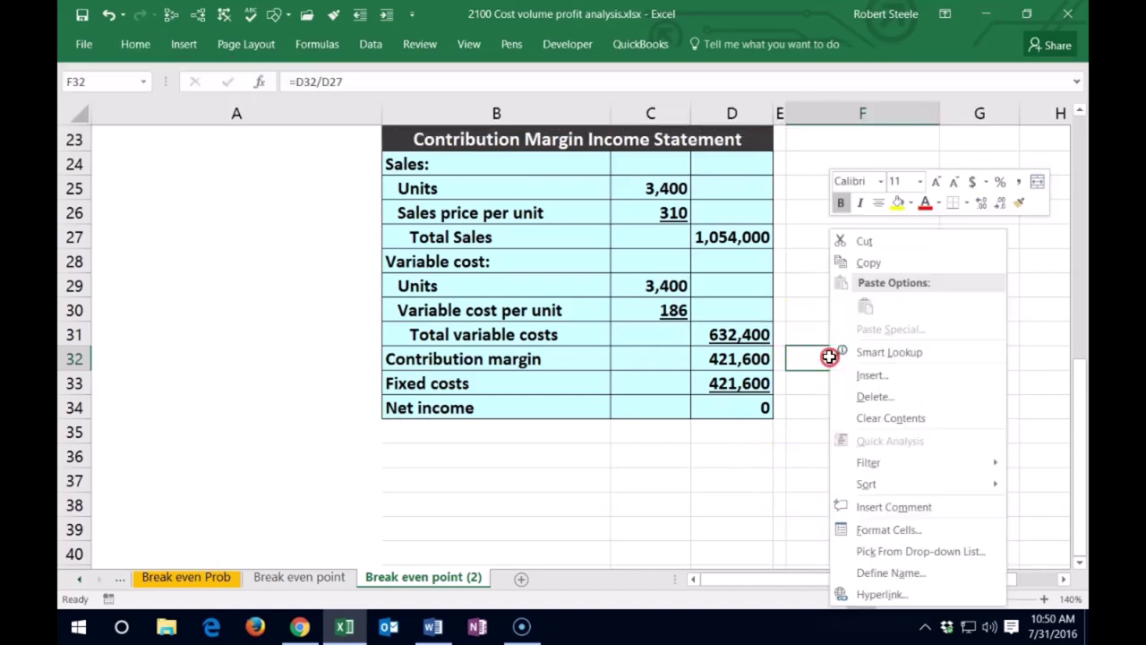
click(912, 208)
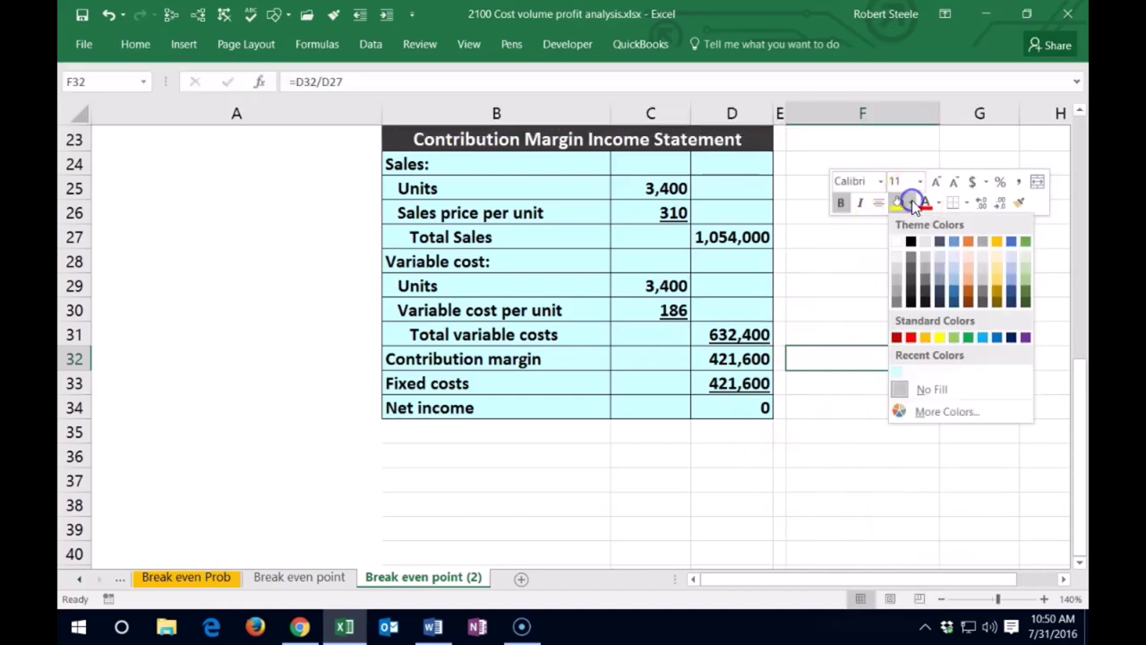
click(896, 376)
click(855, 433)
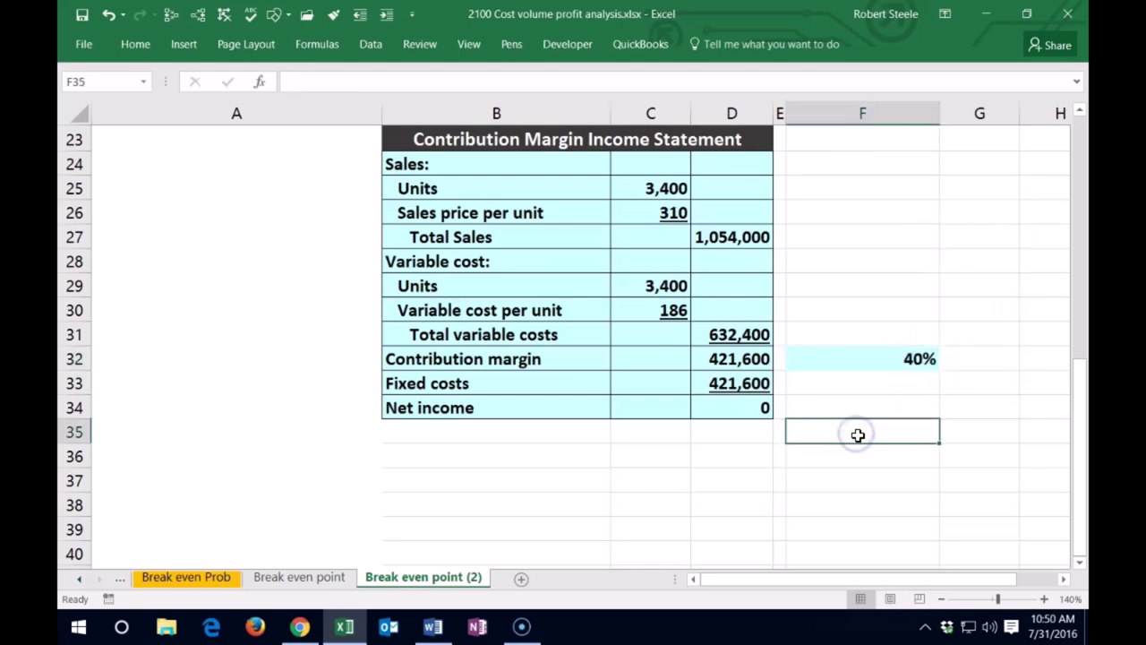